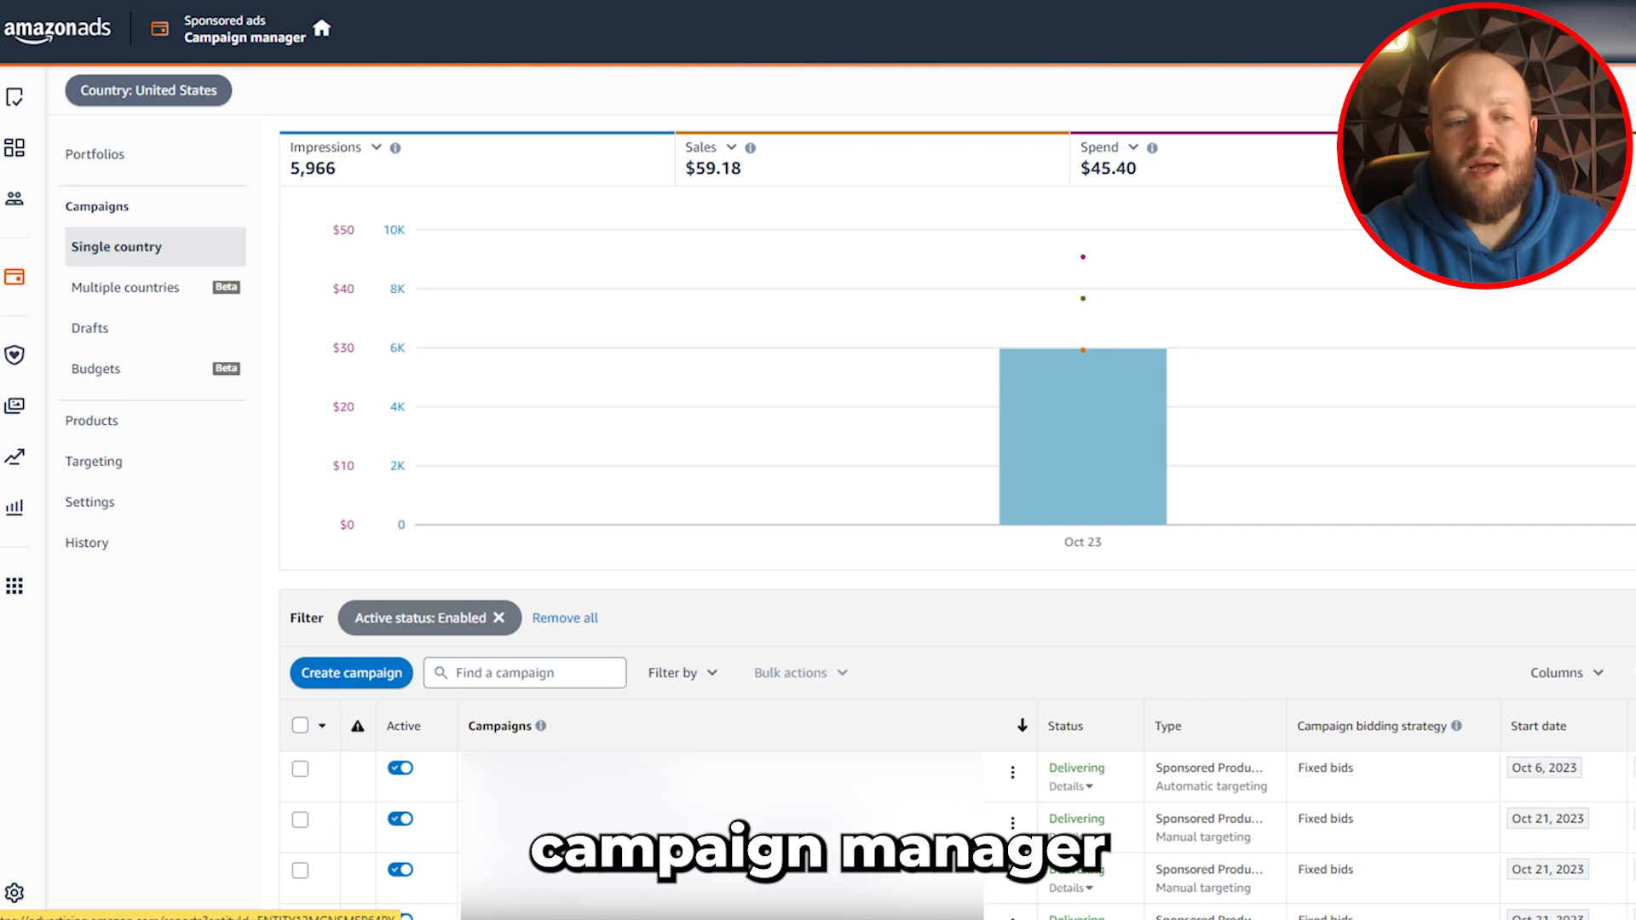
# - Open the sponsored ads bulk operations page and include campaign items with zero impressions in the custom spreadsheet
pyautogui.click(16, 278)
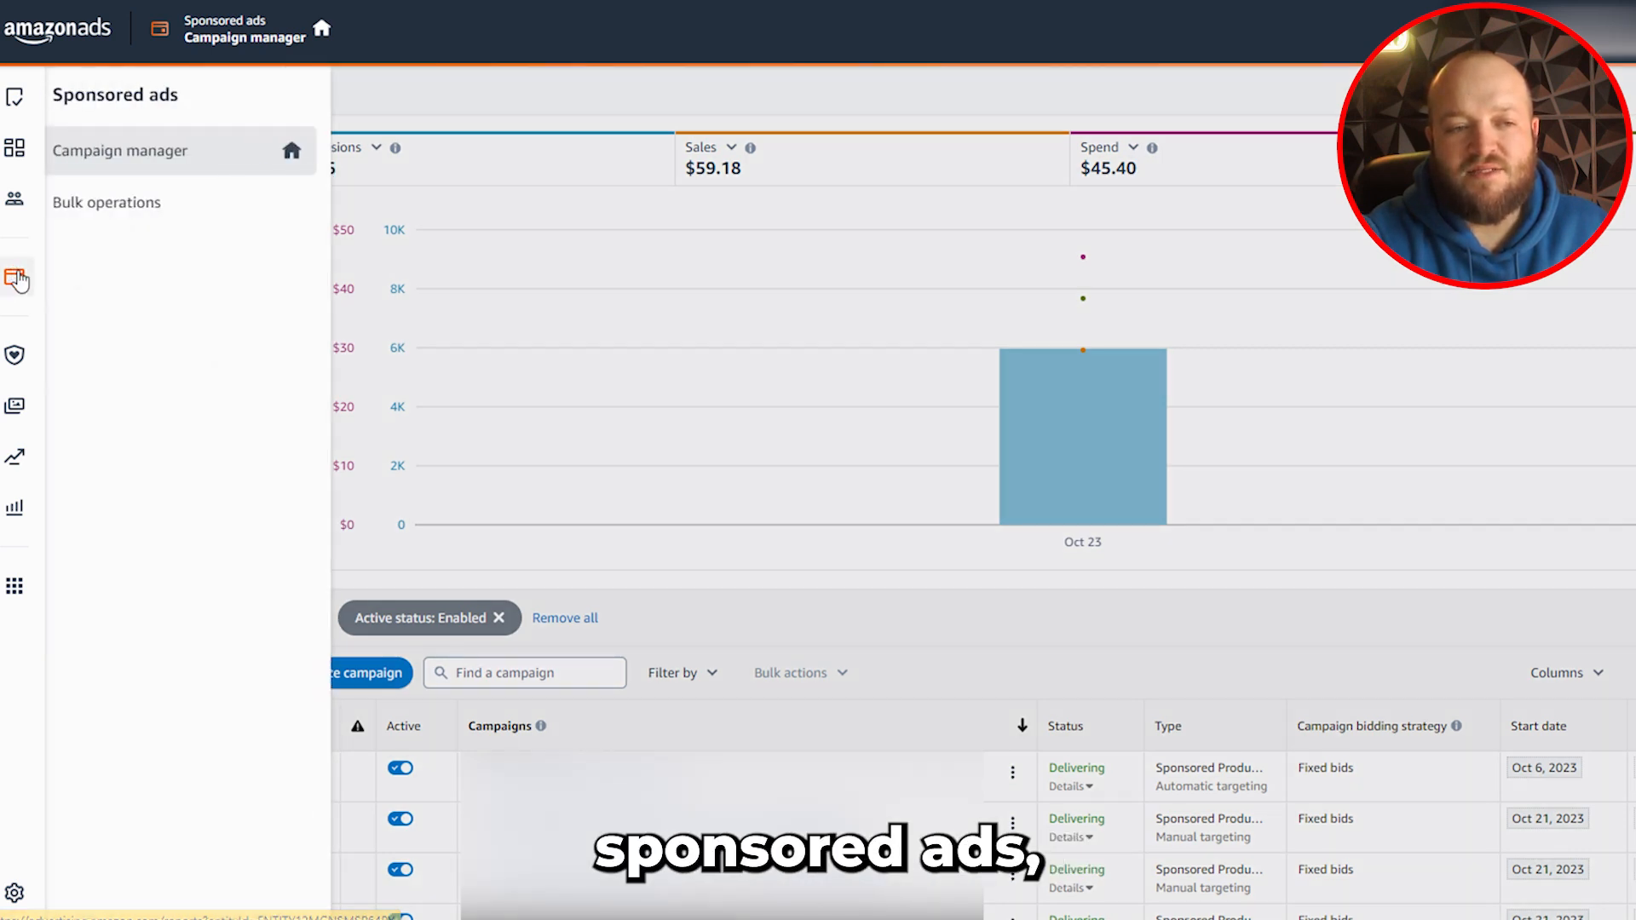
pyautogui.click(78, 204)
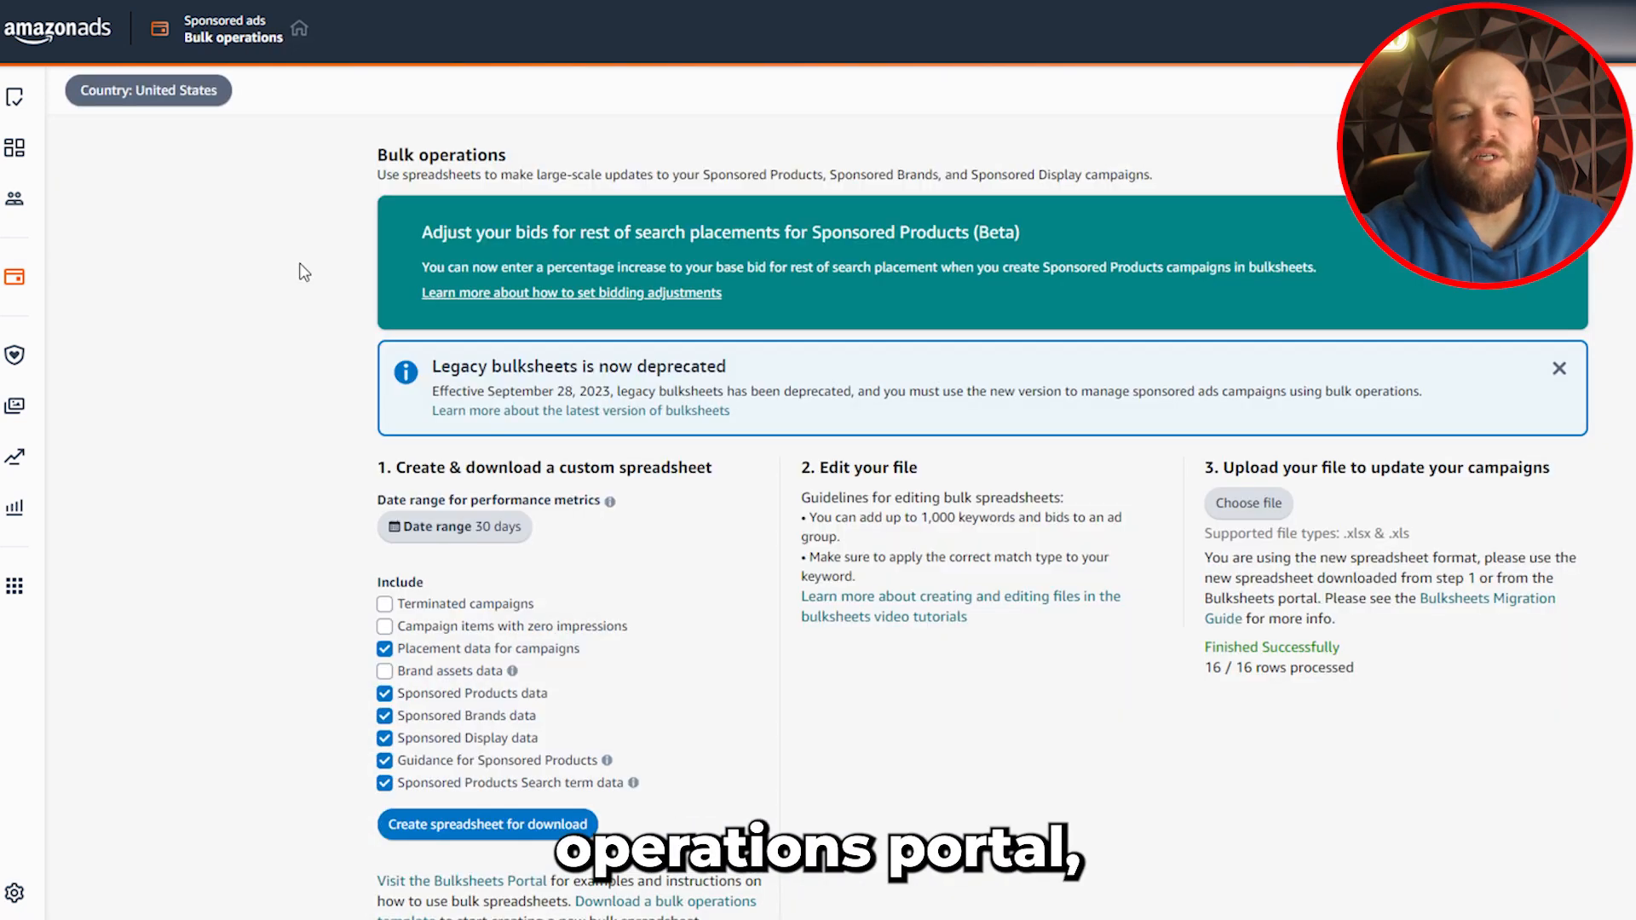
pyautogui.scroll(-2, 299, 288)
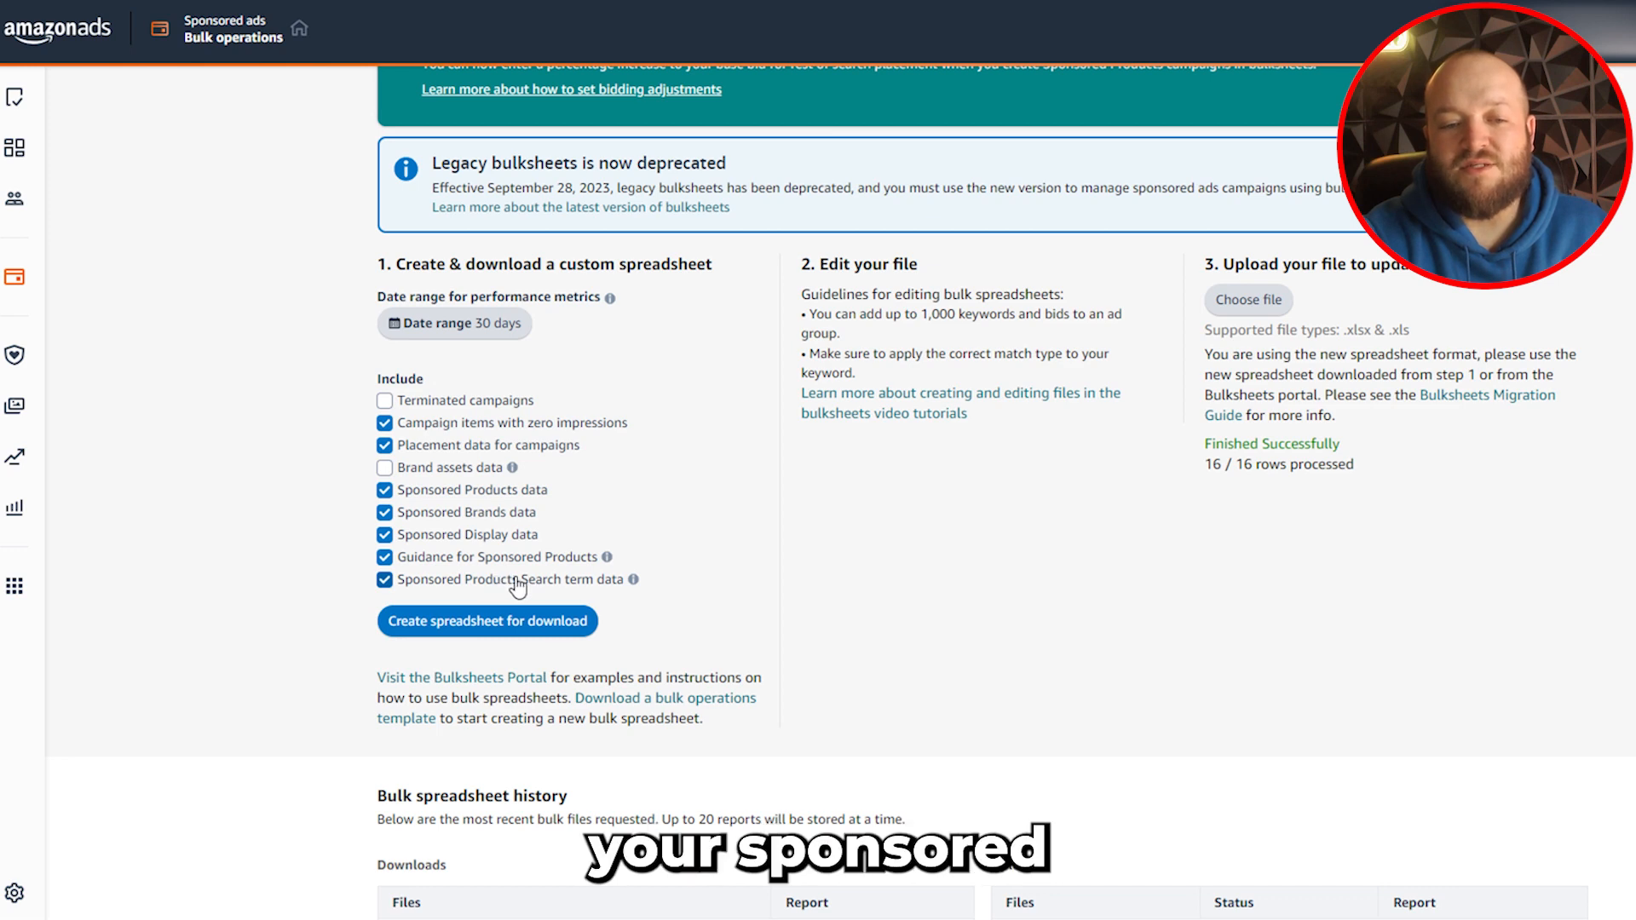
# - Read the explanation of Sponsored Products search term data and review the custom spreadsheet options and download history
pyautogui.click(635, 582)
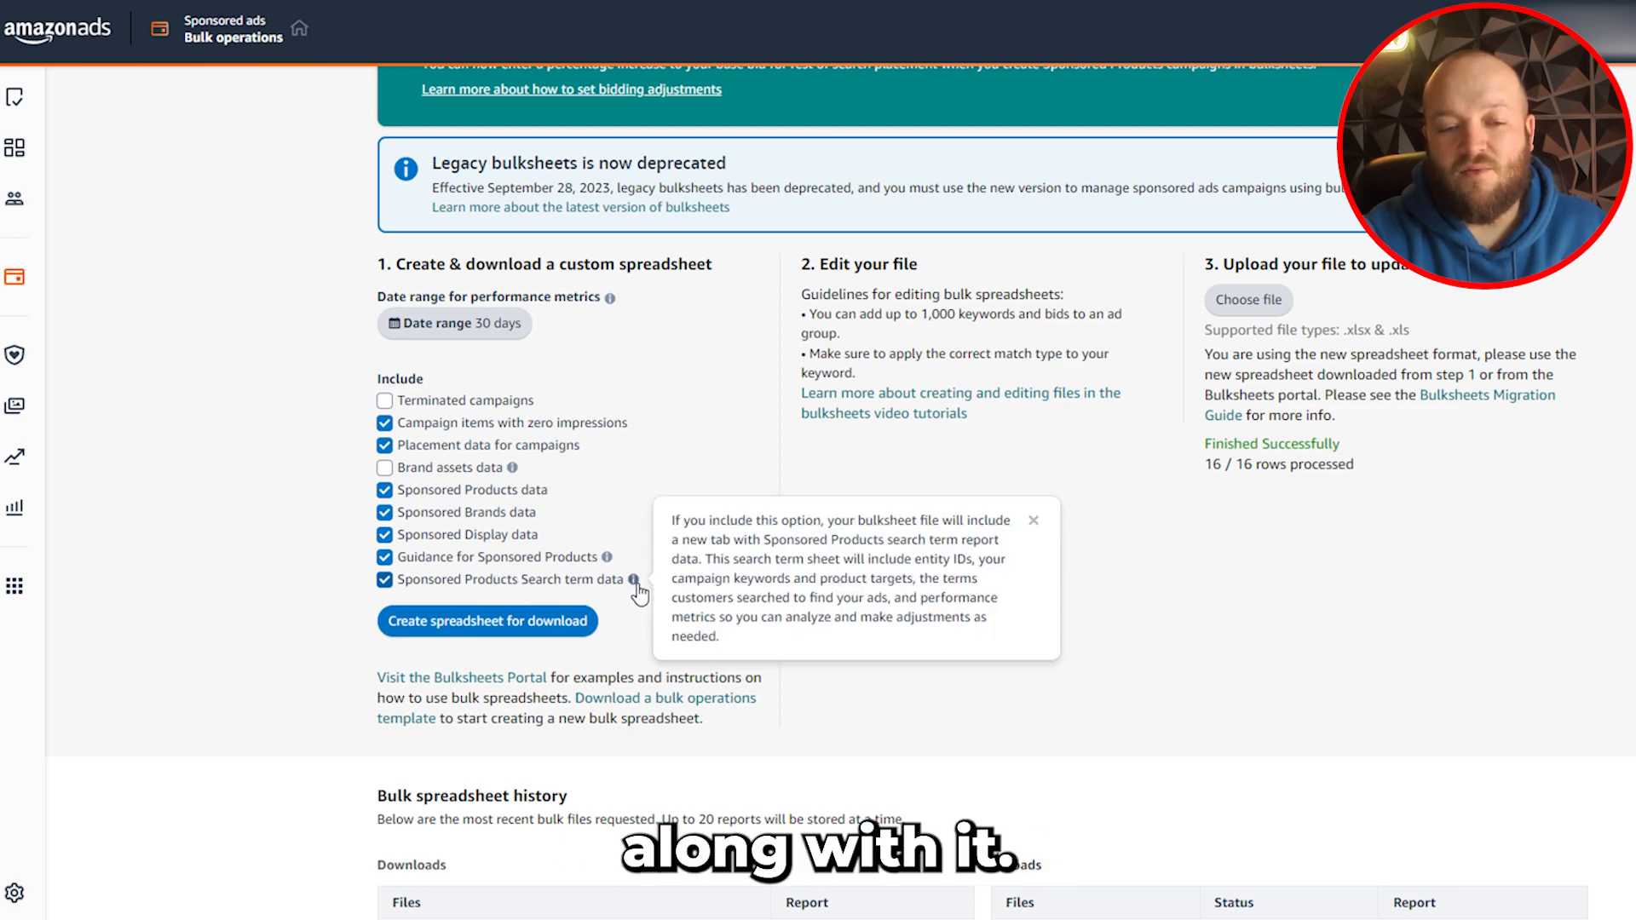
pyautogui.click(635, 585)
pyautogui.scroll(2, 650, 538)
pyautogui.scroll(-2, 650, 537)
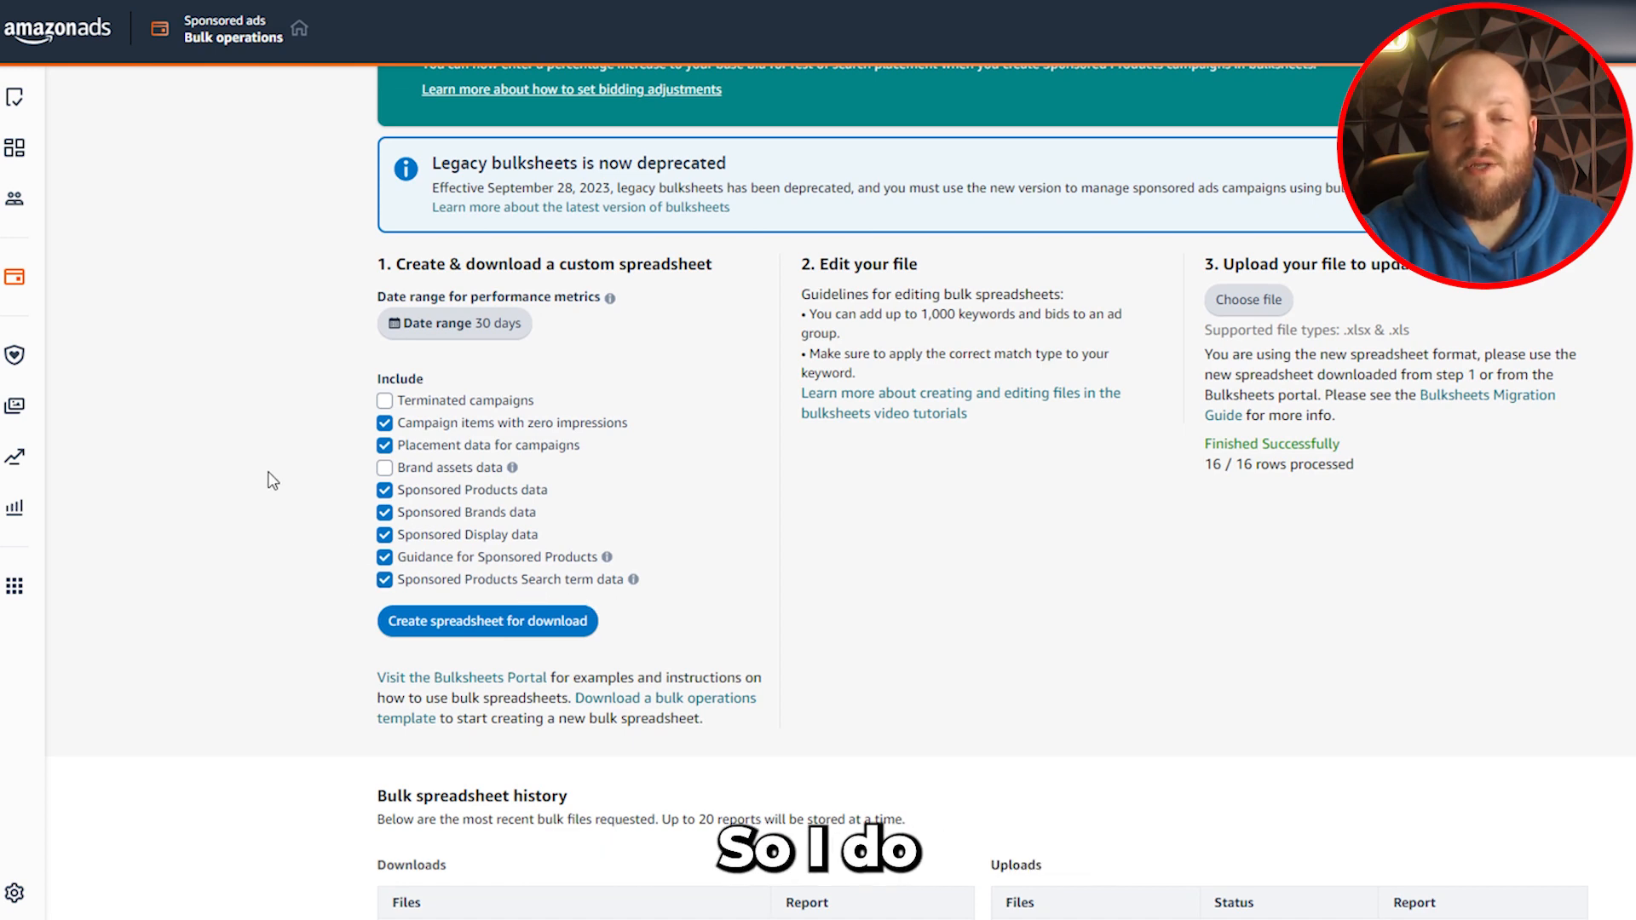
pyautogui.scroll(-1, 429, 552)
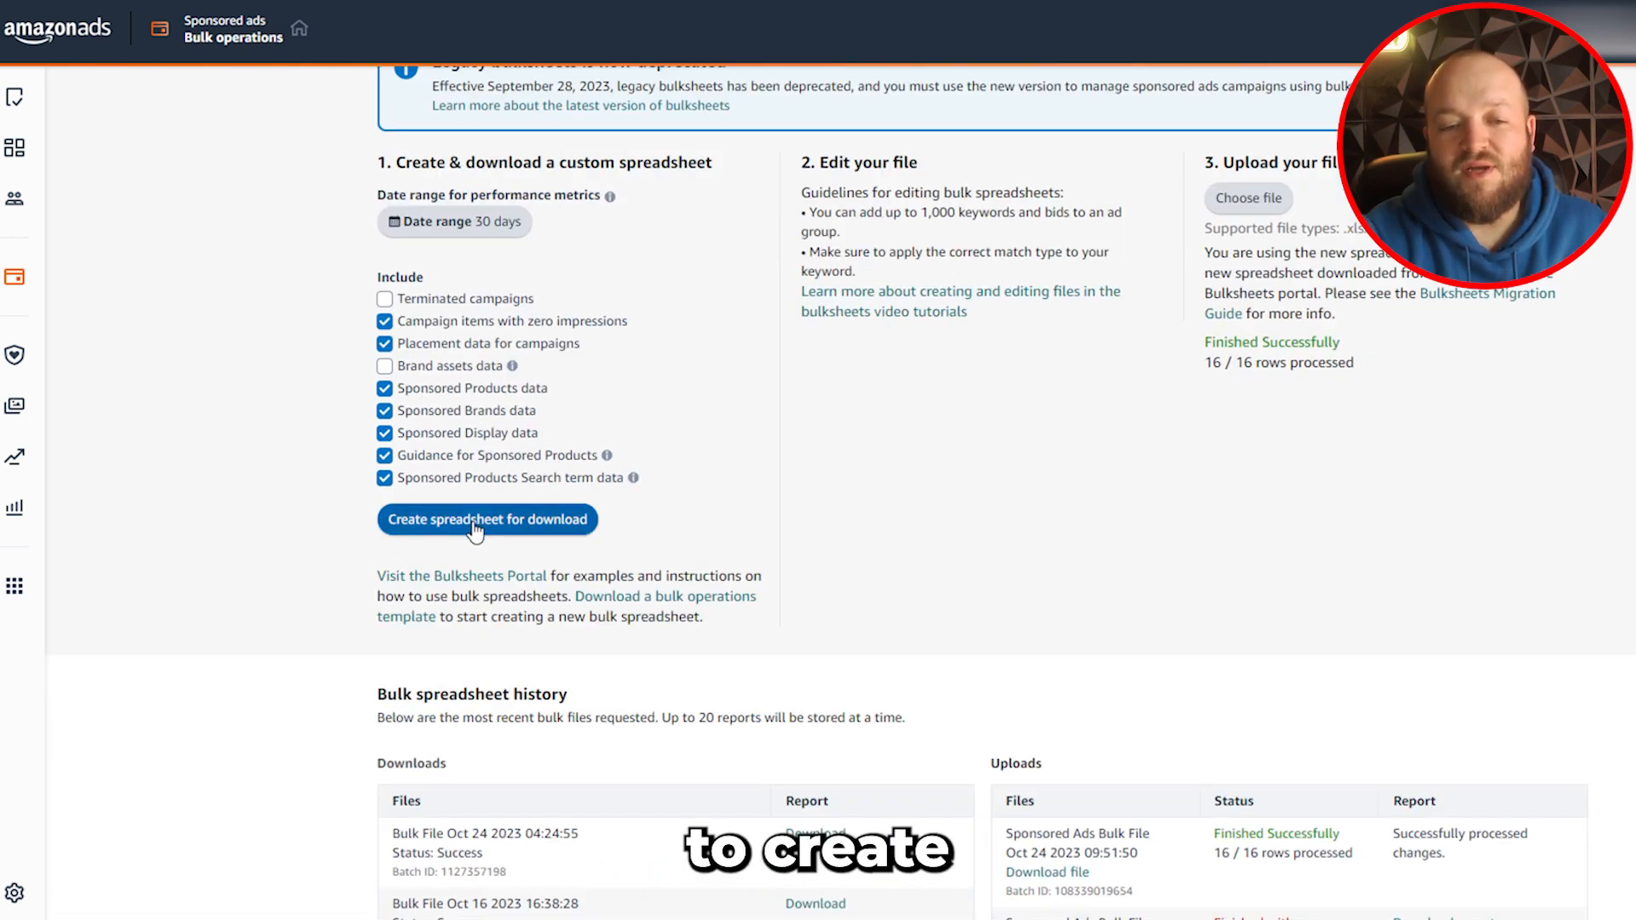
pyautogui.scroll(-1, 742, 733)
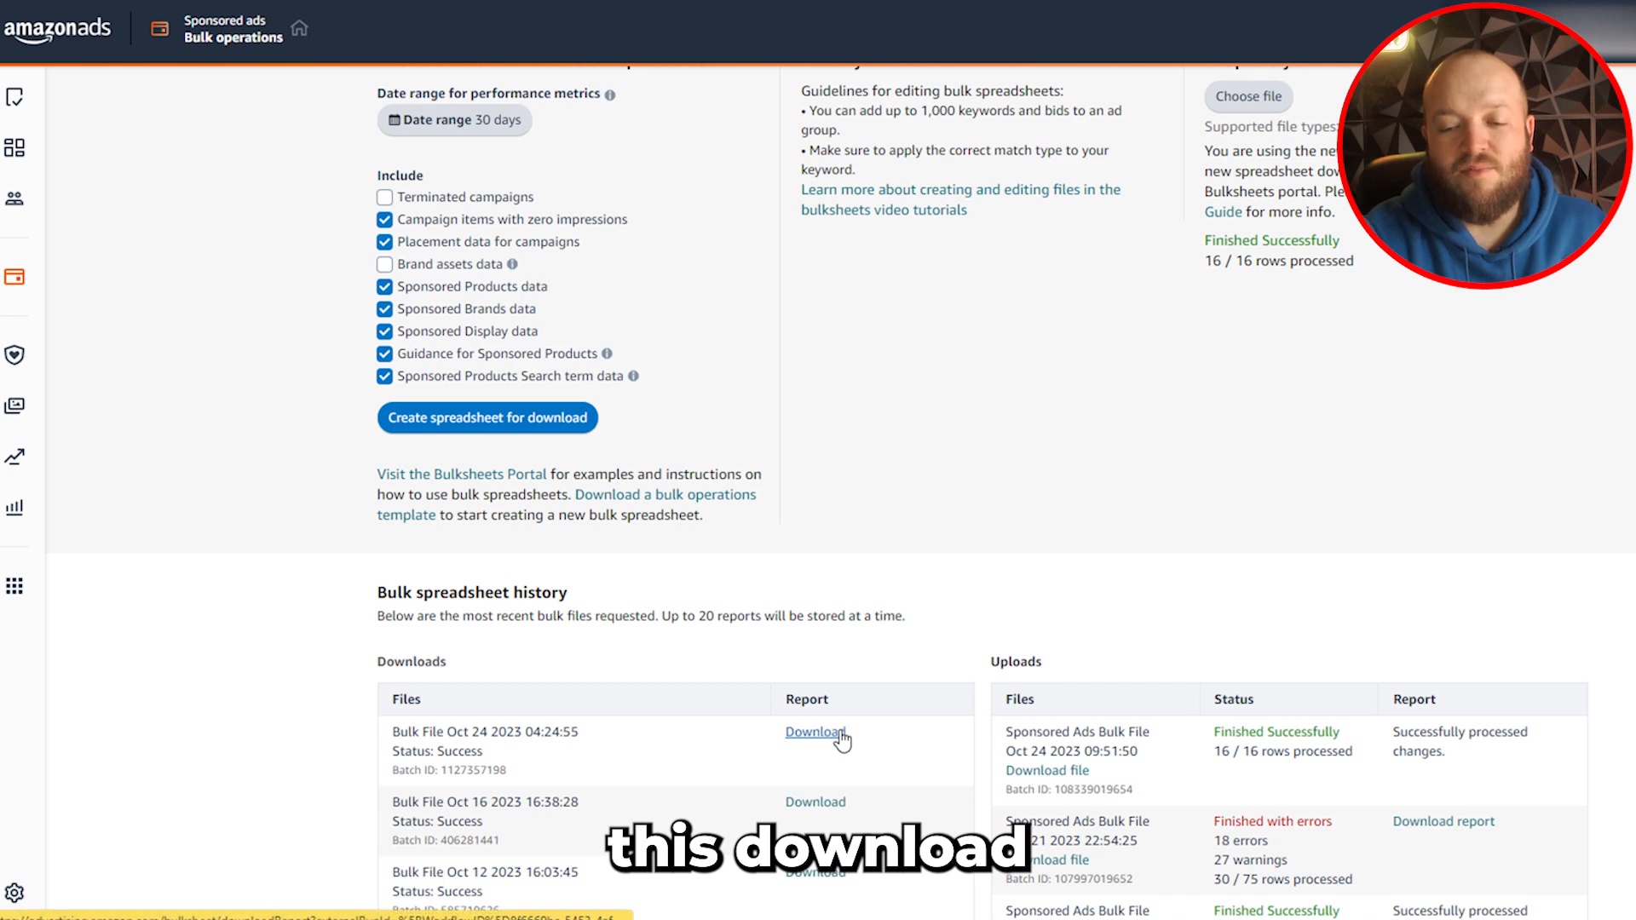
pyautogui.scroll(1, 170, 438)
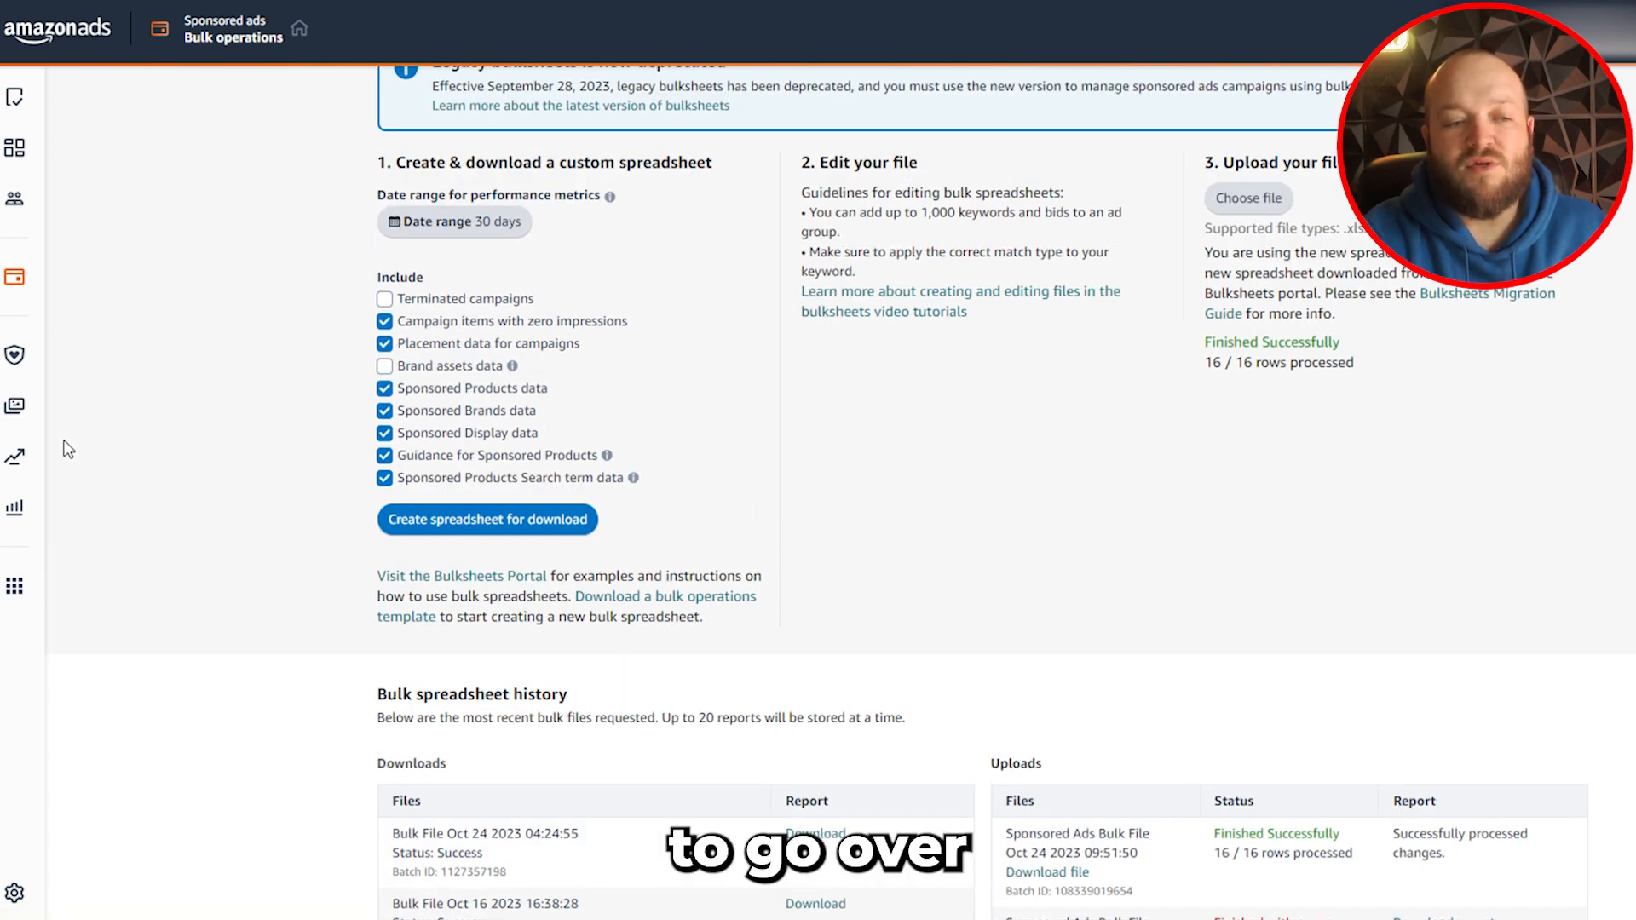
# - Create and run a new sponsored ads report in Measurement & Reporting
pyautogui.click(7, 521)
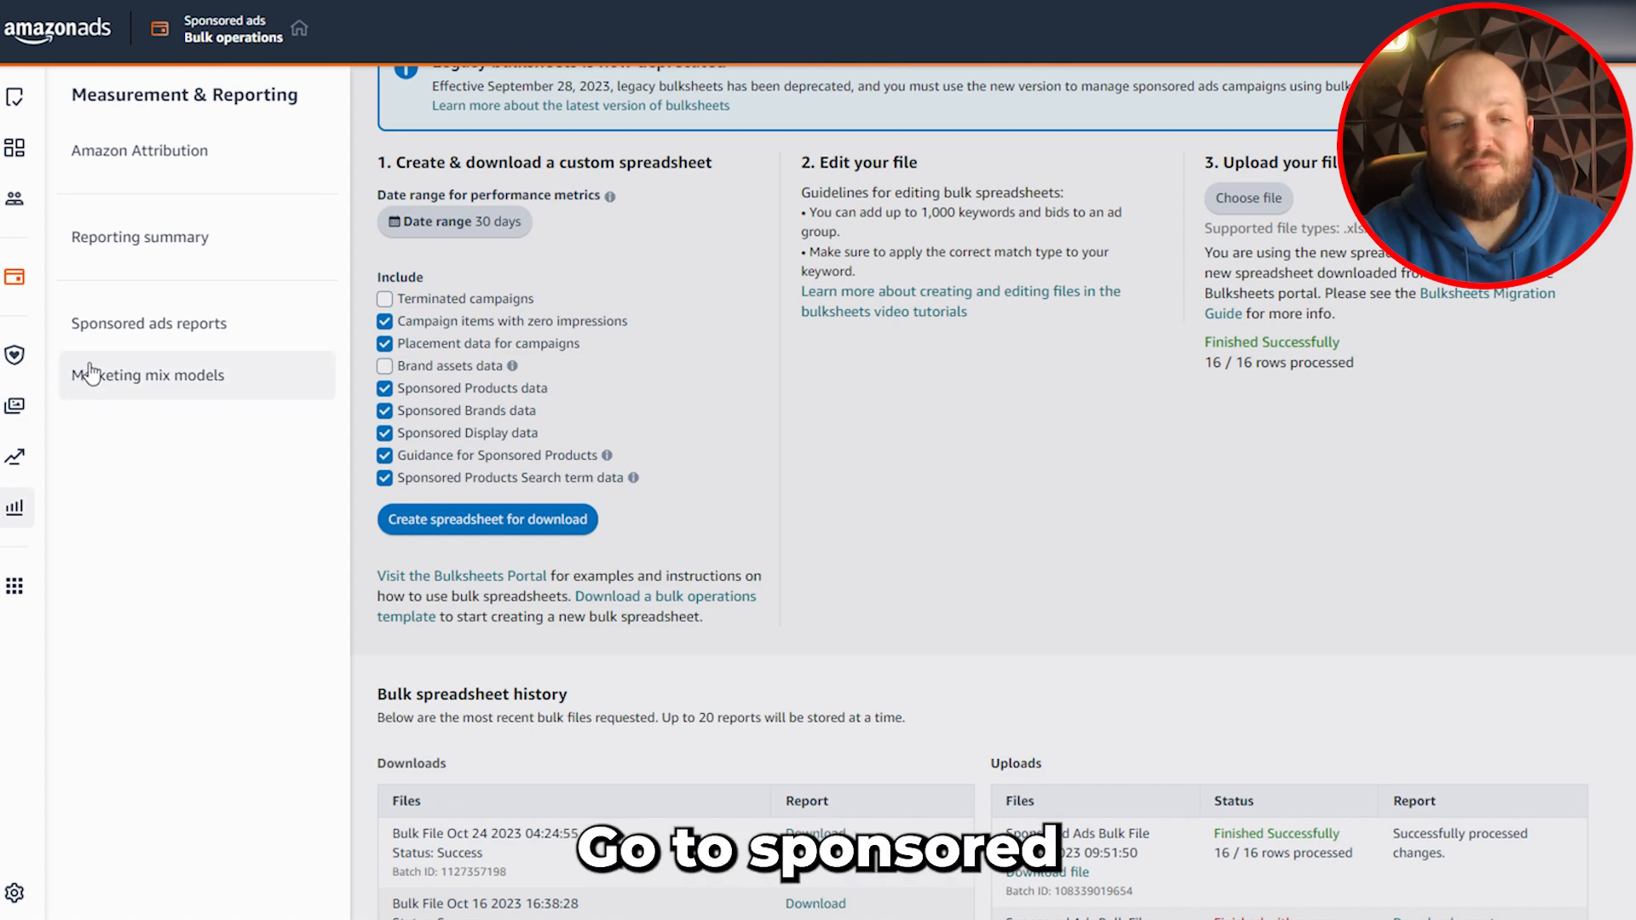
pyautogui.click(203, 325)
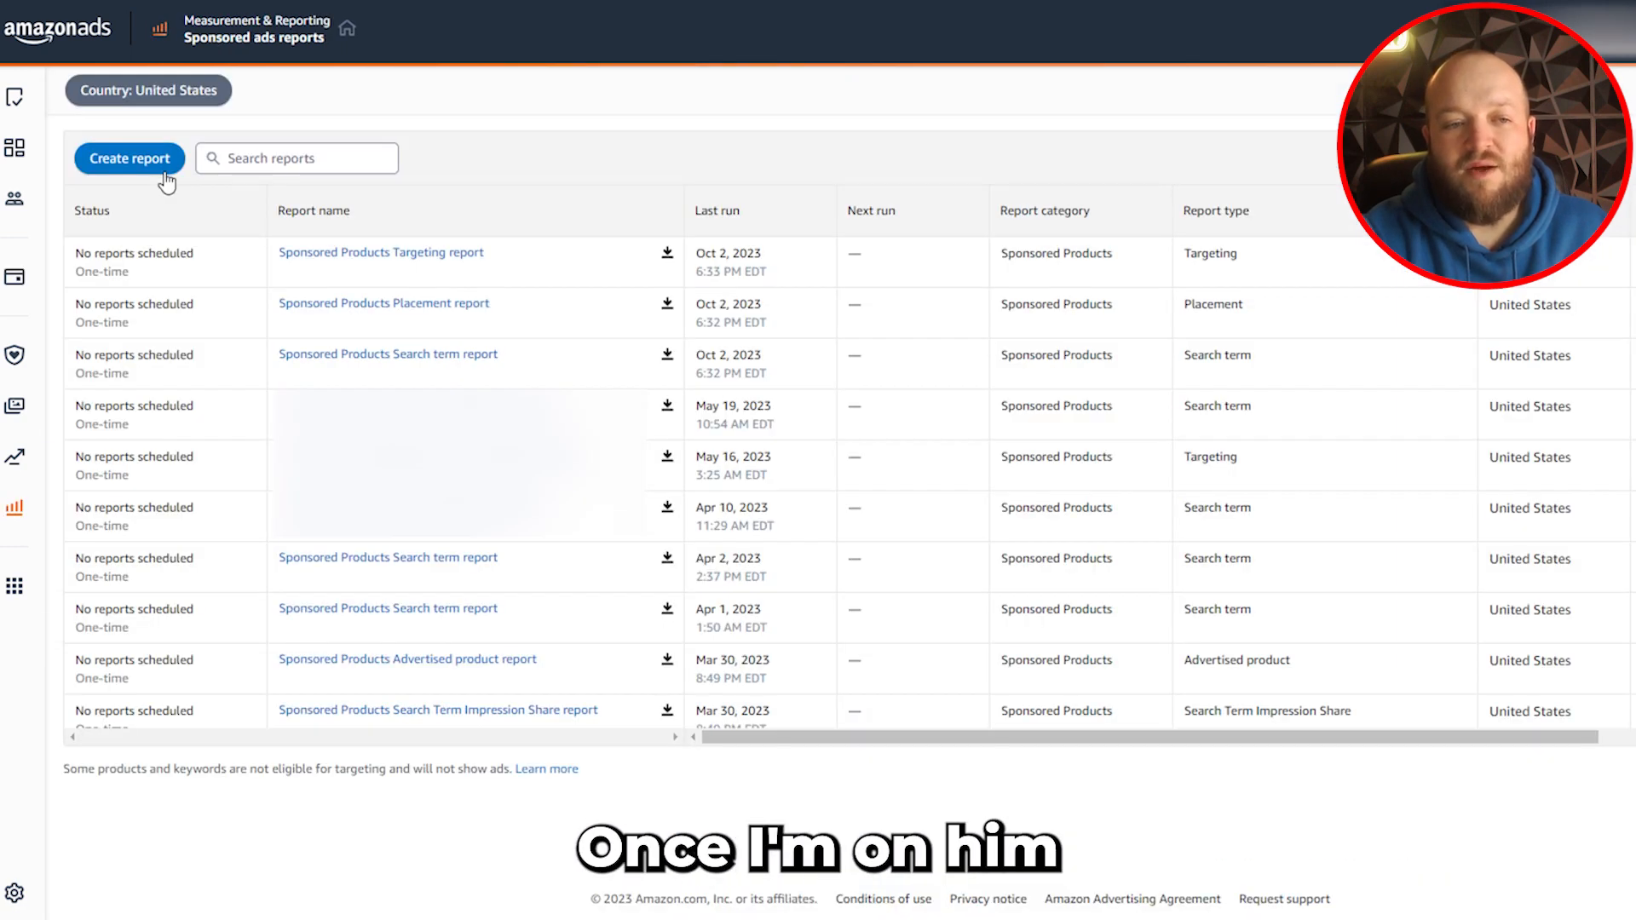
pyautogui.click(167, 179)
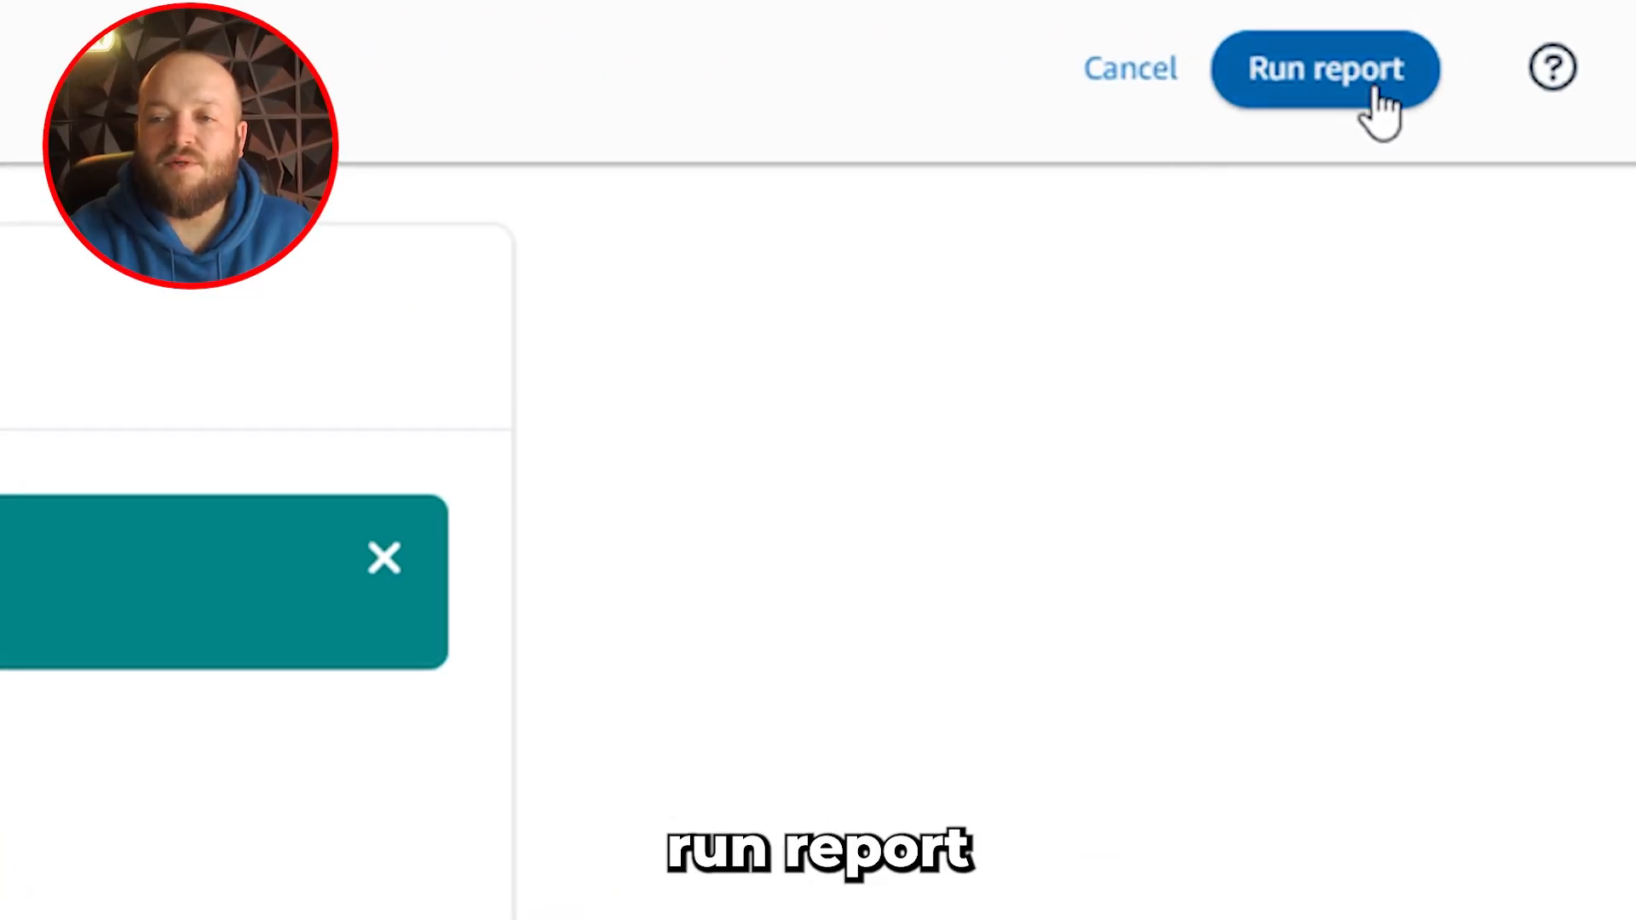
pyautogui.click(1373, 88)
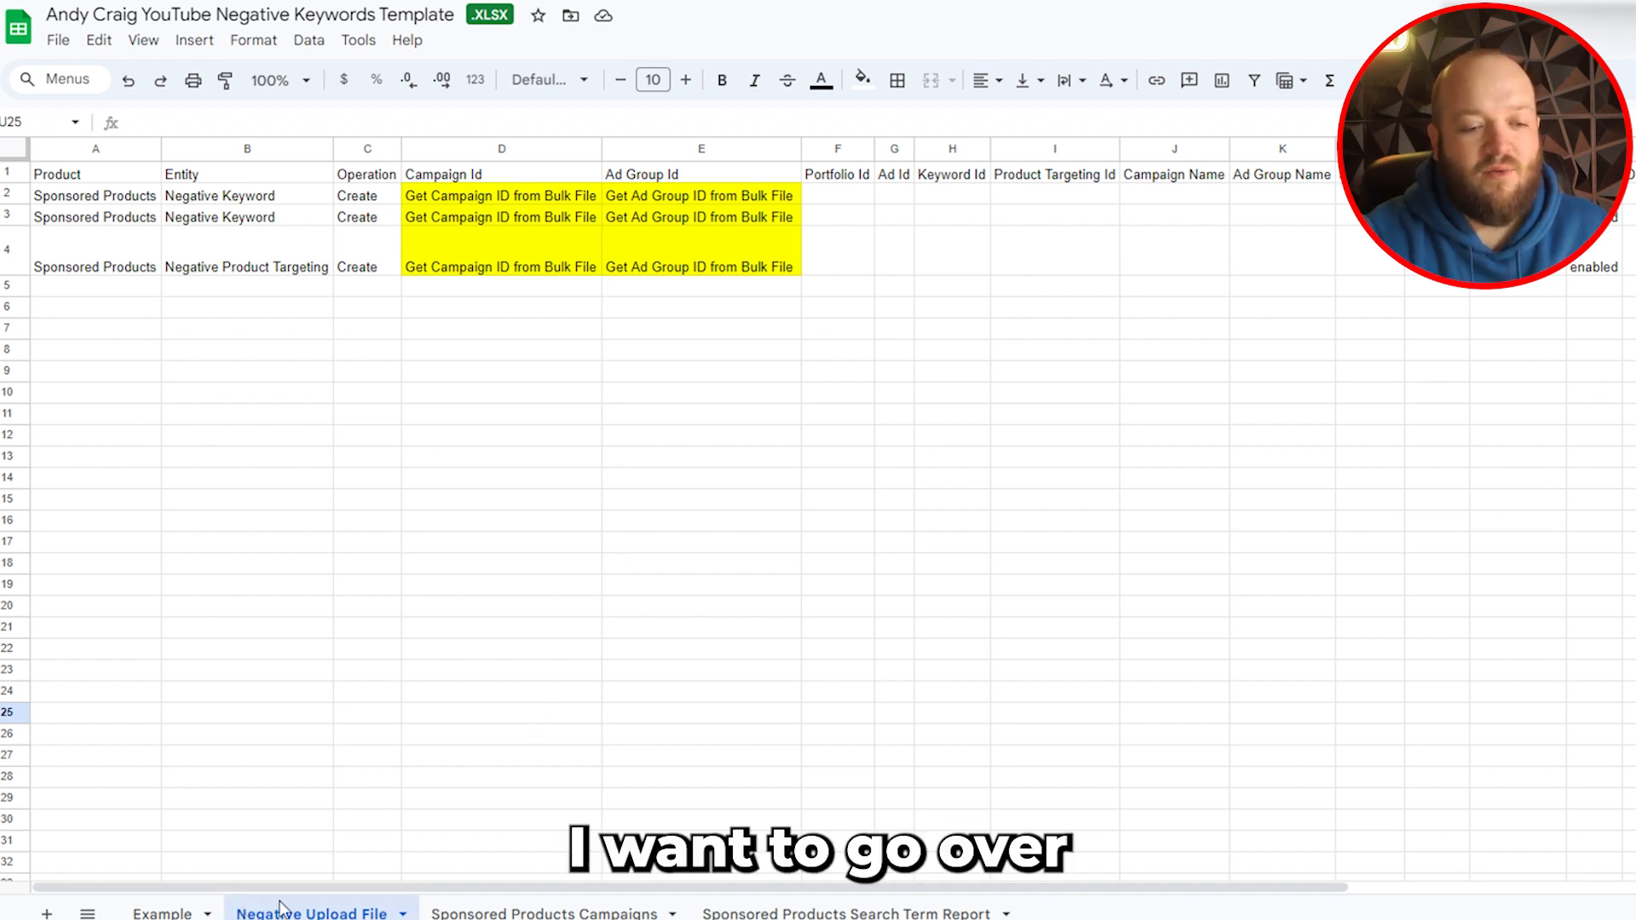
# - Examine the entity, operation, campaign ID and ad group ID of the first entry in the Google Sheets template's Example sheet
pyautogui.click(163, 913)
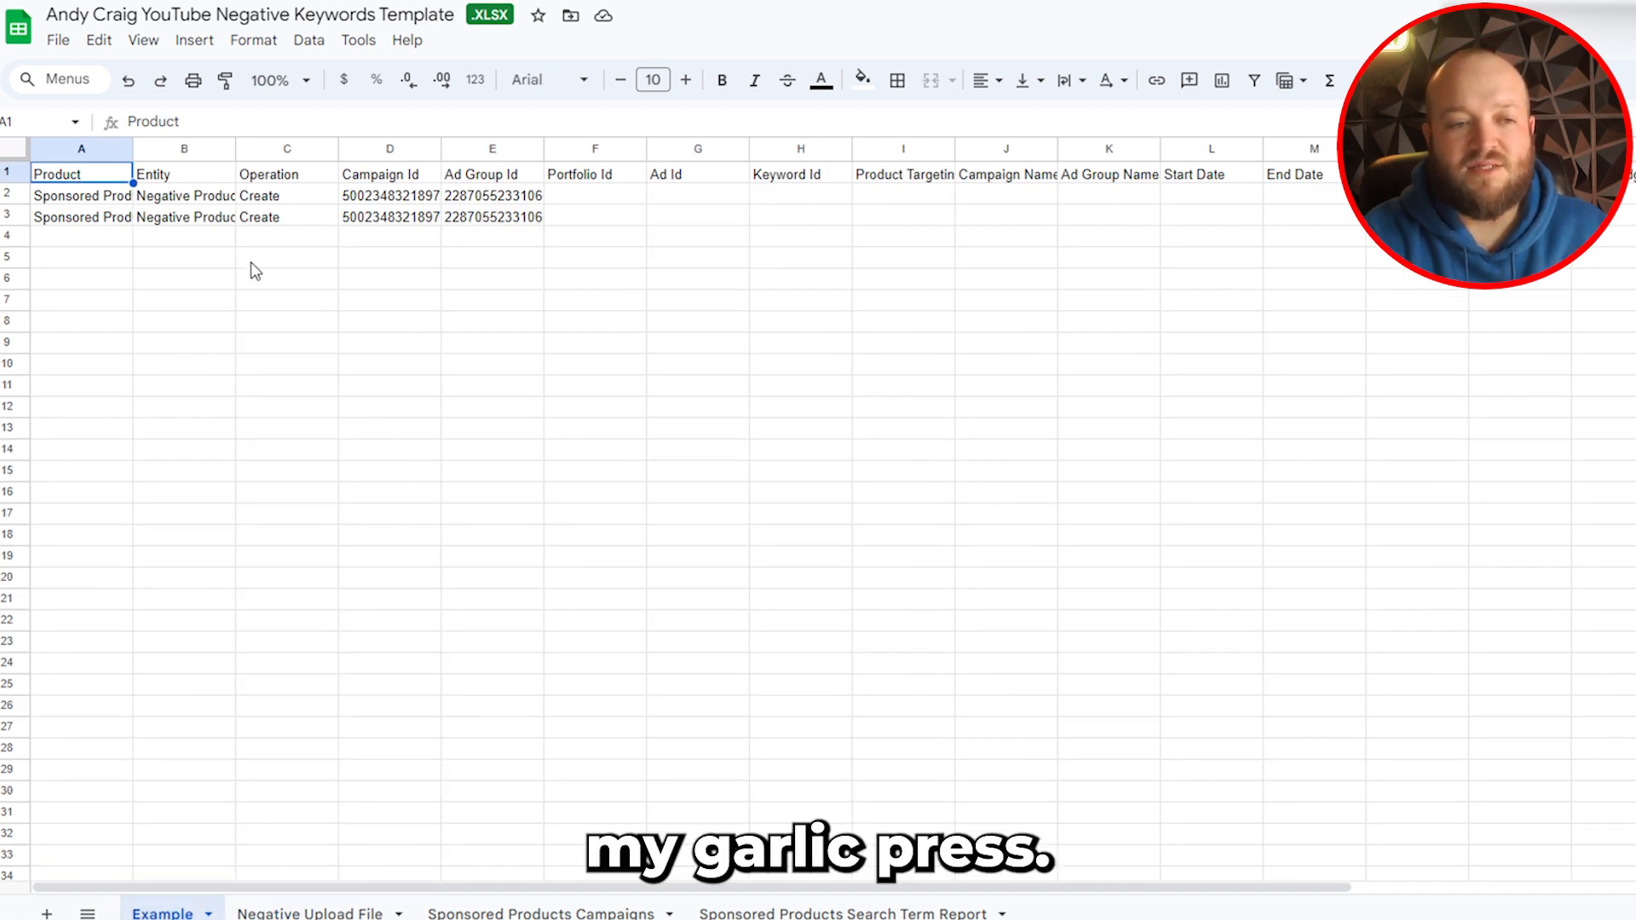
pyautogui.click(189, 196)
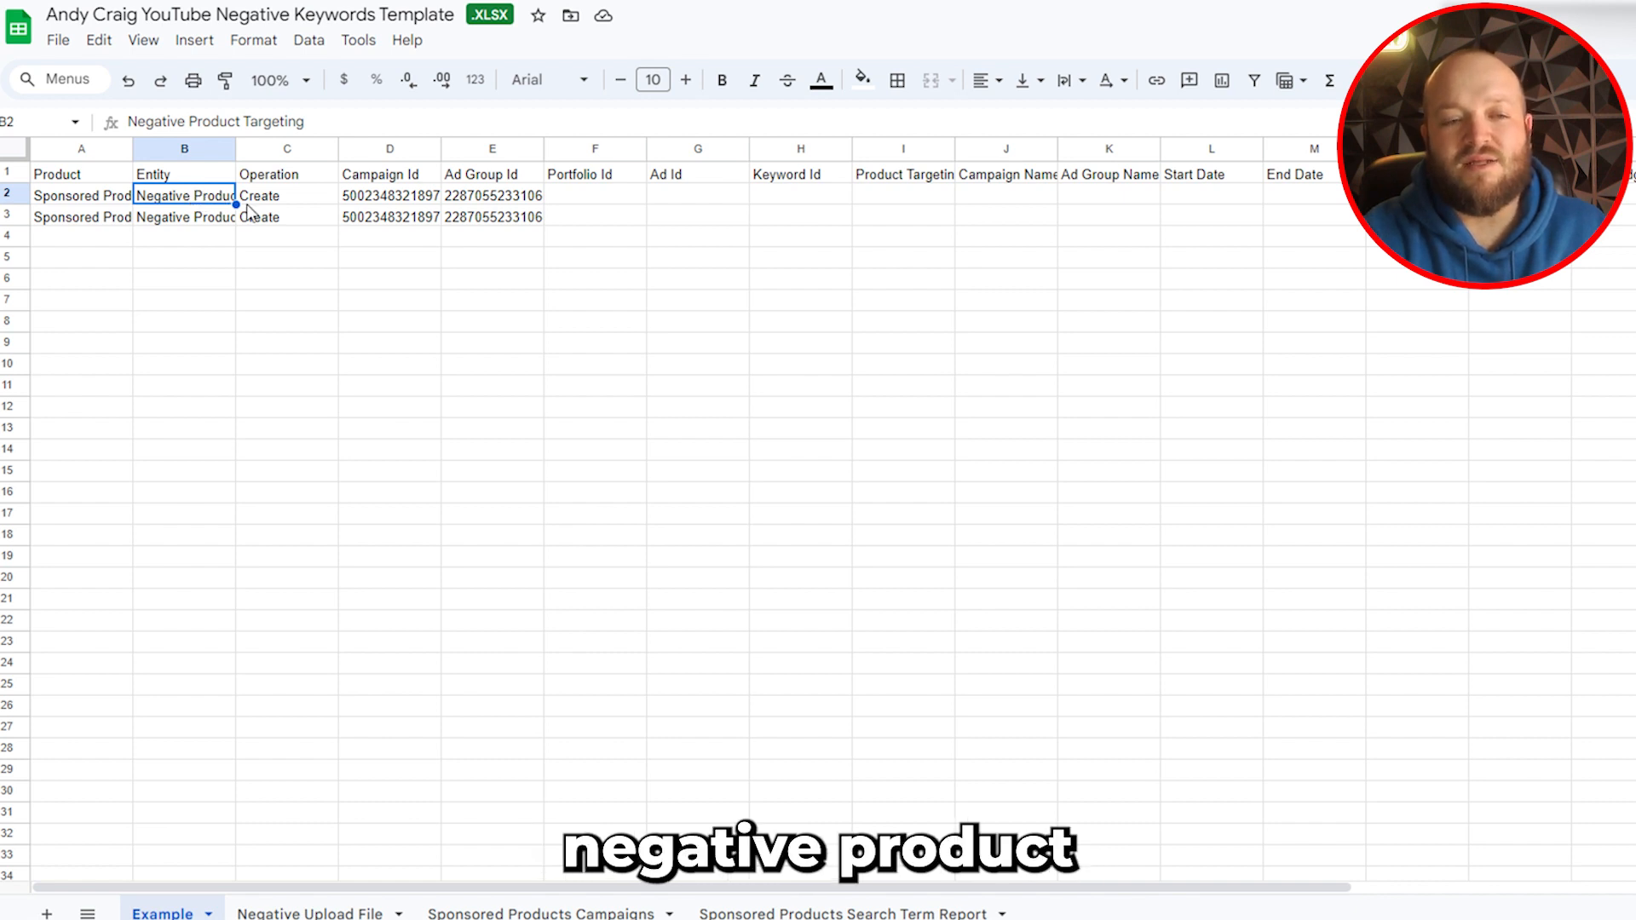
pyautogui.click(277, 198)
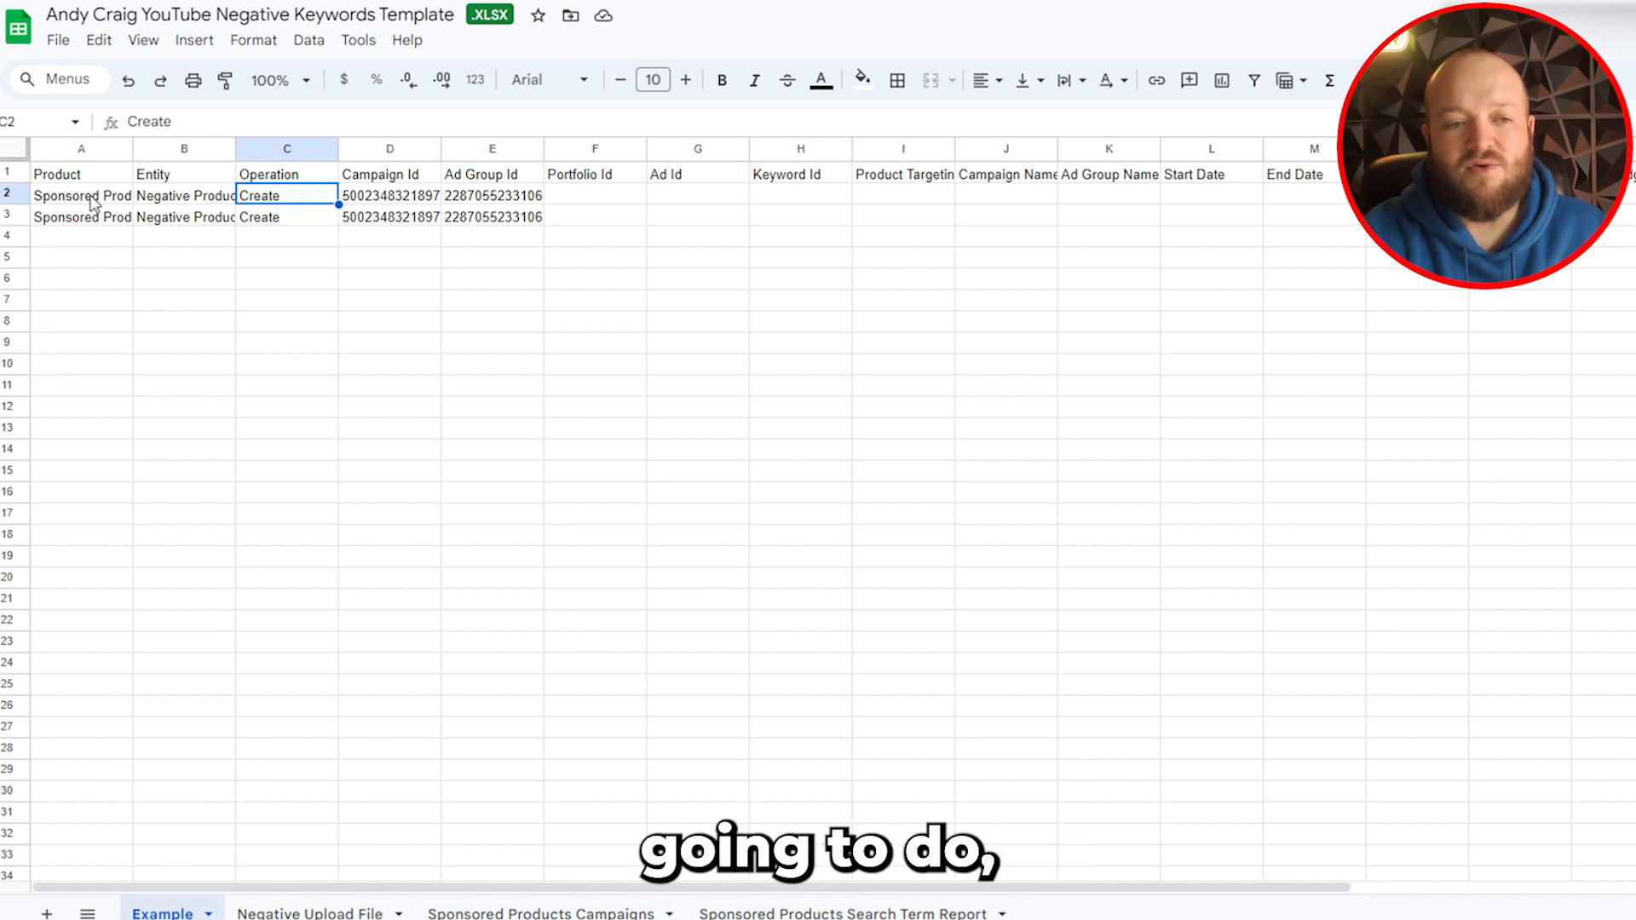
pyautogui.click(360, 203)
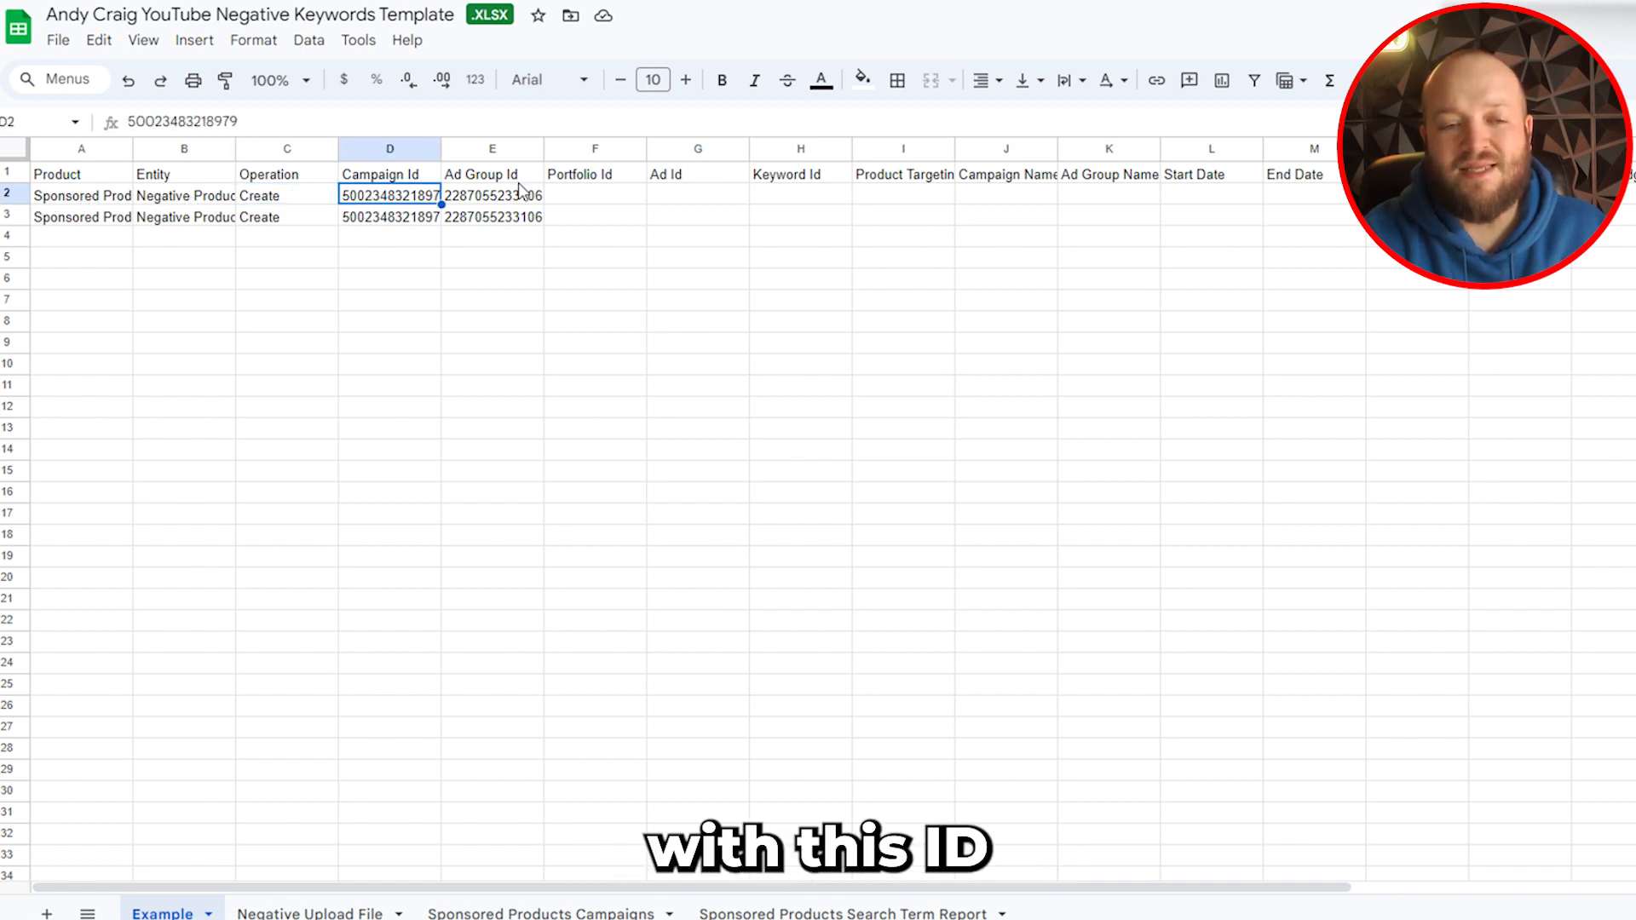
pyautogui.click(483, 202)
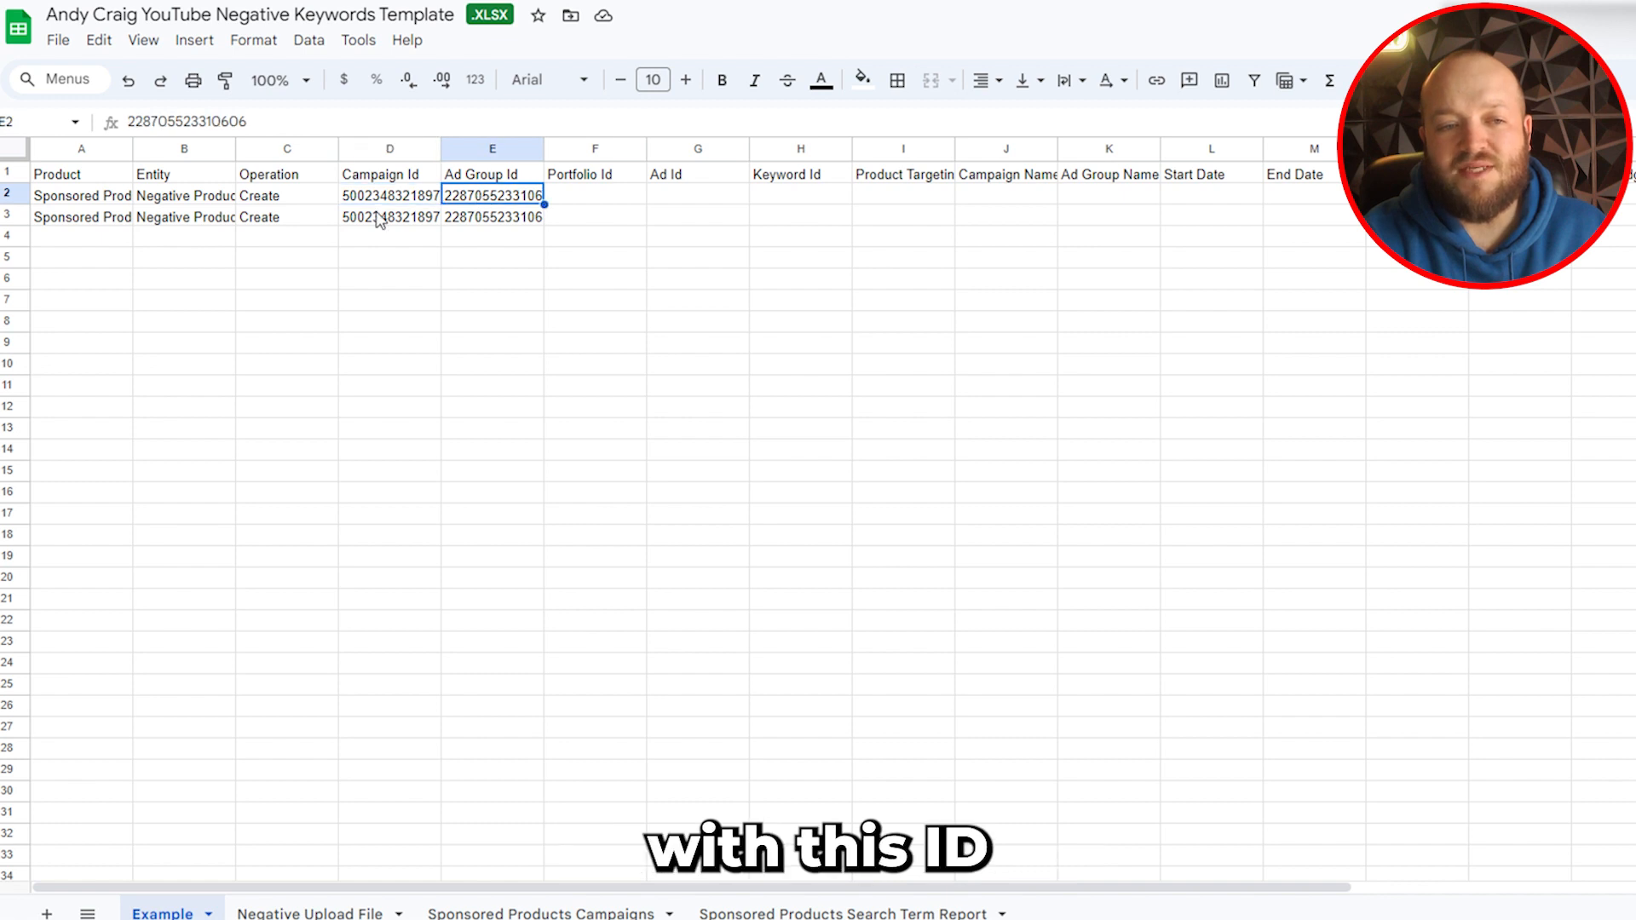
pyautogui.click(293, 202)
pyautogui.click(187, 205)
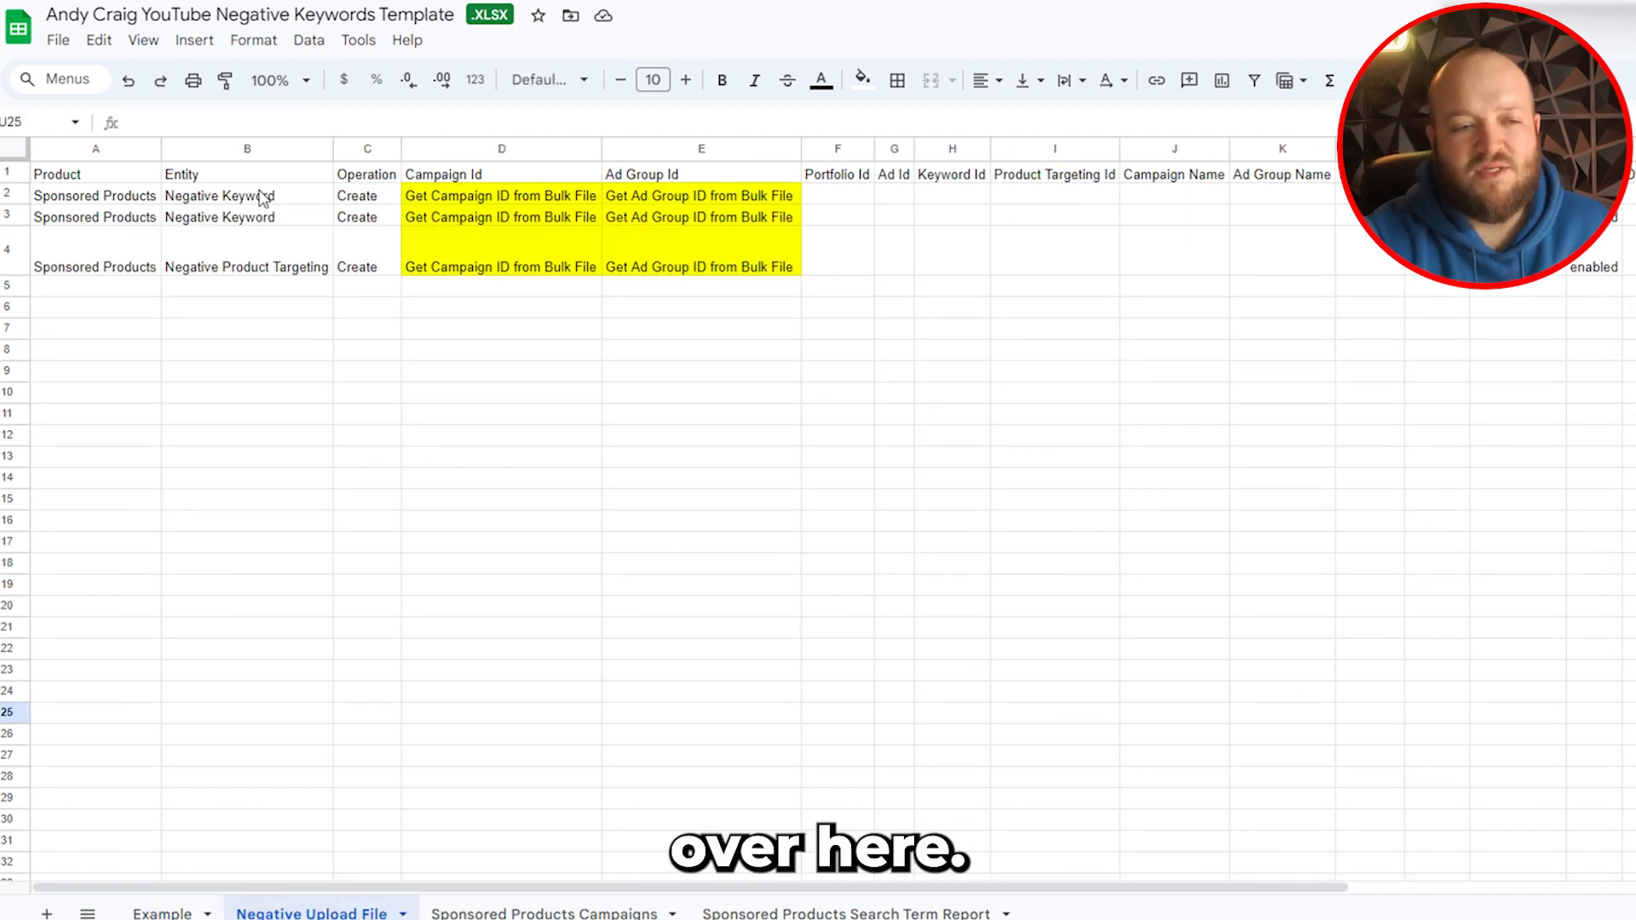
# - Examine the entity, campaign ID, ad group ID, state and keyword text columns of the Negative Upload File sheet
pyautogui.click(262, 198)
pyautogui.click(293, 267)
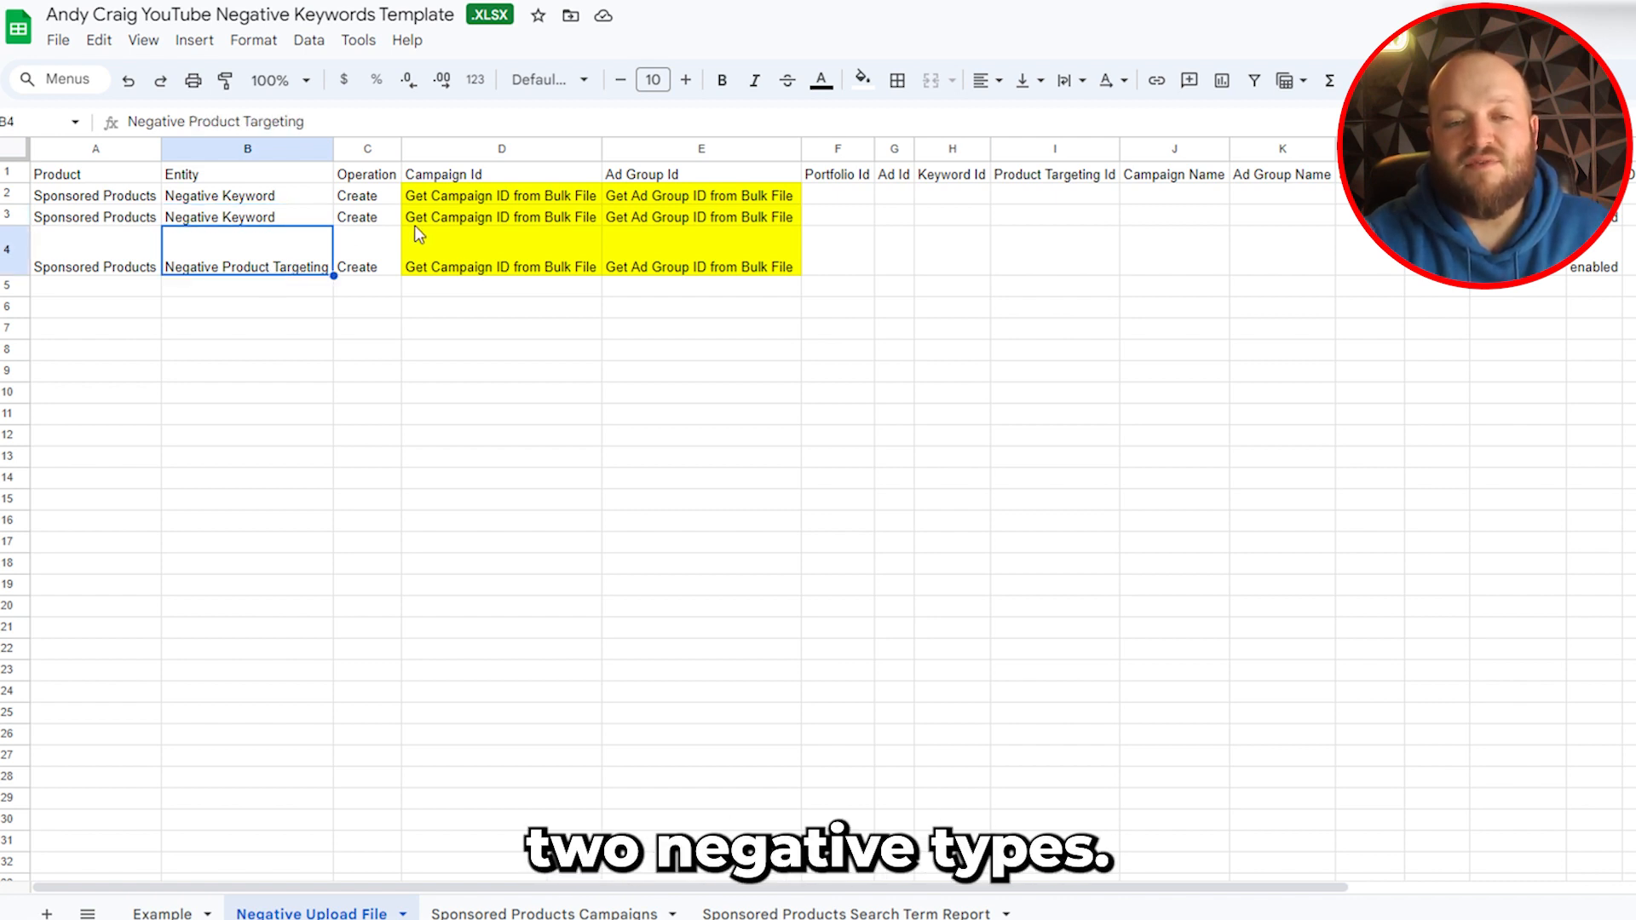
pyautogui.moveTo(428, 197); pyautogui.dragTo(432, 241)
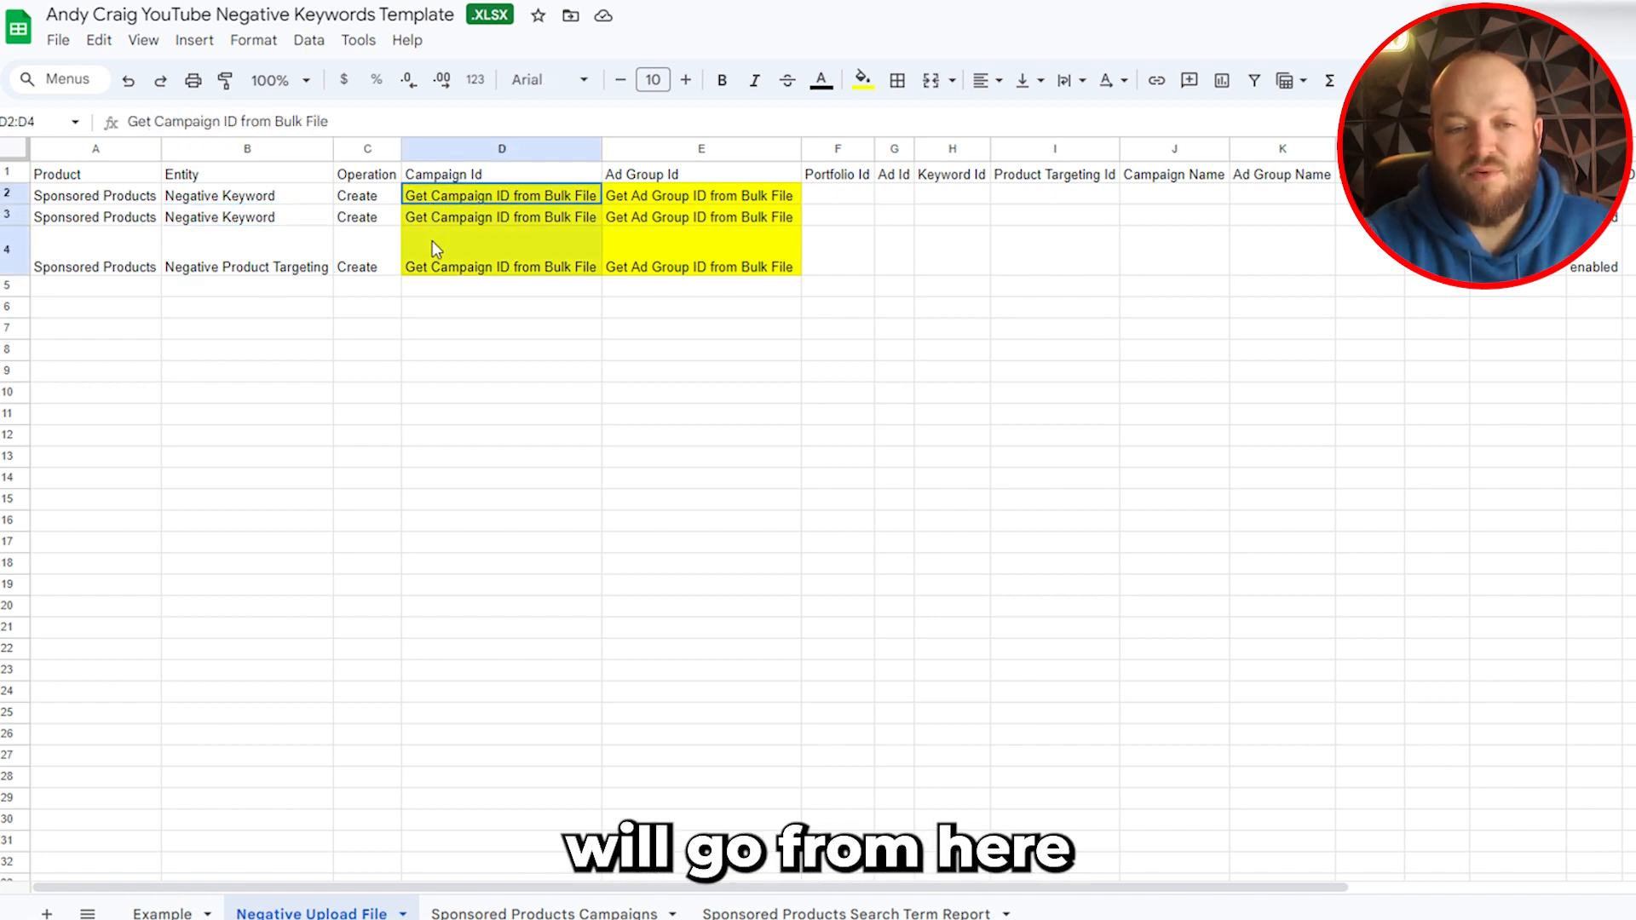
pyautogui.moveTo(682, 189); pyautogui.dragTo(701, 278)
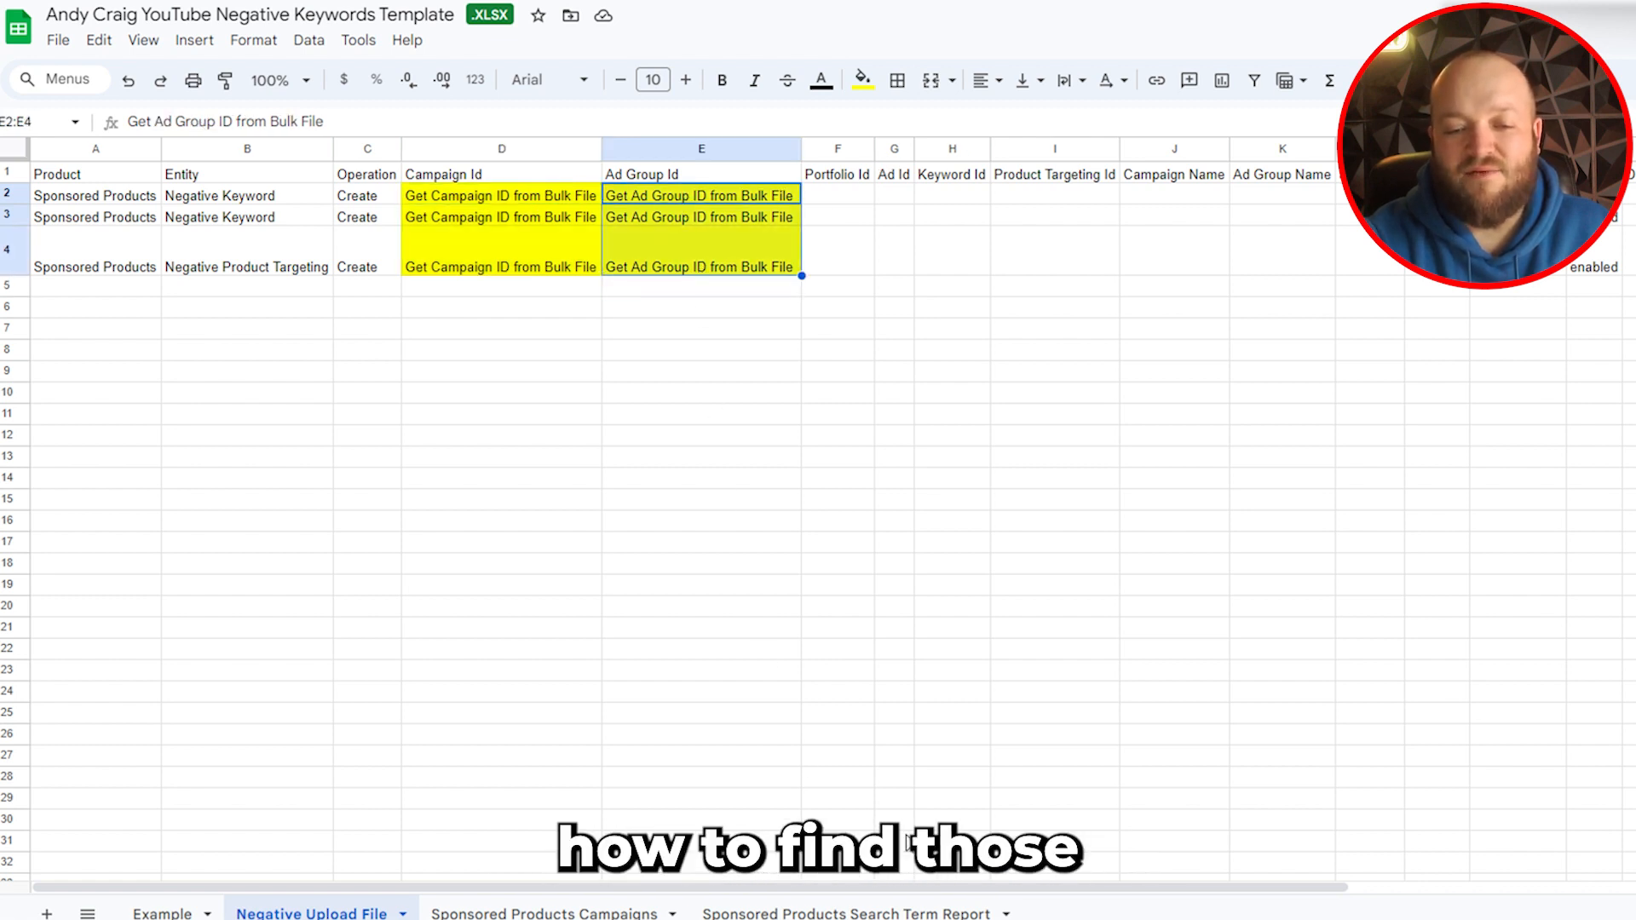
pyautogui.moveTo(979, 883); pyautogui.dragTo(1468, 843)
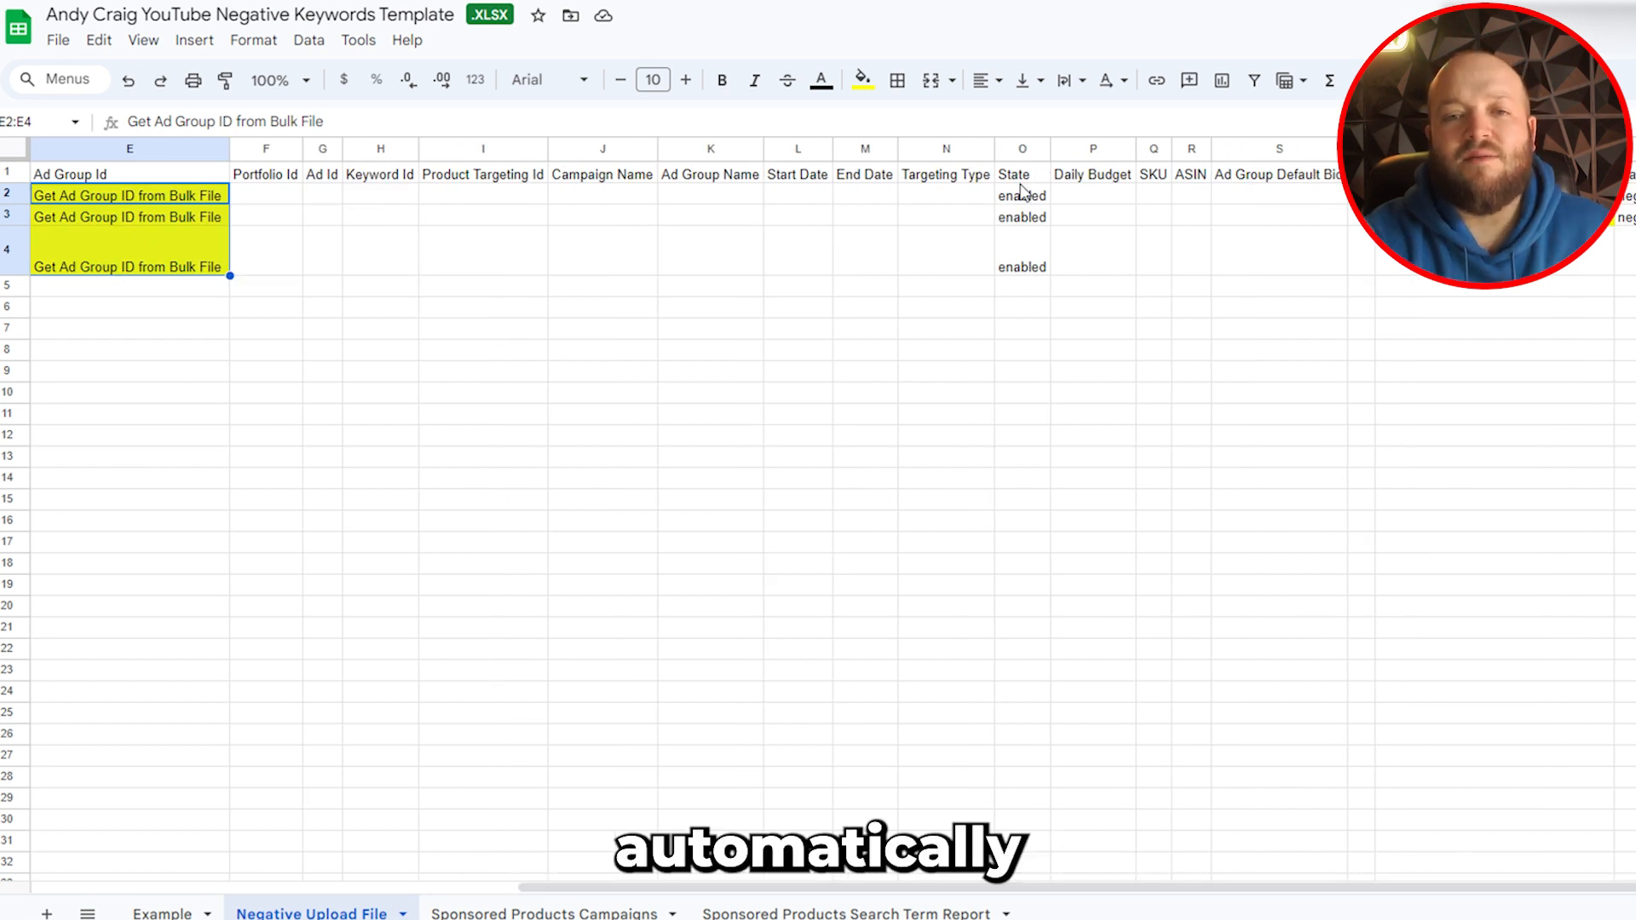
pyautogui.moveTo(1077, 887); pyautogui.dragTo(1406, 895)
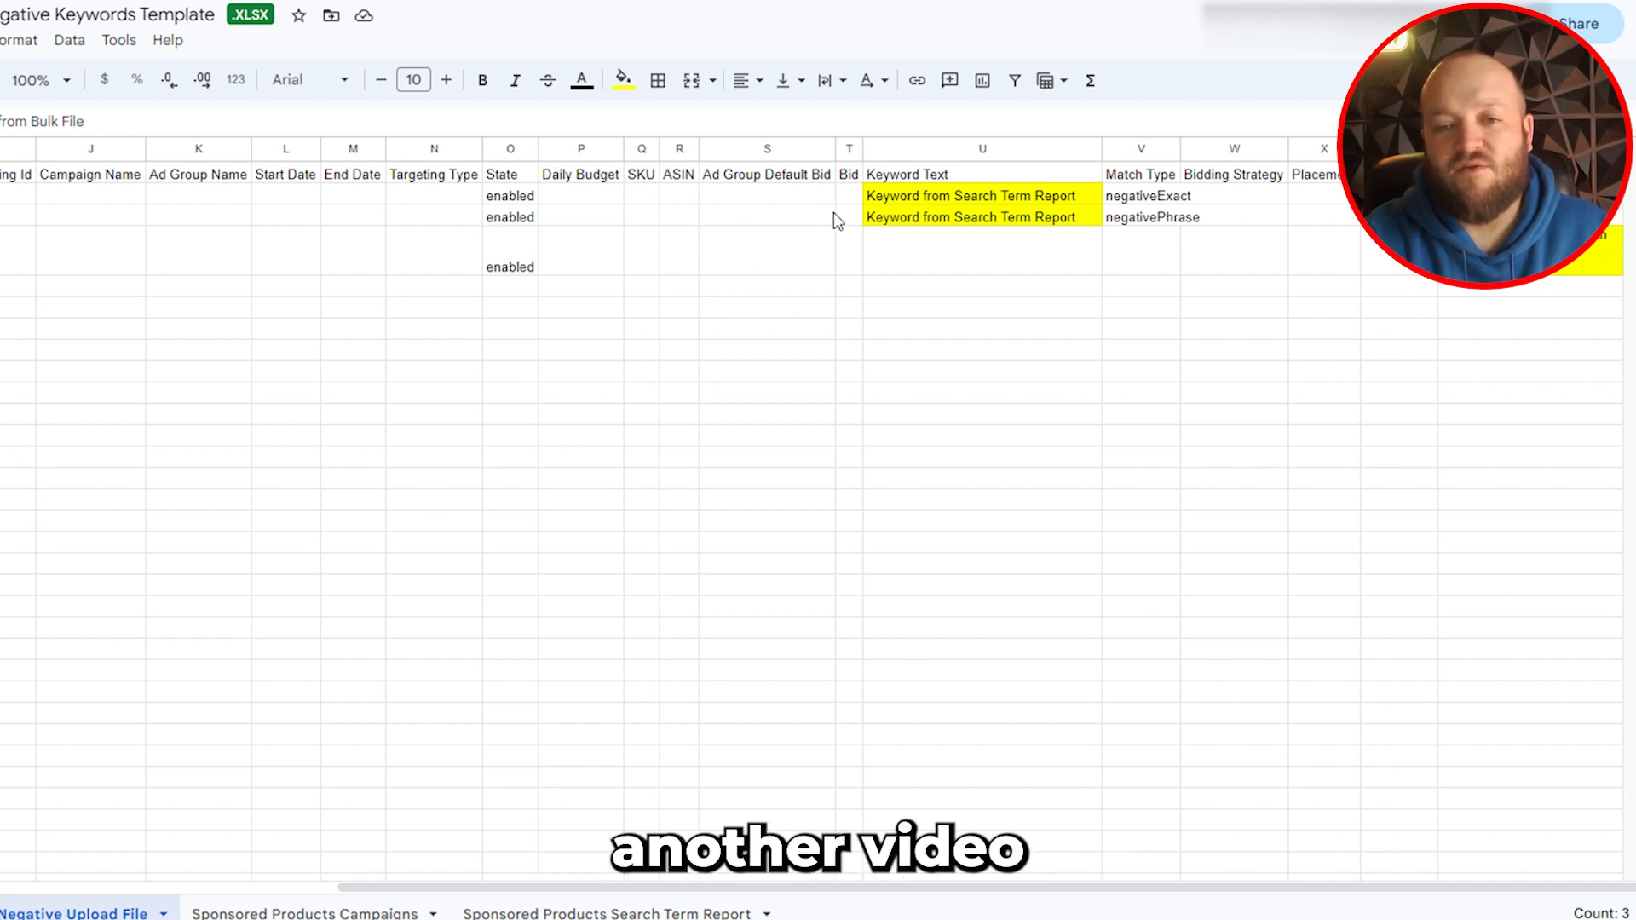
pyautogui.click(947, 198)
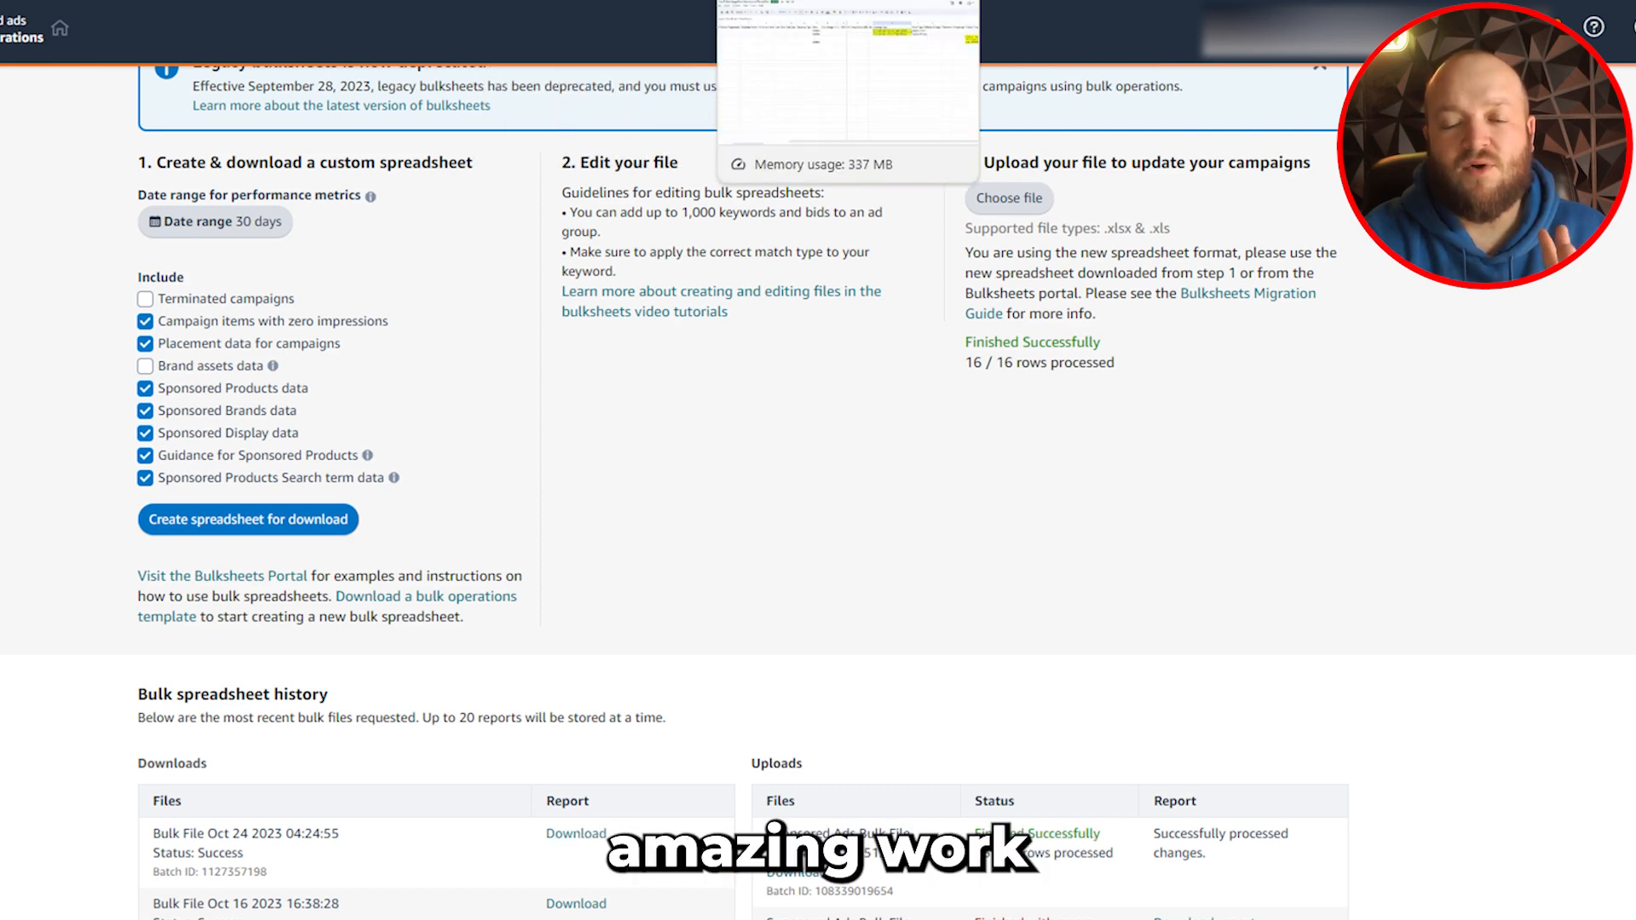
# - Return to the Google Sheets template and inspect its product targeting expression, the Example sheet's remaining columns and both keyword text cells
pyautogui.click(810, 1)
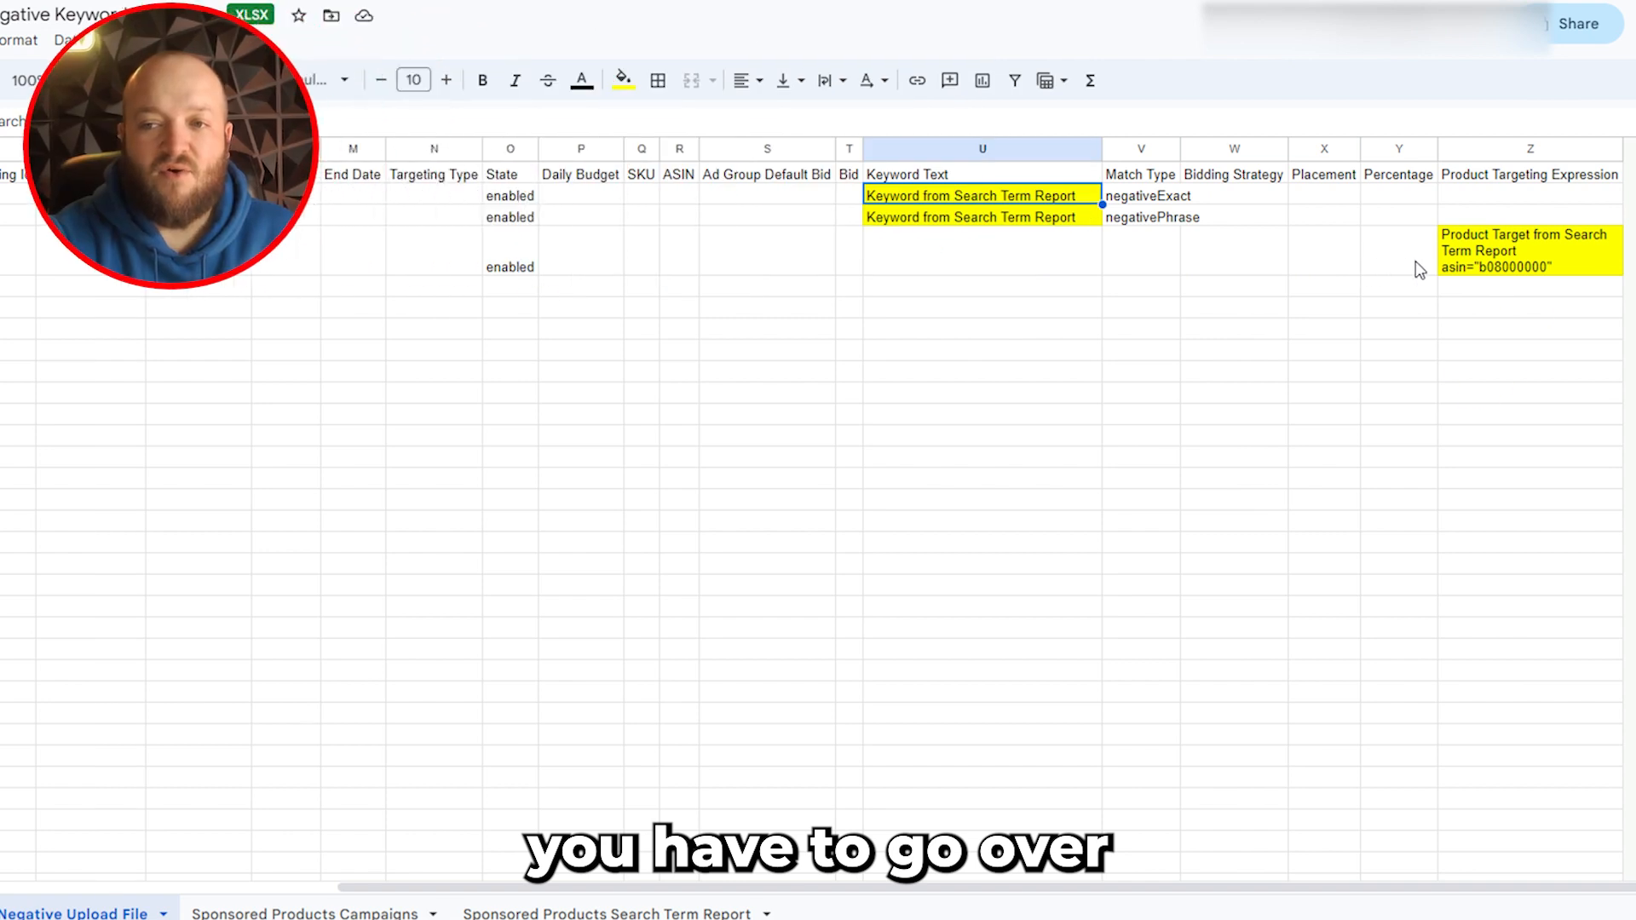
pyautogui.click(1562, 271)
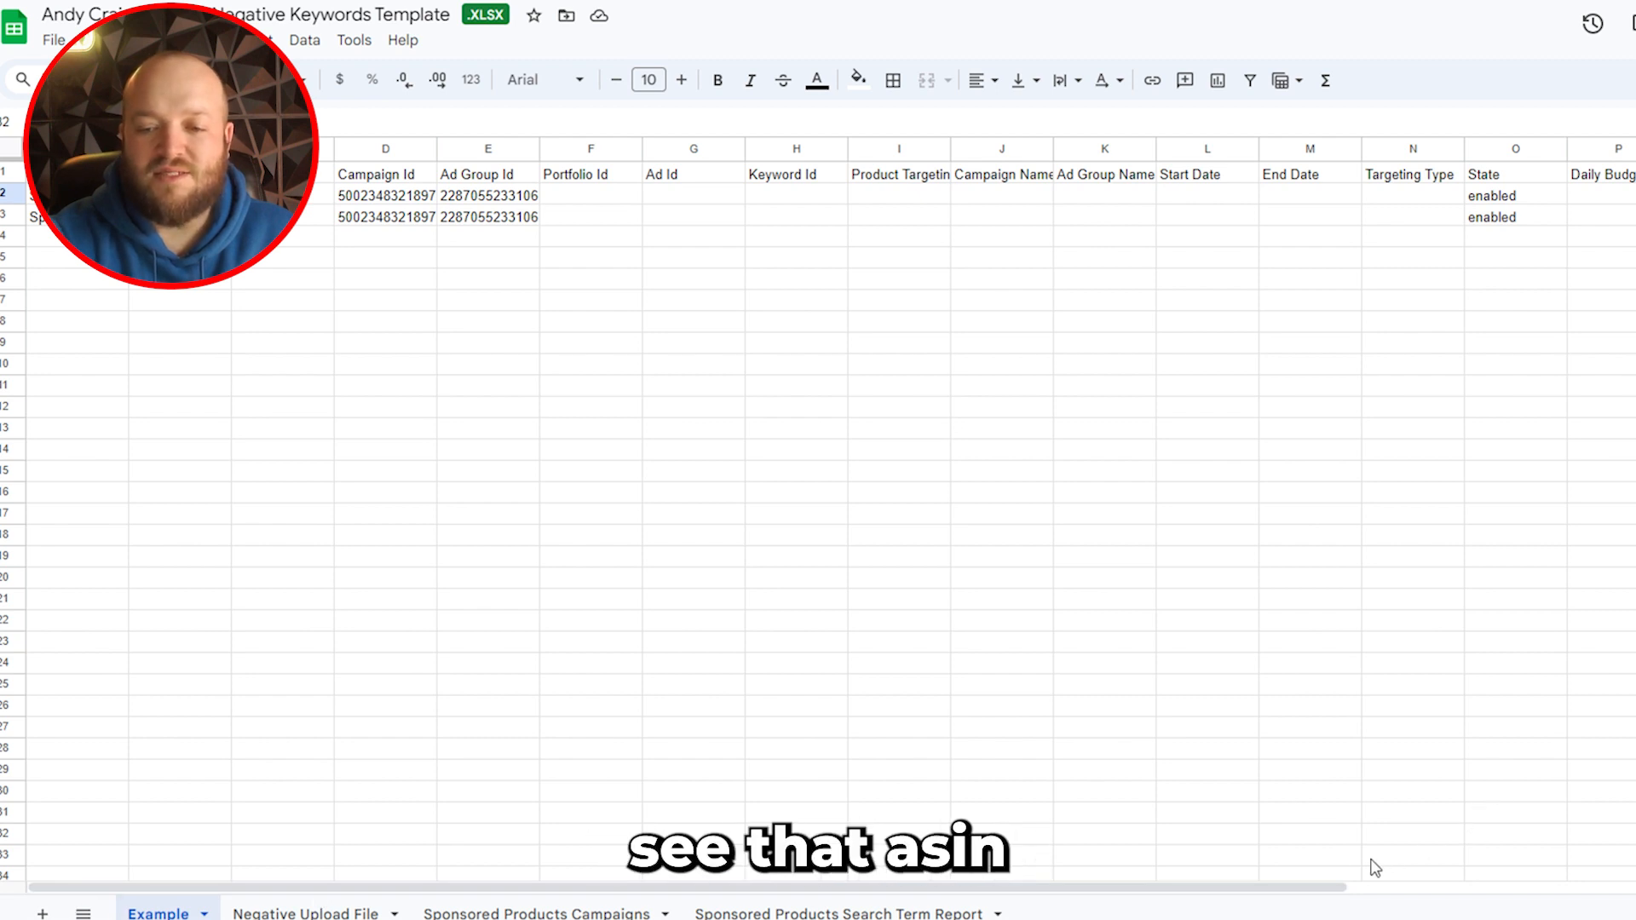
pyautogui.moveTo(1344, 887); pyautogui.dragTo(1635, 891)
pyautogui.moveTo(1438, 892); pyautogui.dragTo(1635, 892)
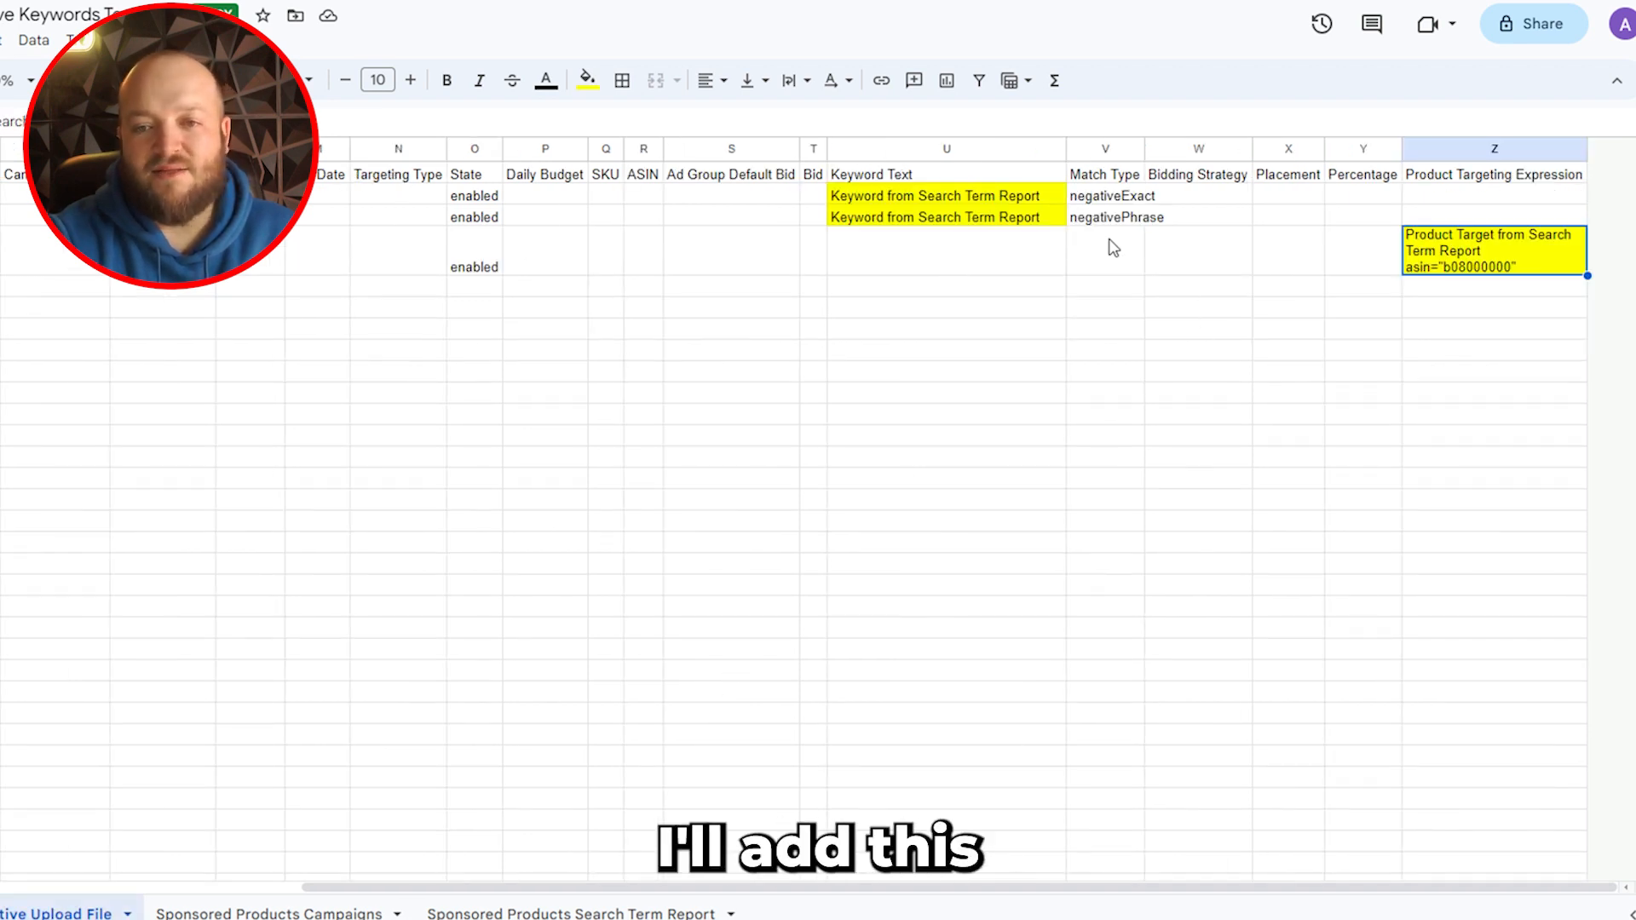
pyautogui.click(1040, 196)
pyautogui.click(1031, 218)
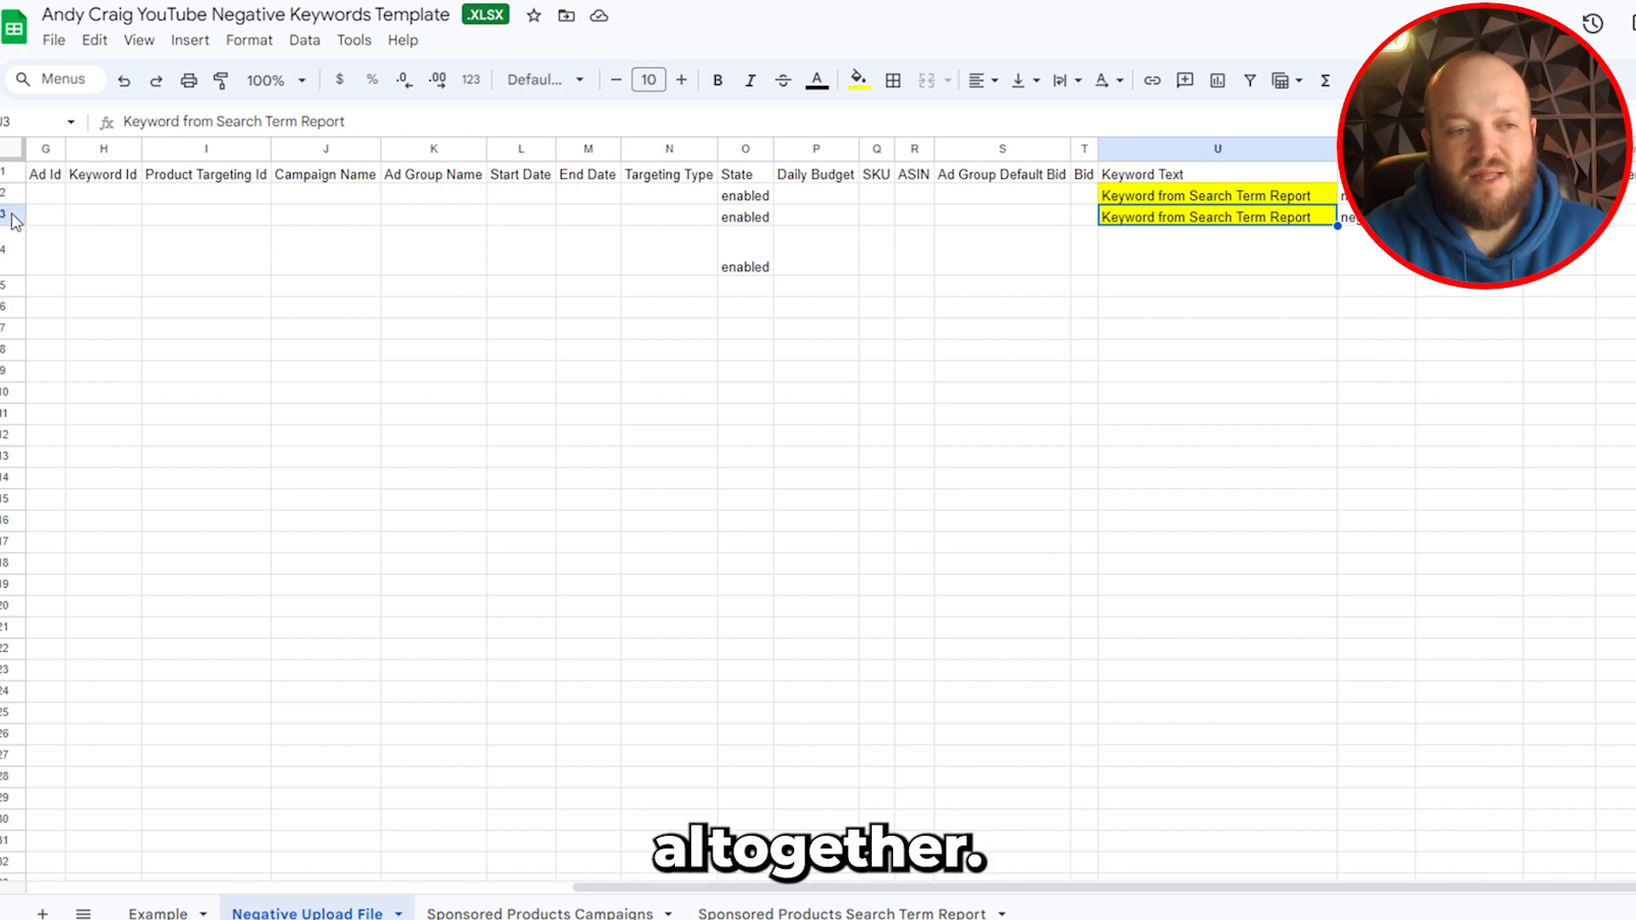
# - Try filling the first negative keyword row down through row 21 of the Negative Upload File sheet, and undo the fill
pyautogui.rightClick(14, 216)
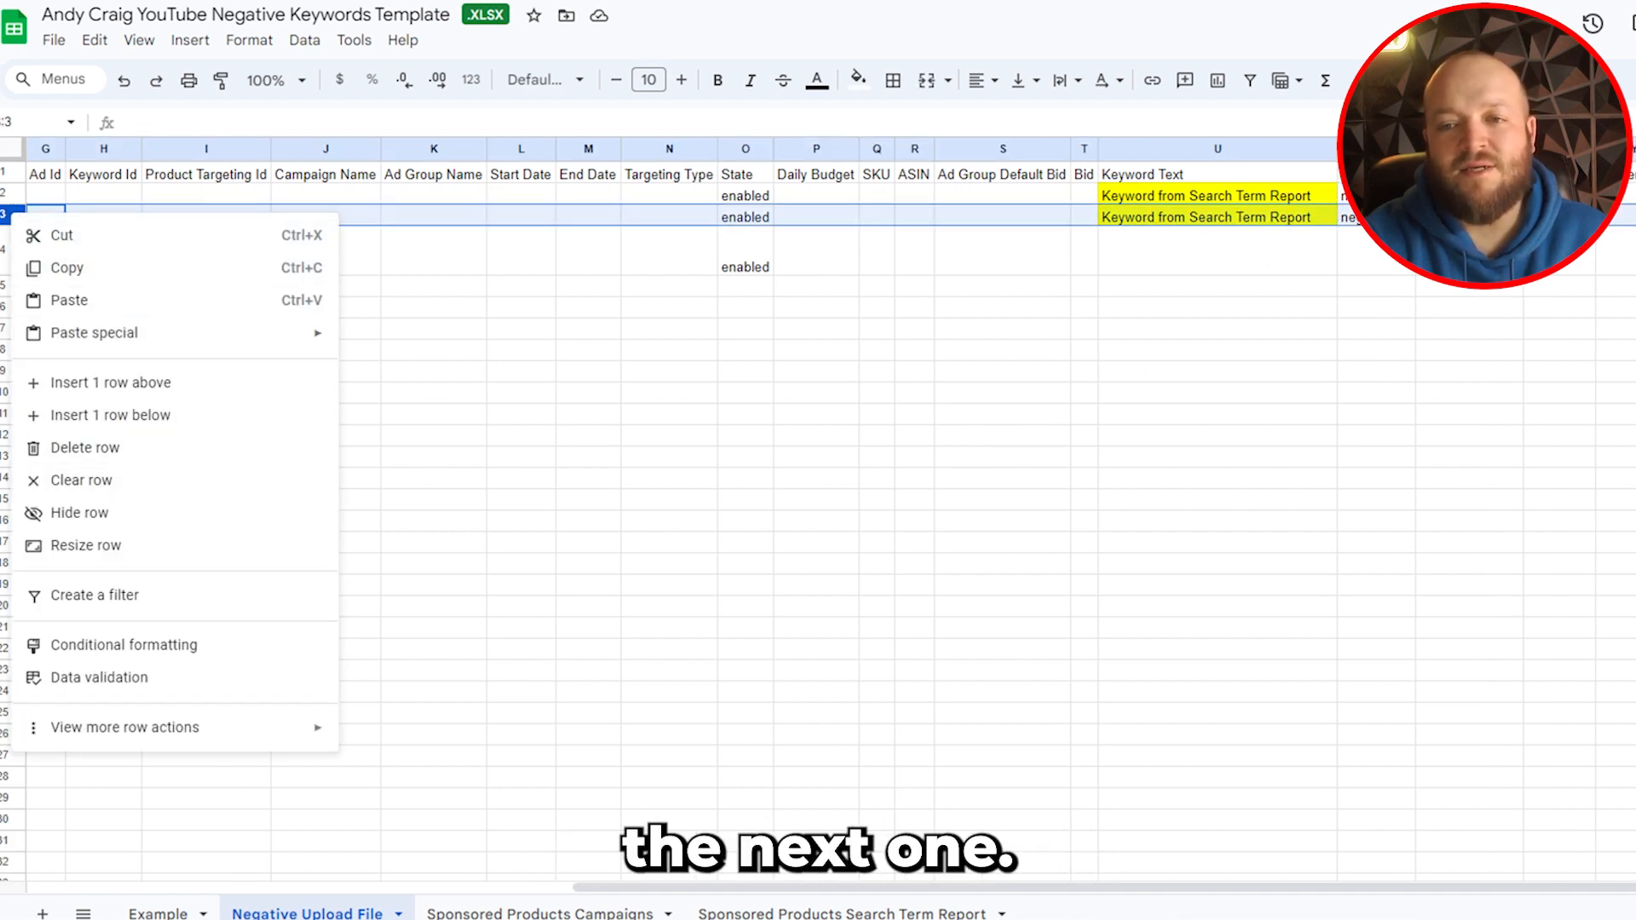
pyautogui.click(738, 646)
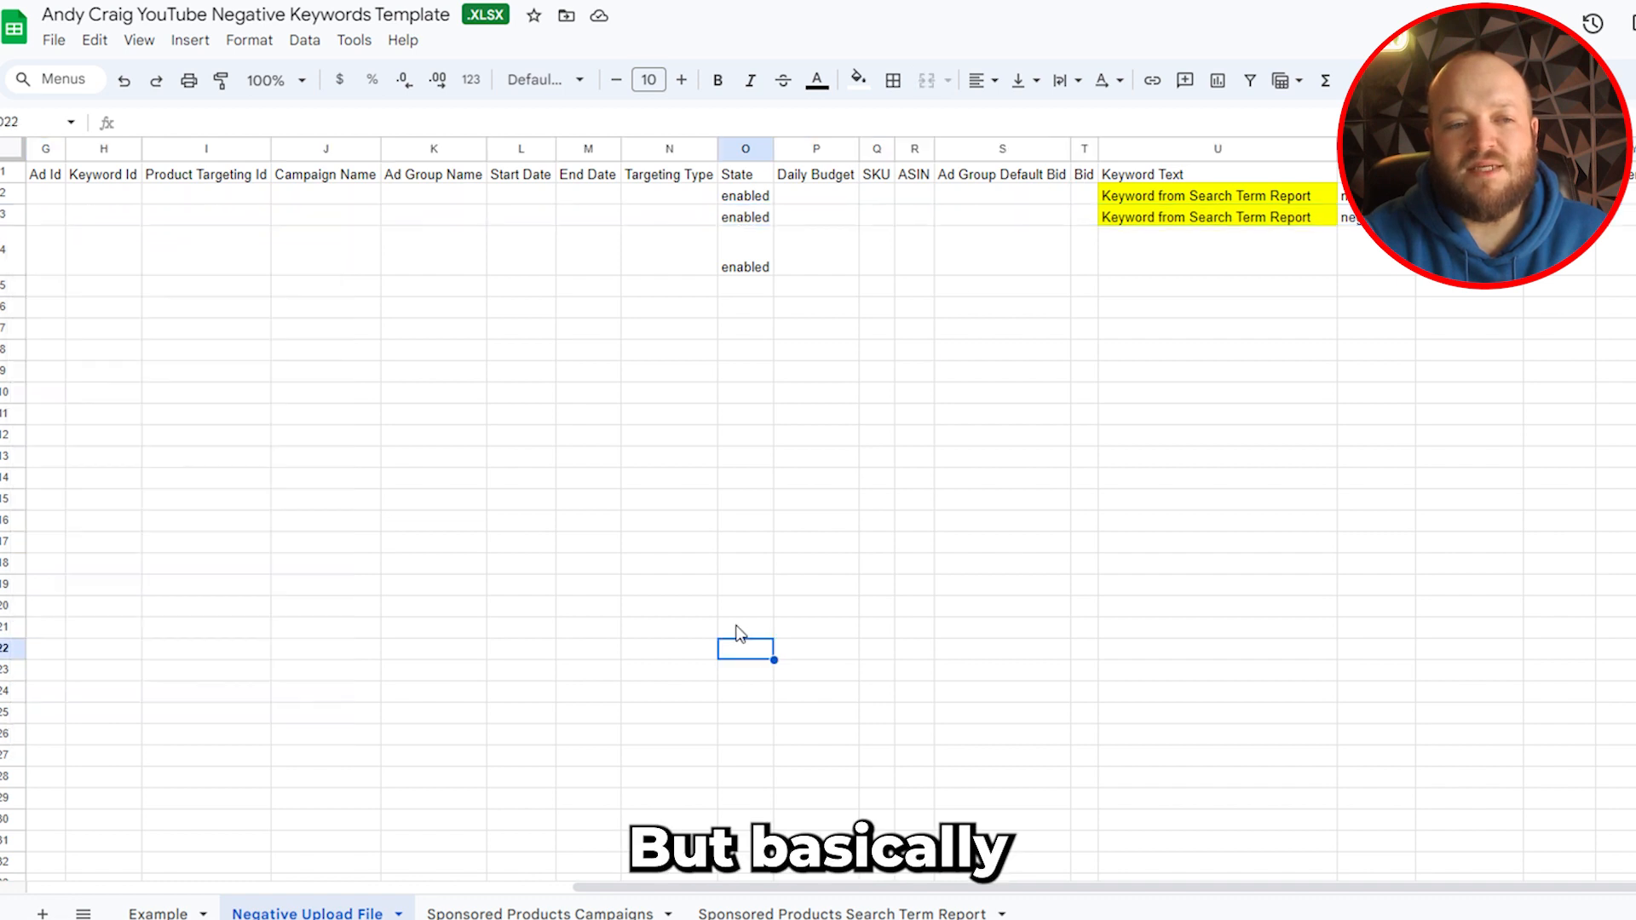
pyautogui.click(7, 194)
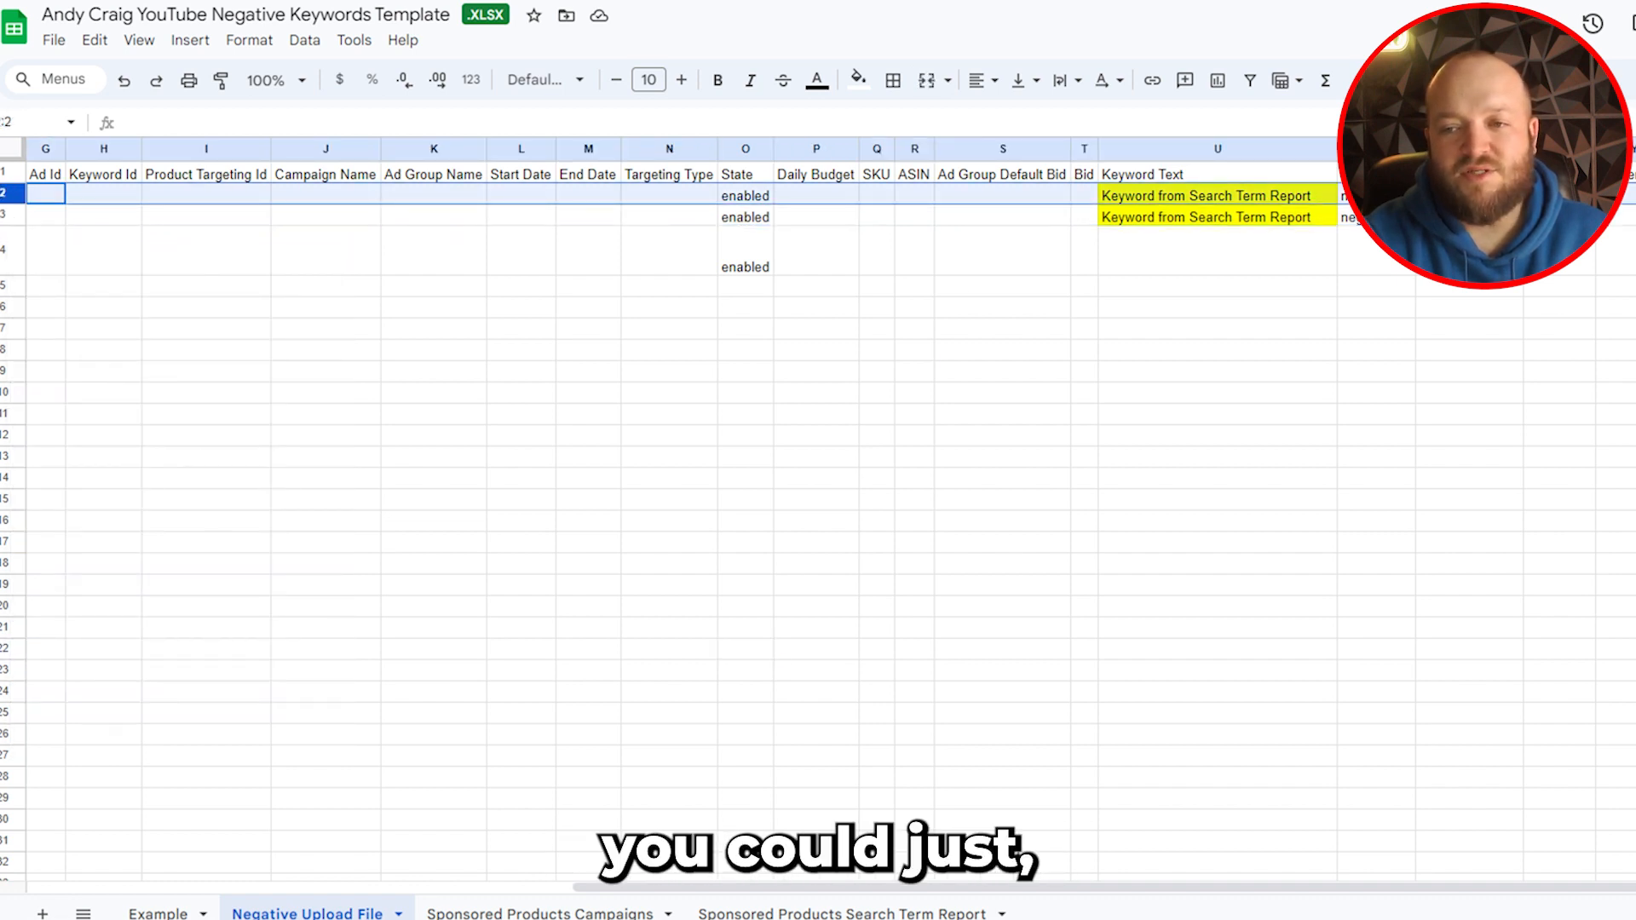
pyautogui.moveTo(1634, 205); pyautogui.dragTo(1634, 627)
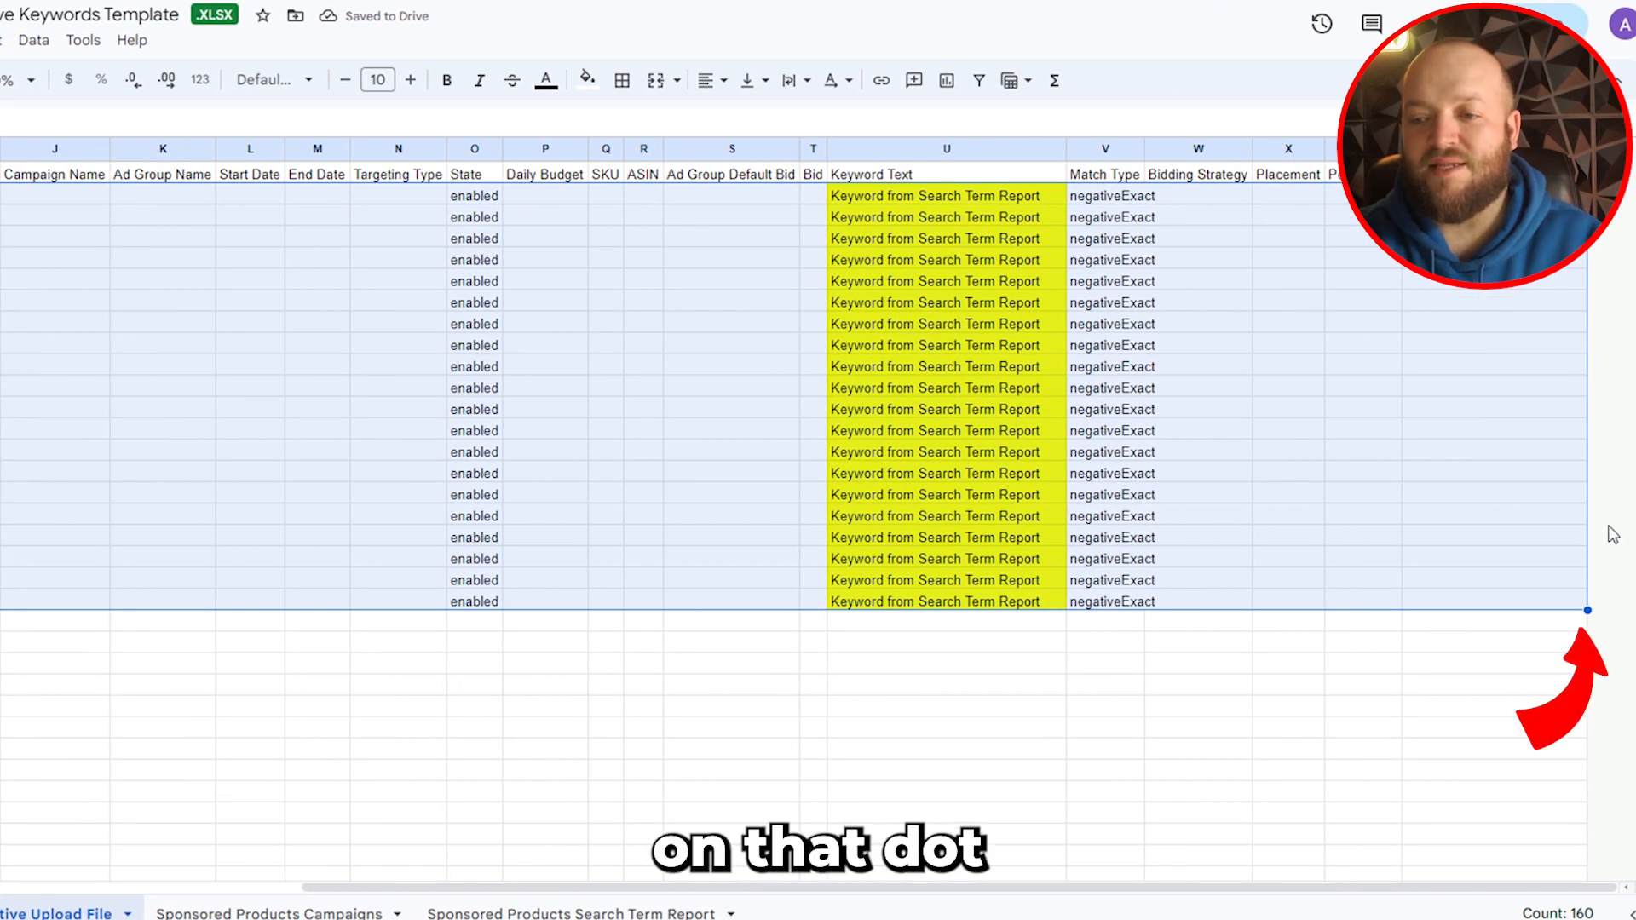
pyautogui.hotkey('ctrl', 'z')
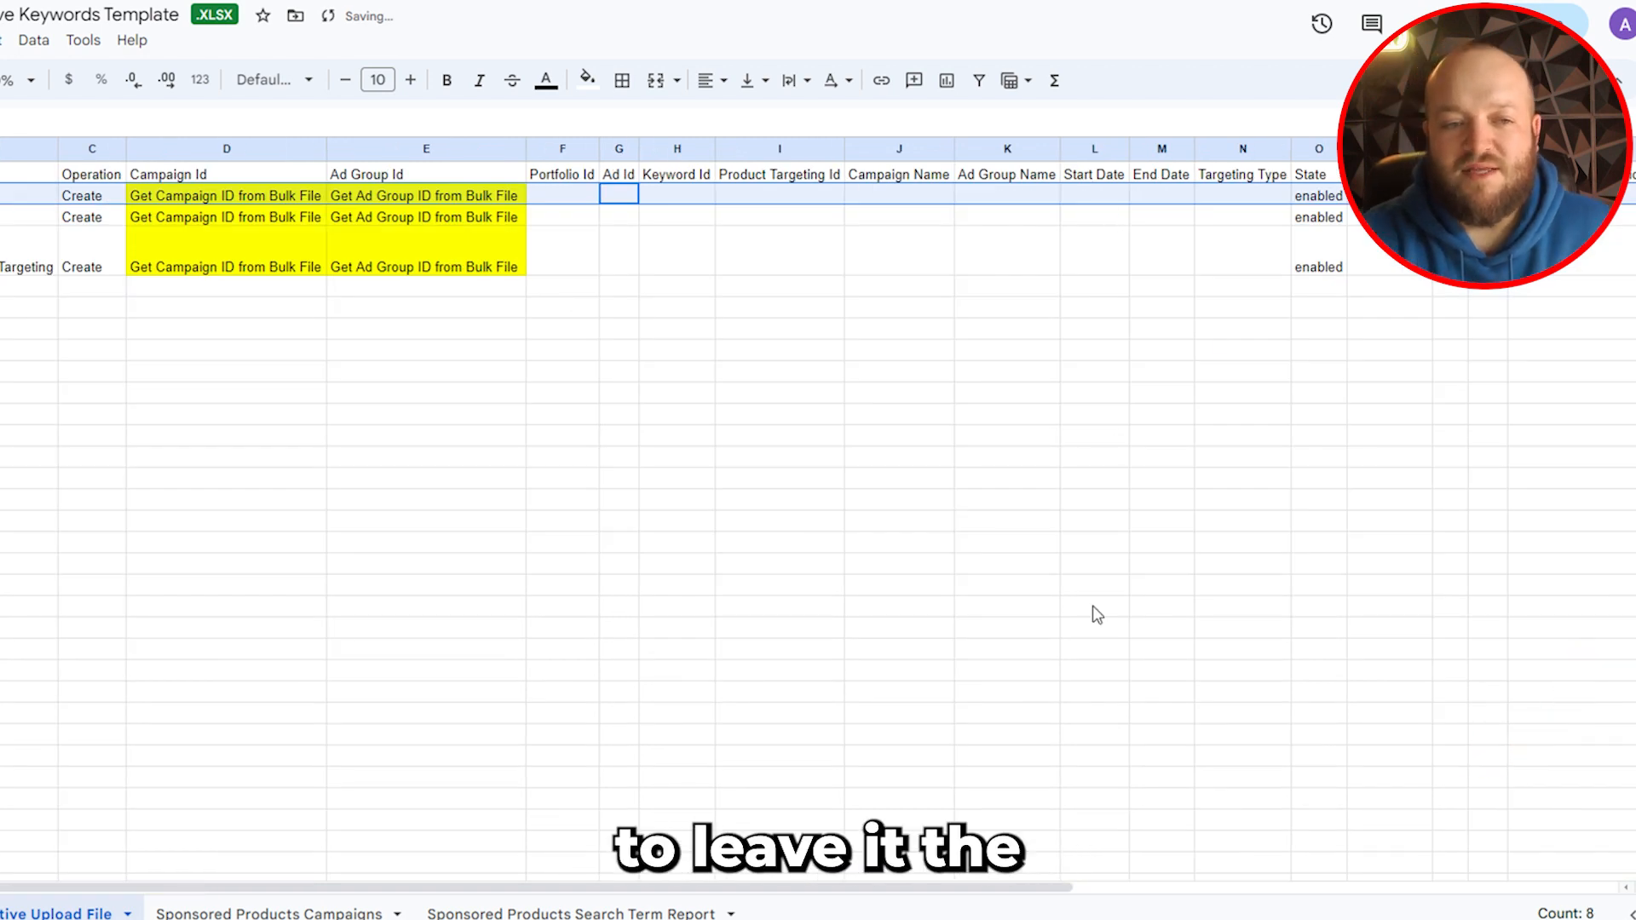
pyautogui.moveTo(1056, 888); pyautogui.dragTo(1333, 909)
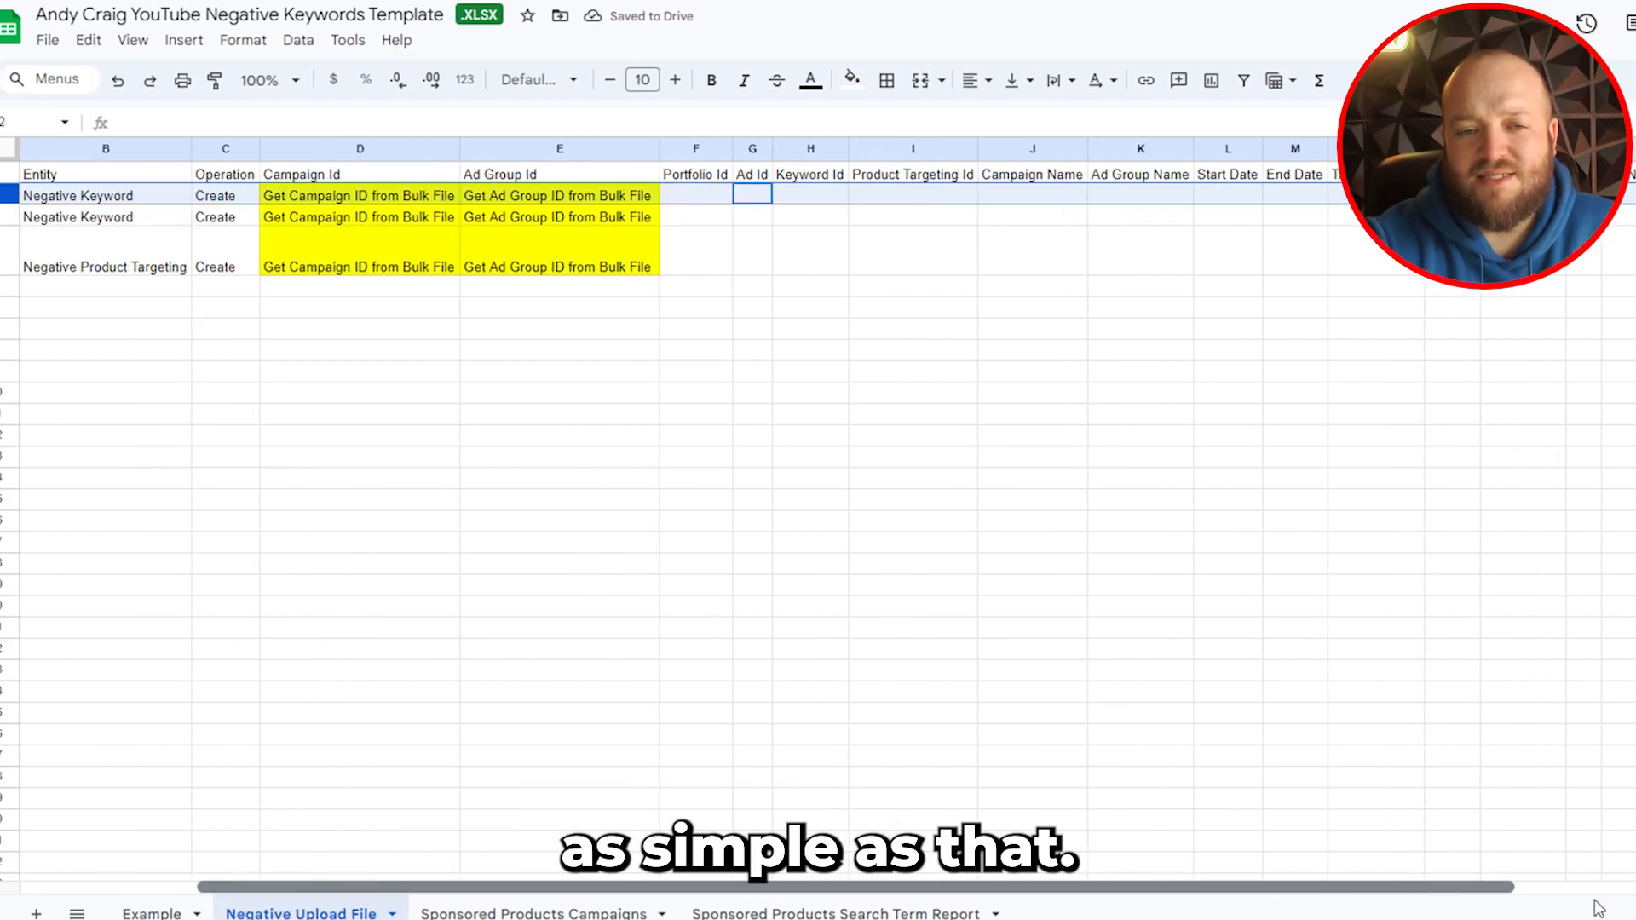
pyautogui.moveTo(1597, 909); pyautogui.dragTo(1344, 832)
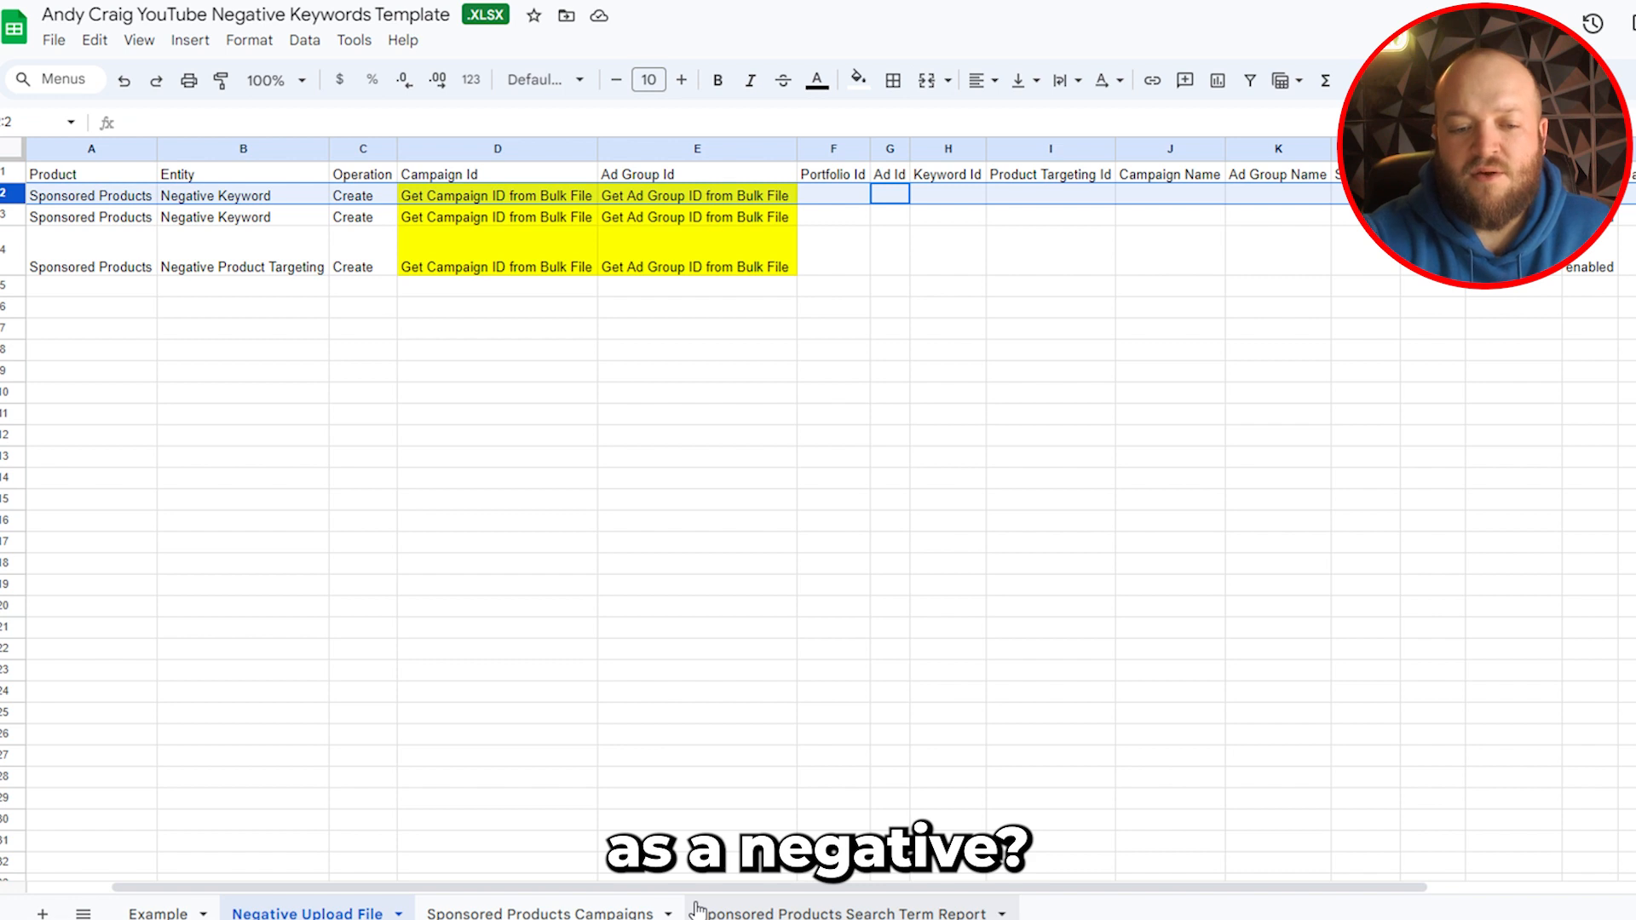
# - Inspect the campaign ID of the campaign row and the ad group ID of the ad group row in the Sponsored Products Campaigns sheet
pyautogui.click(604, 912)
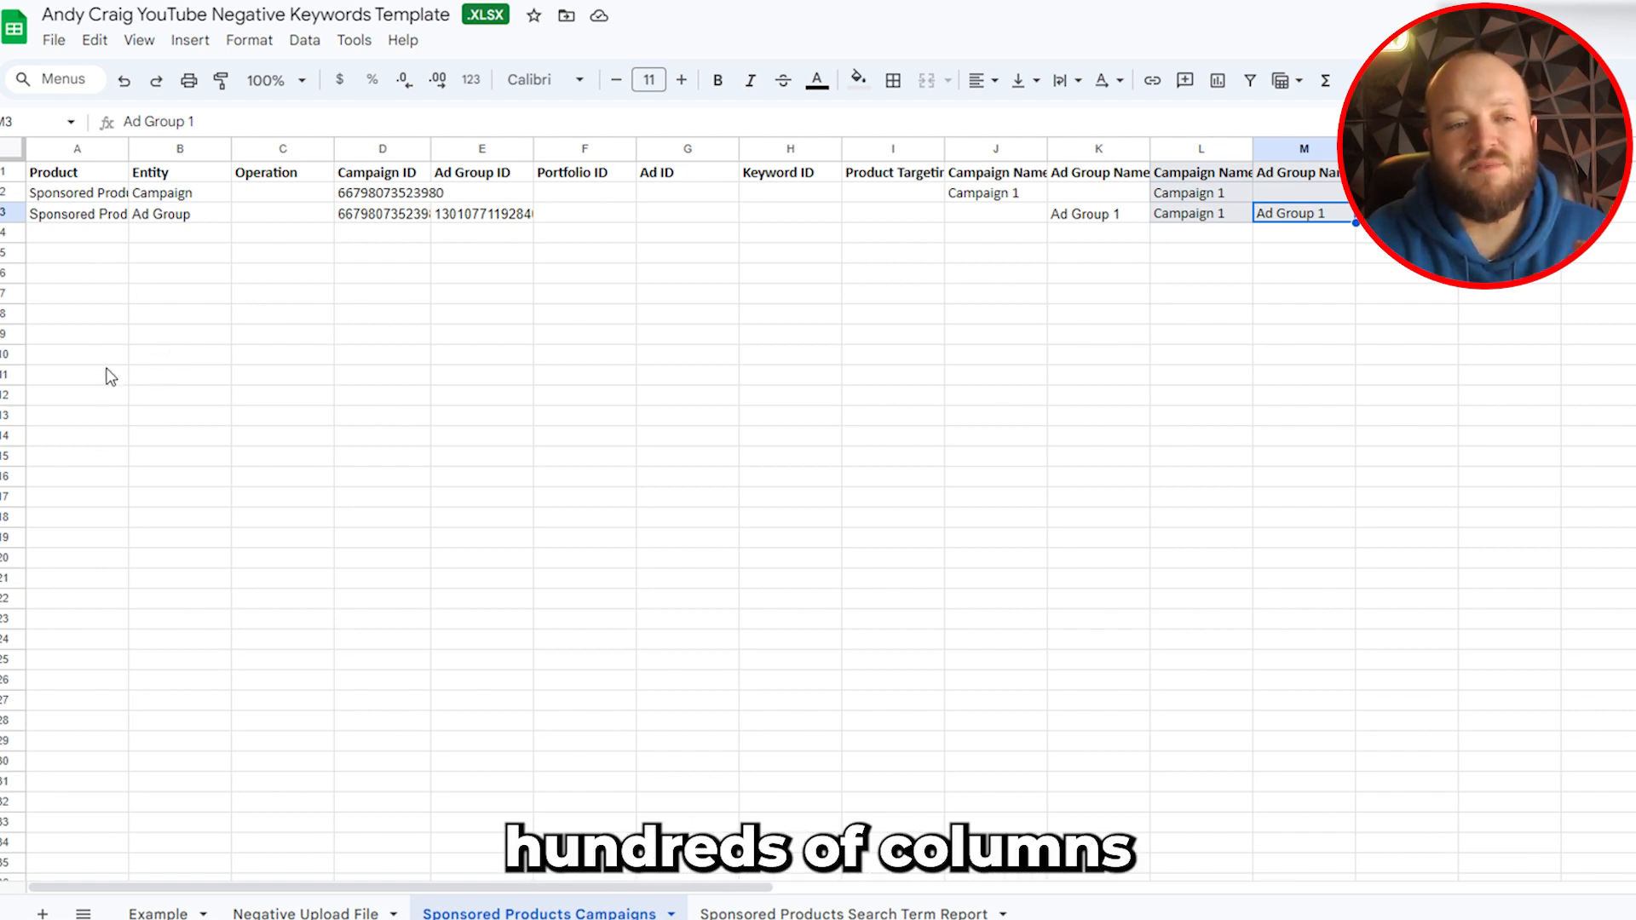
pyautogui.click(372, 200)
pyautogui.click(469, 217)
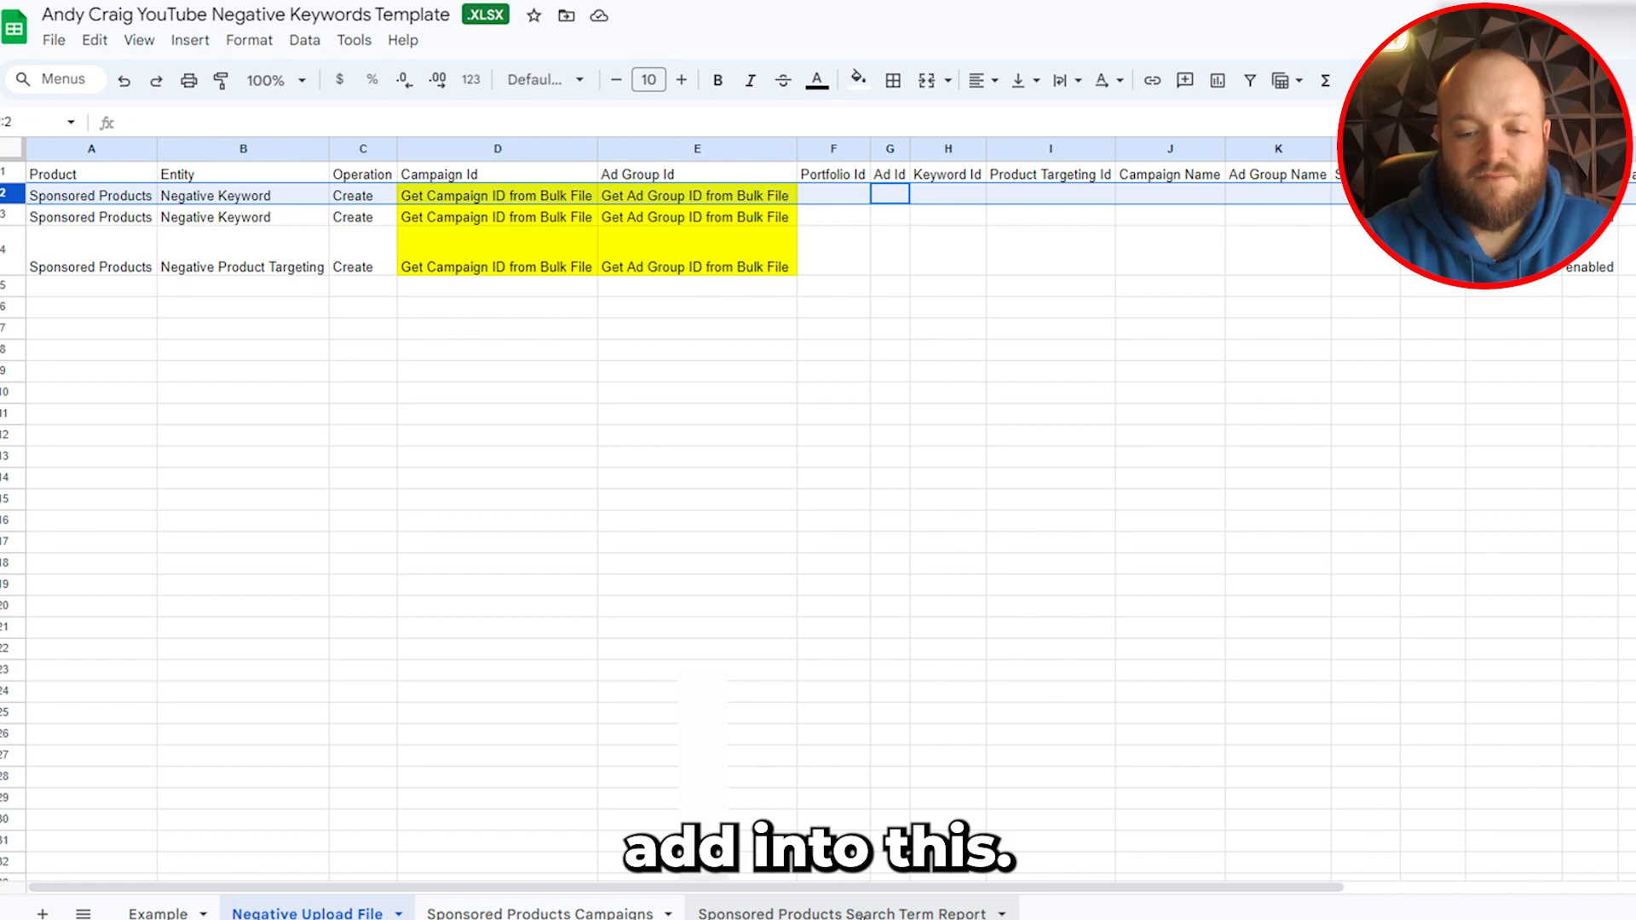
# - Add a filter to all columns of the Sponsored Products Search Term Report sheet
pyautogui.click(861, 916)
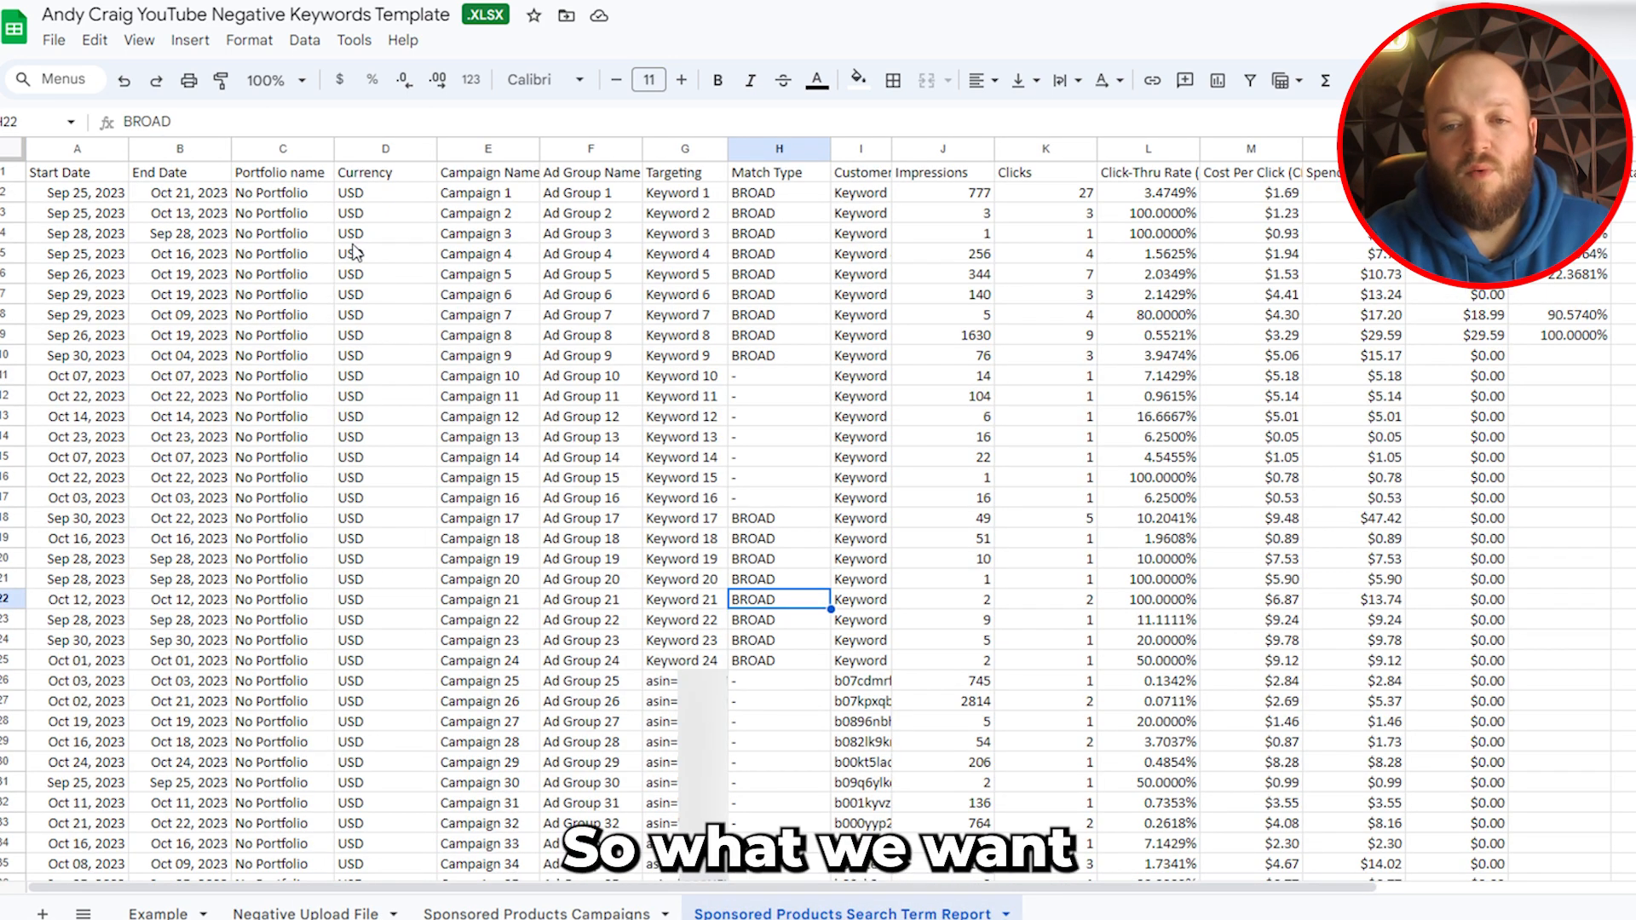
pyautogui.click(16, 151)
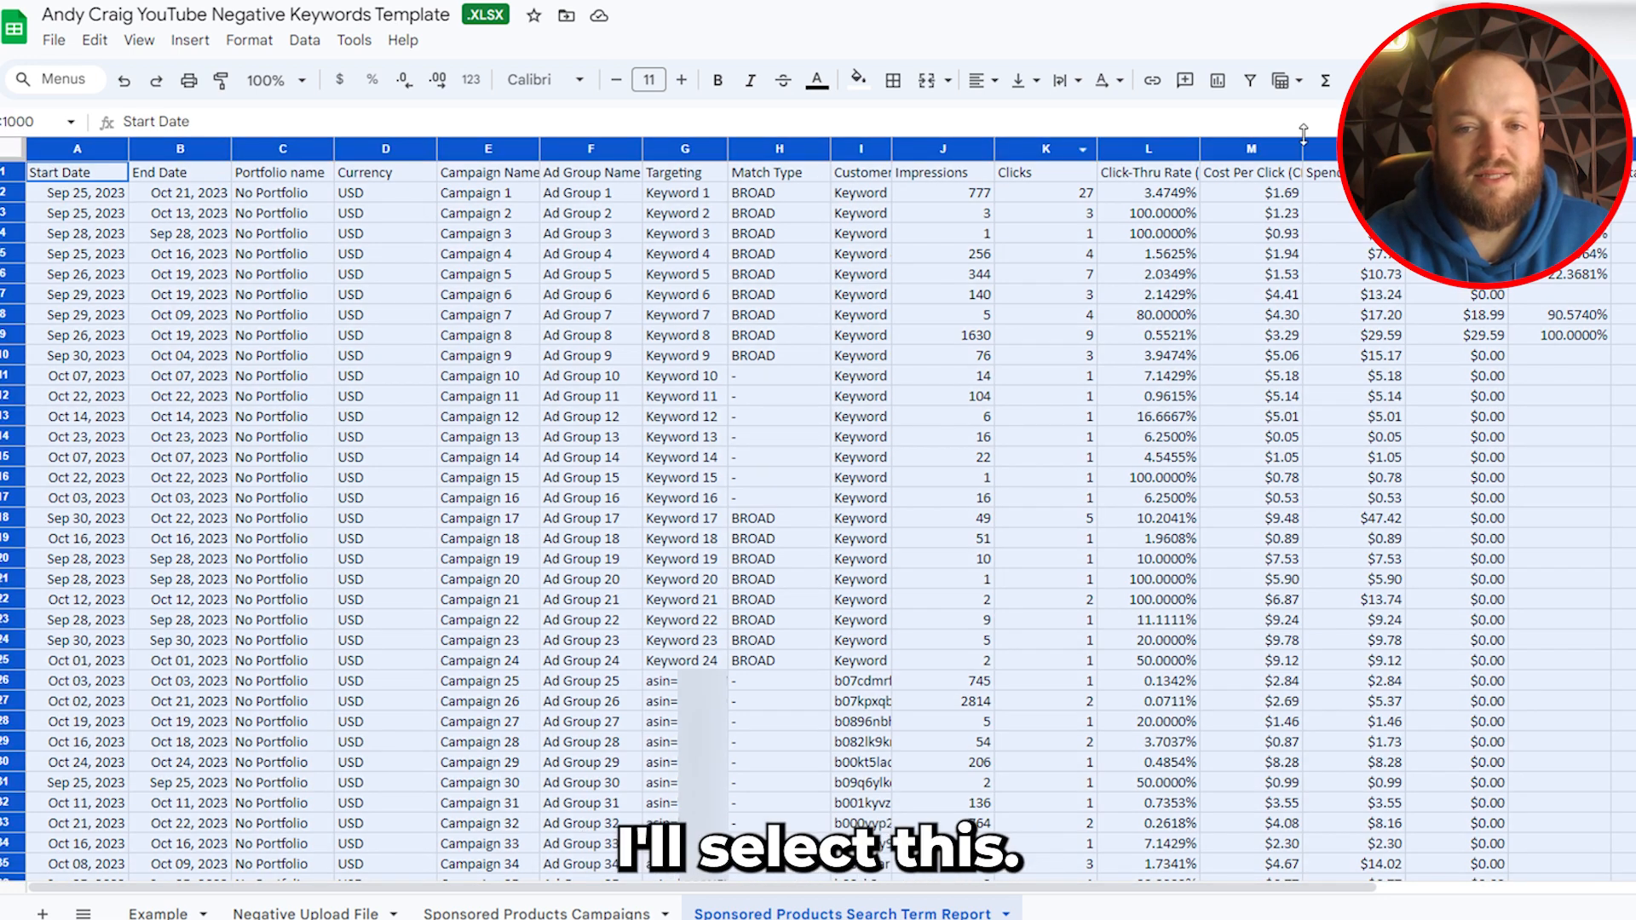
pyautogui.click(1250, 81)
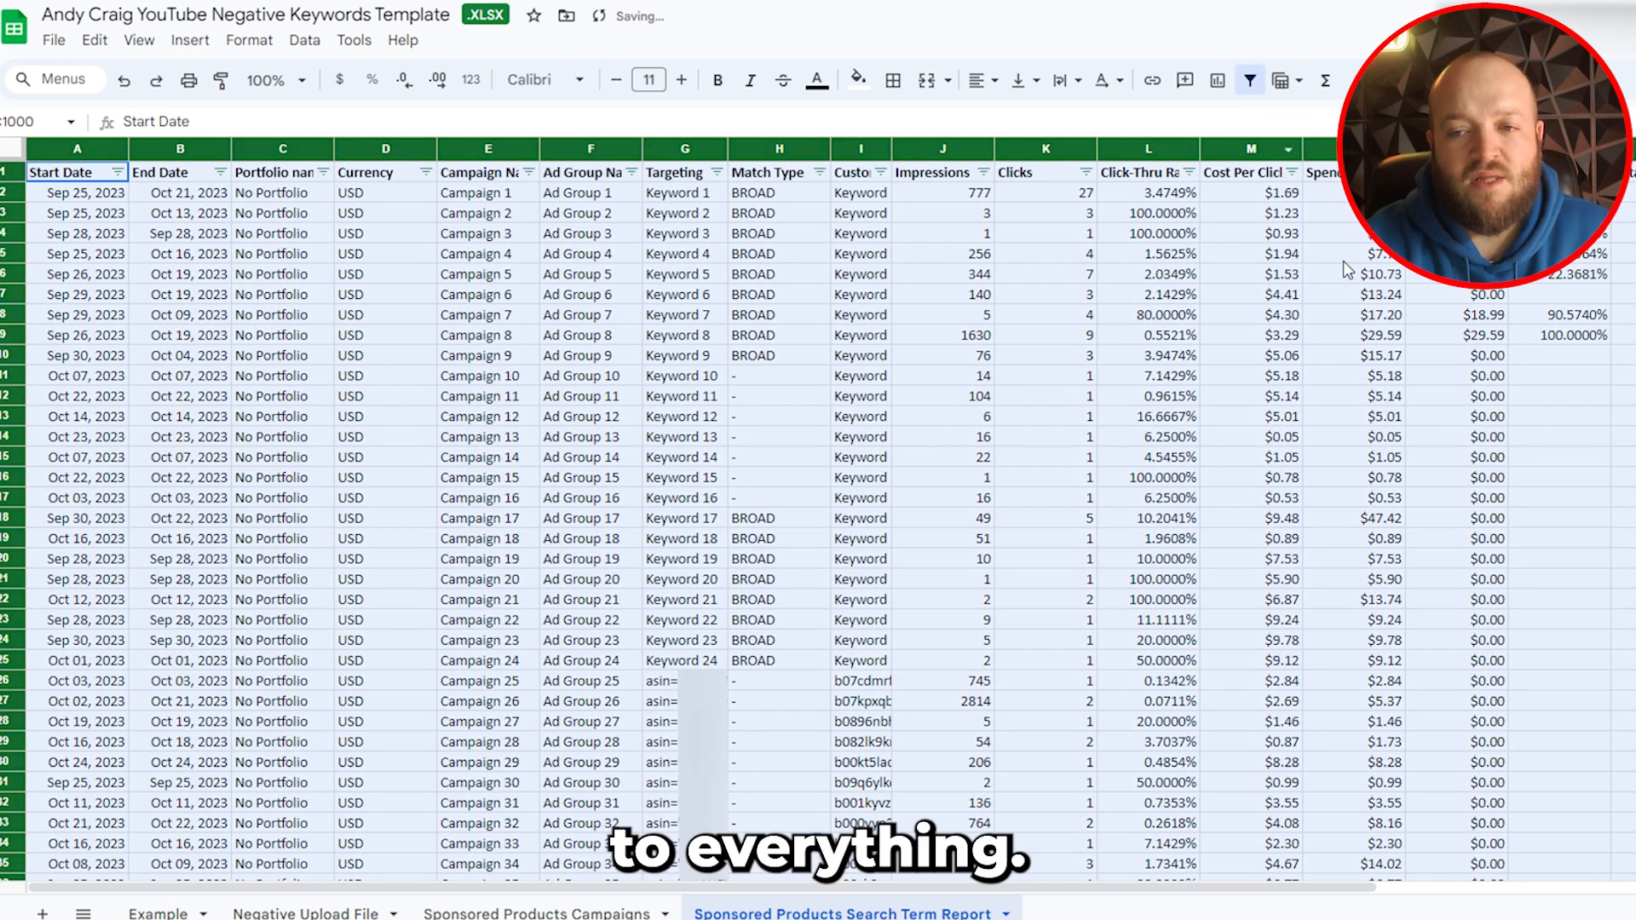
# - Filter the Match Type column to exclude EXACT
pyautogui.click(819, 172)
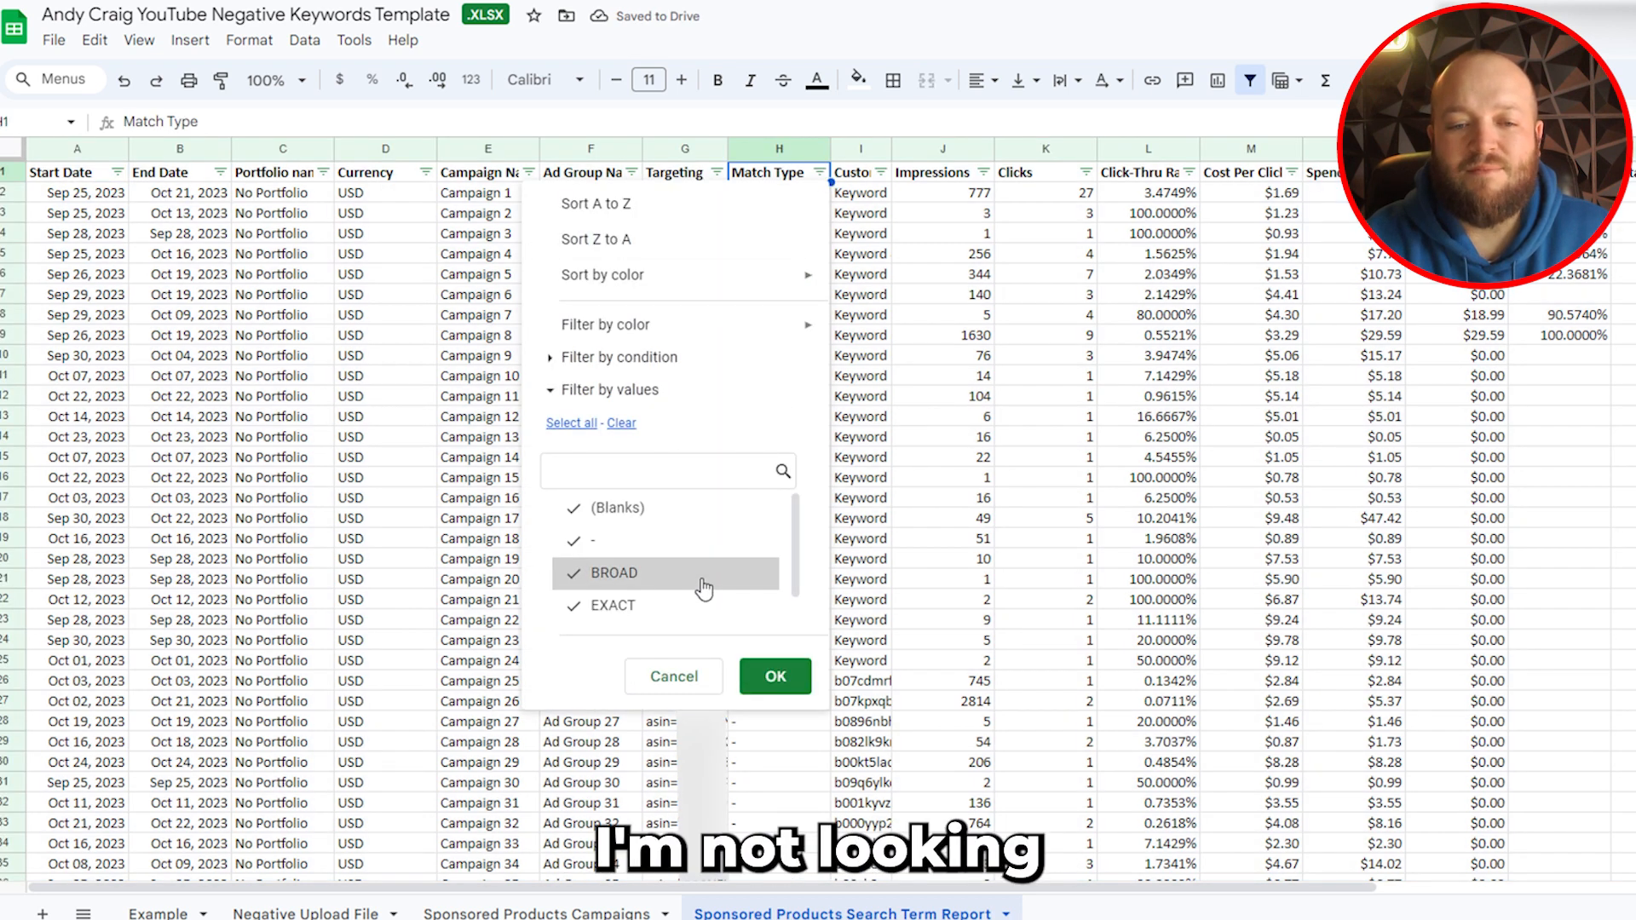
pyautogui.click(702, 612)
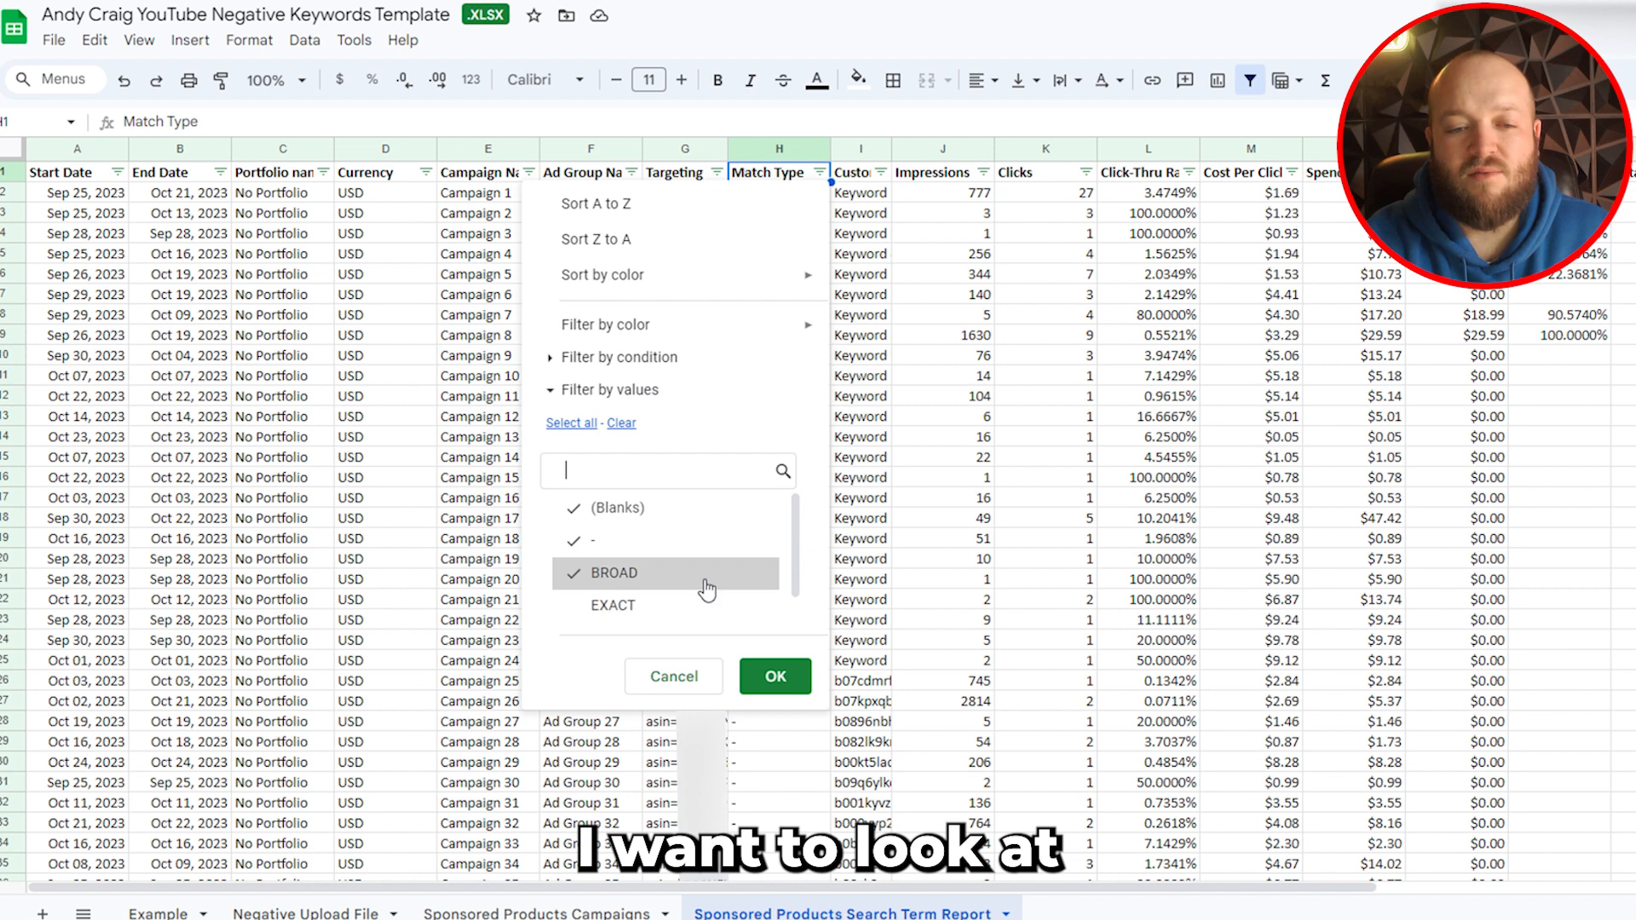
pyautogui.click(702, 510)
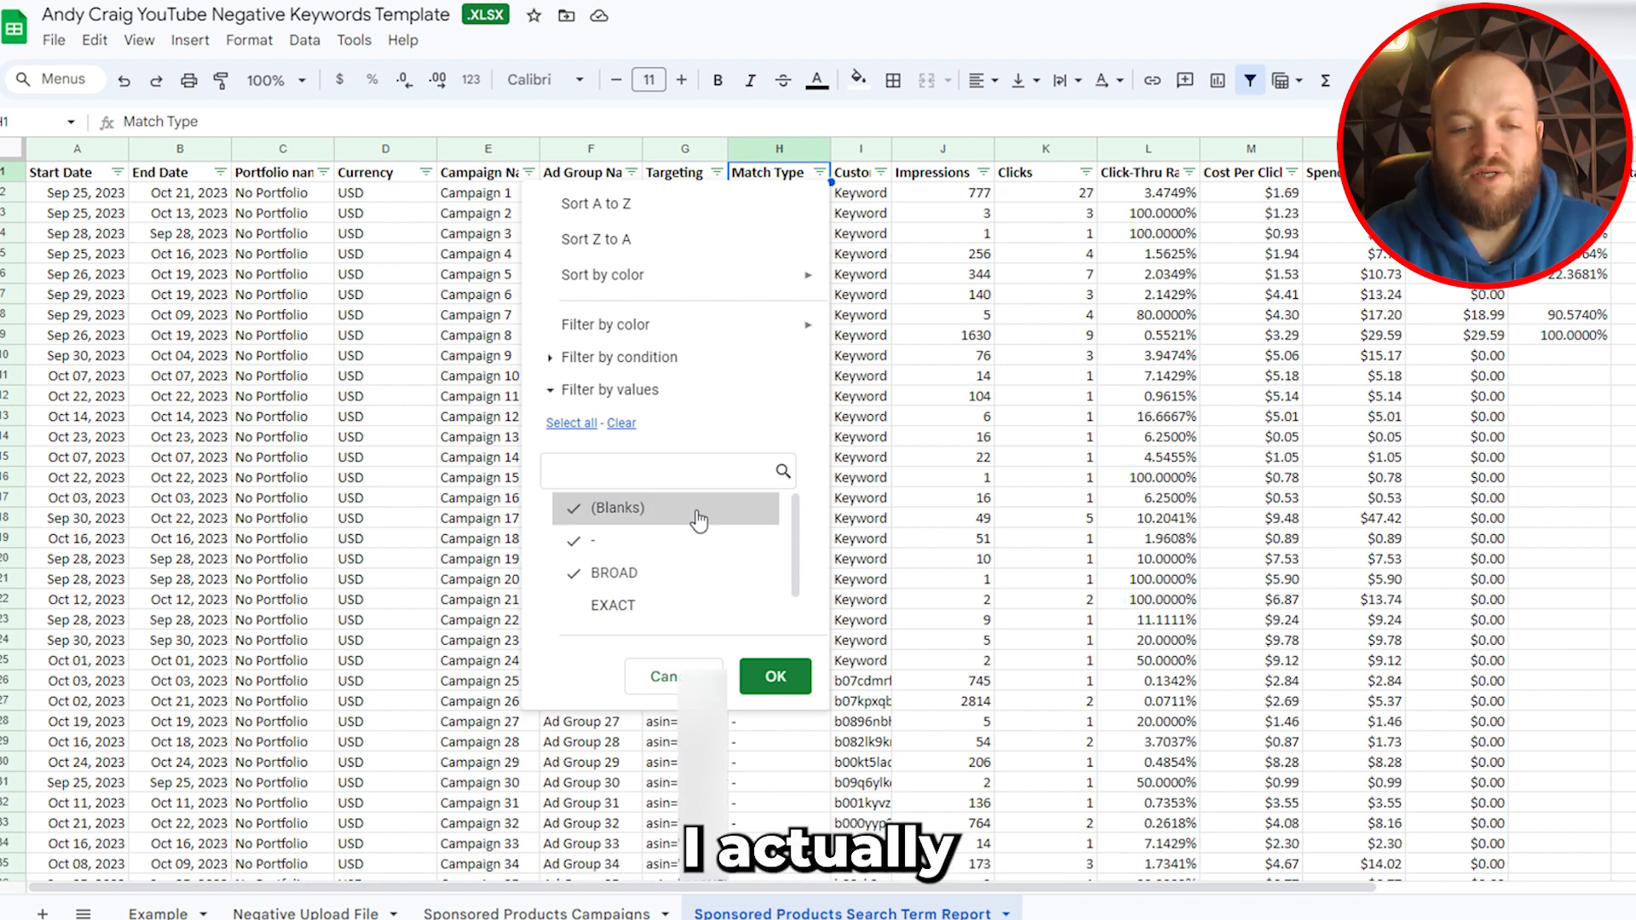
pyautogui.click(776, 676)
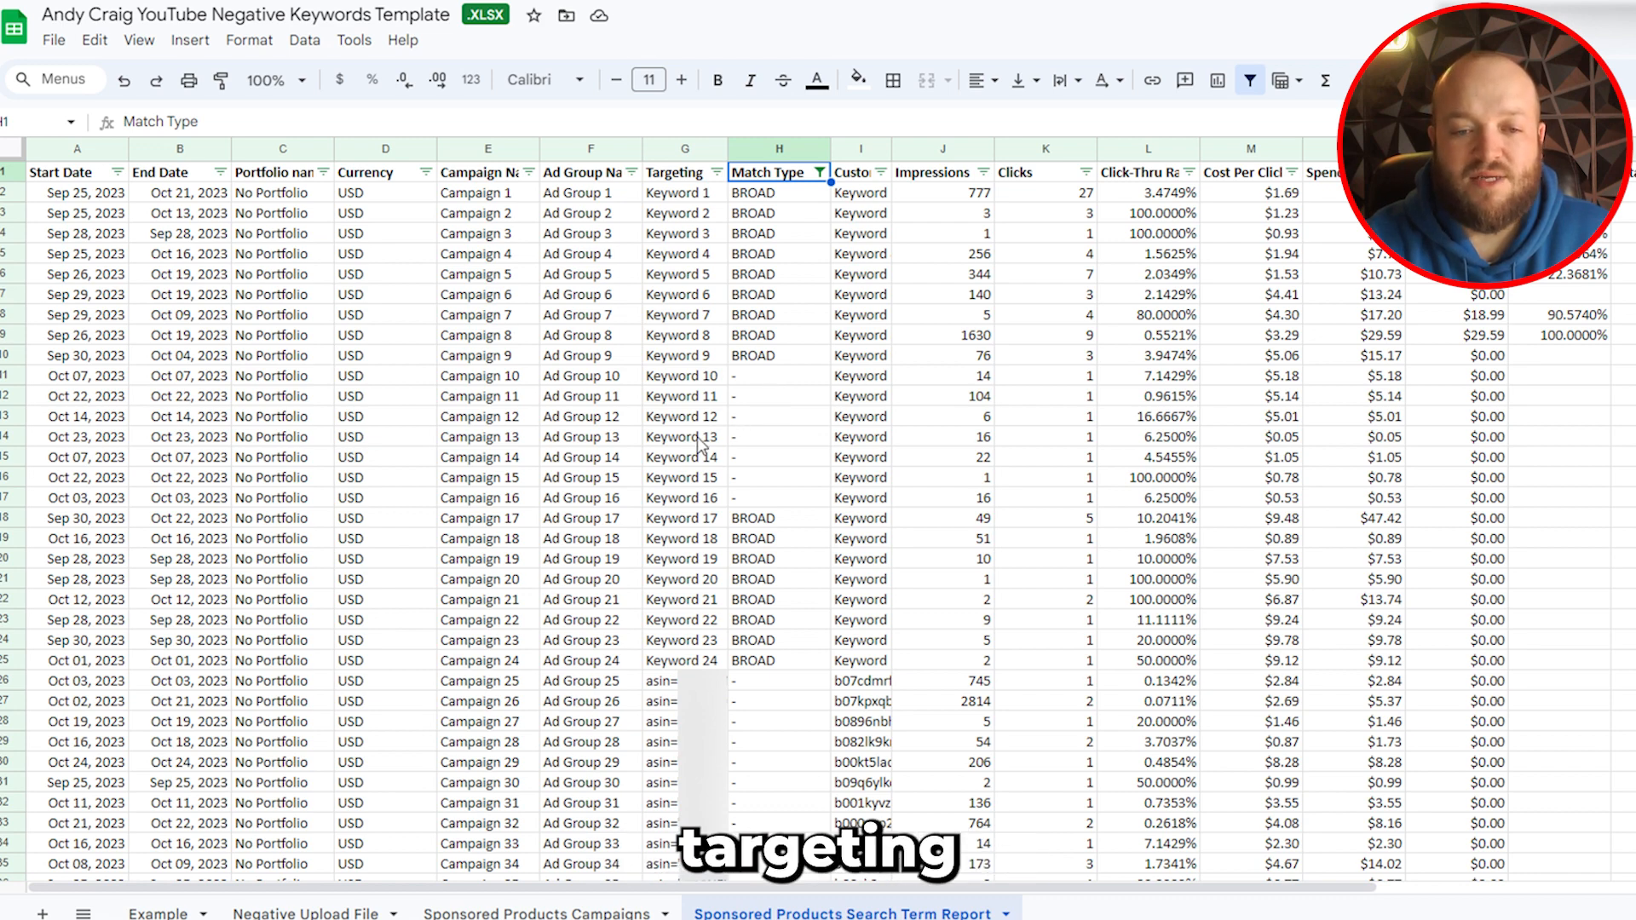
# - Filter the Targeting column to exclude all values containing "asin="
pyautogui.scroll(-6, 698, 441)
pyautogui.scroll(6, 707, 426)
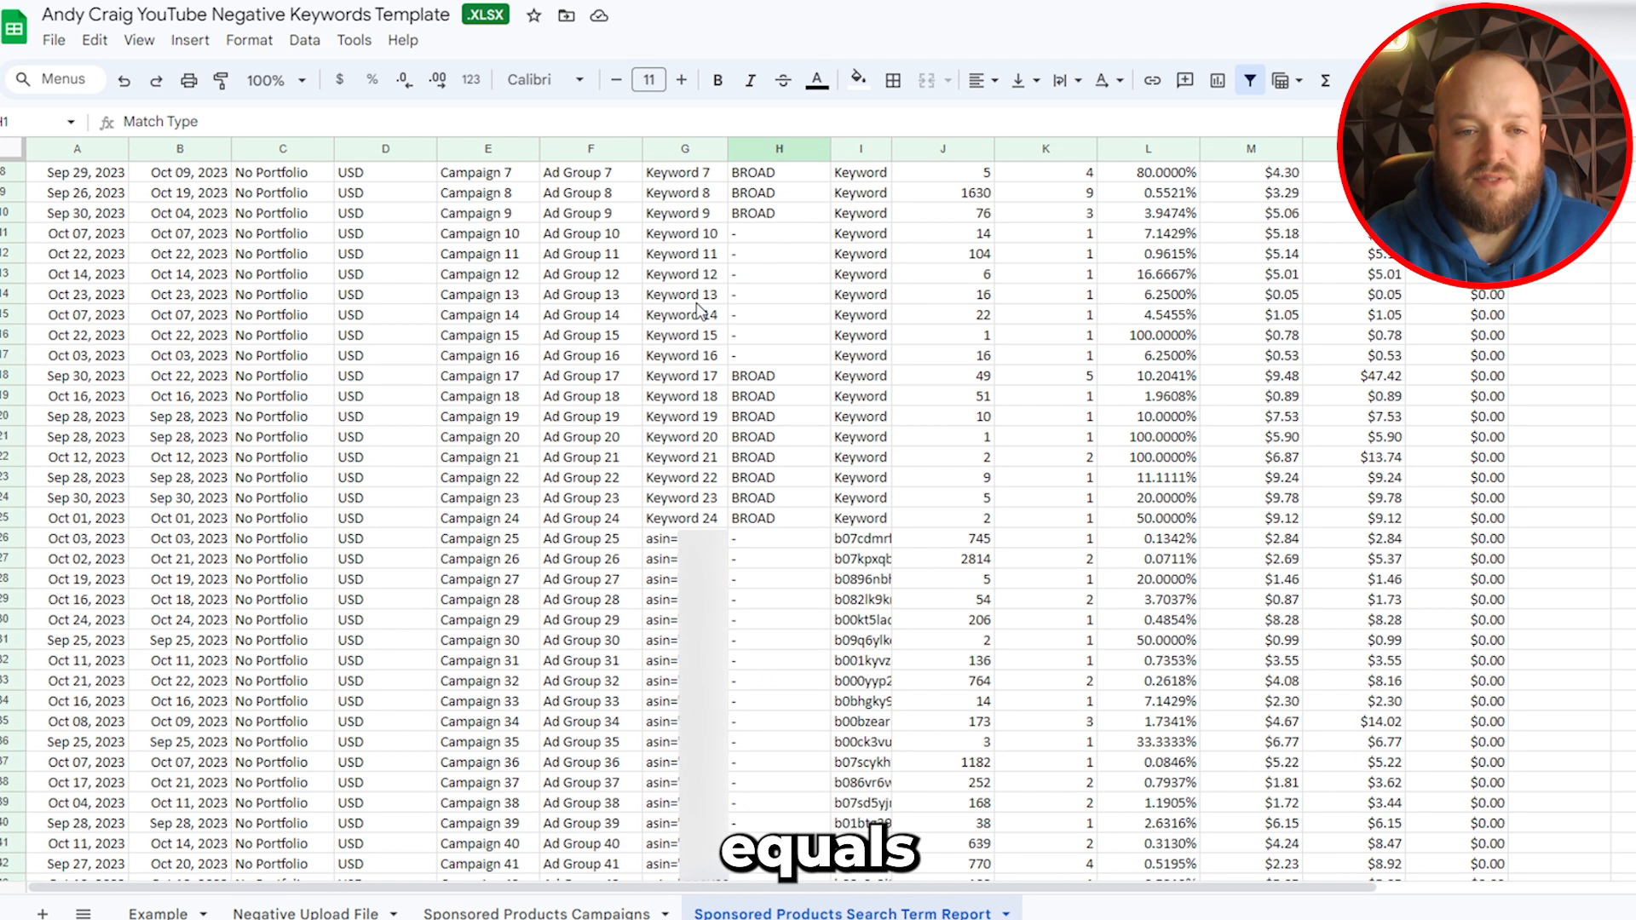
pyautogui.click(716, 172)
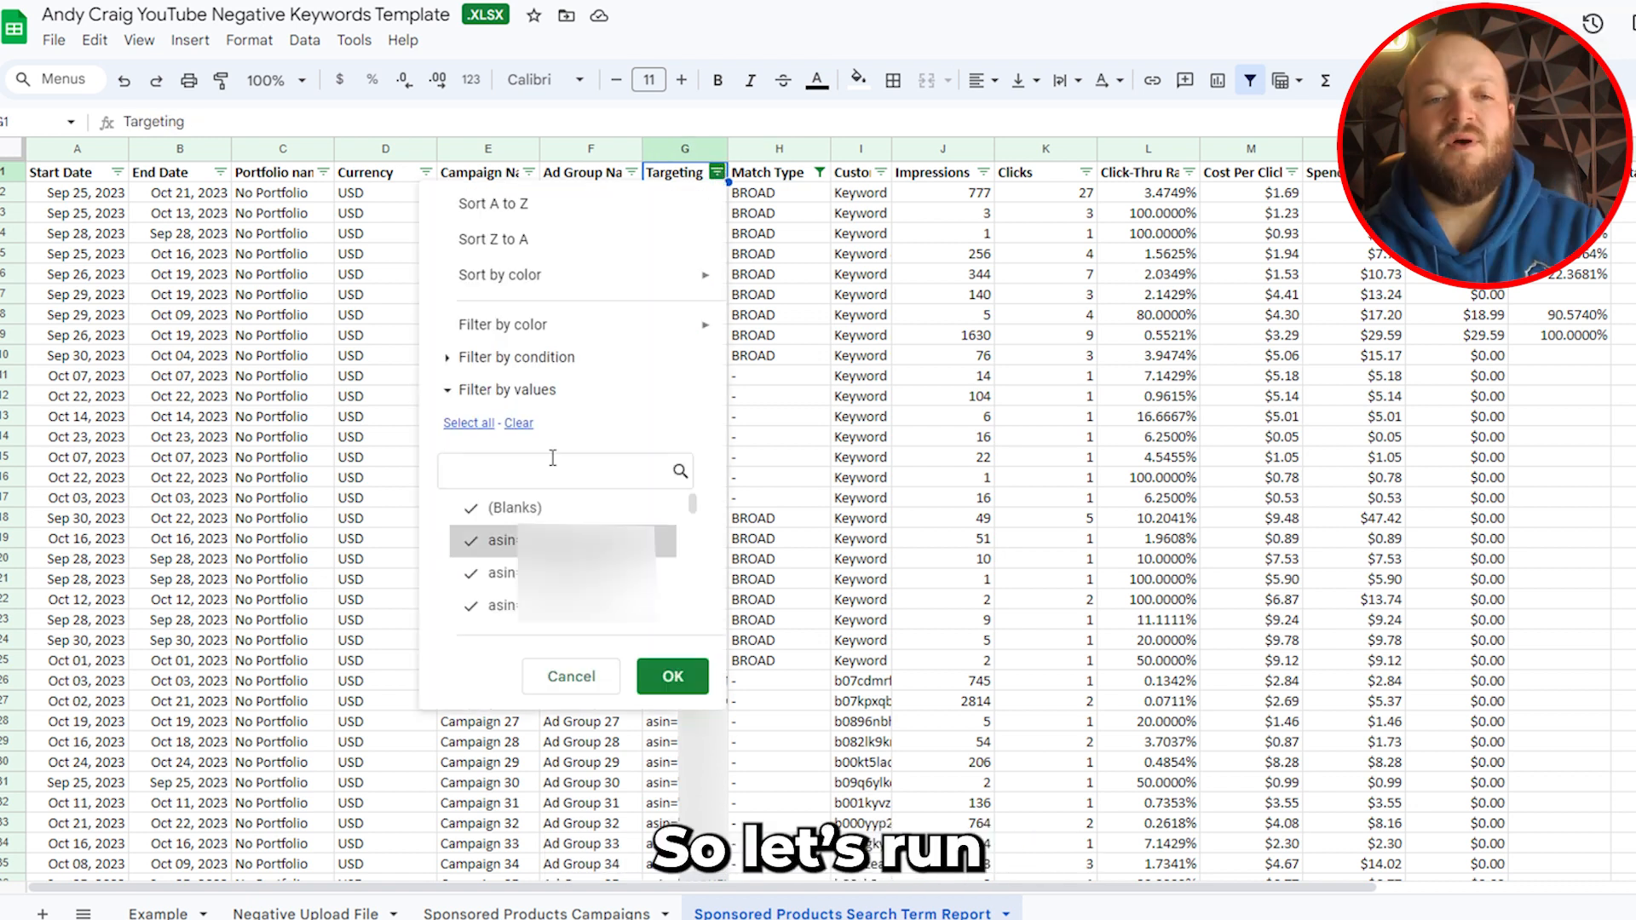
pyautogui.click(552, 460)
pyautogui.write('asin')
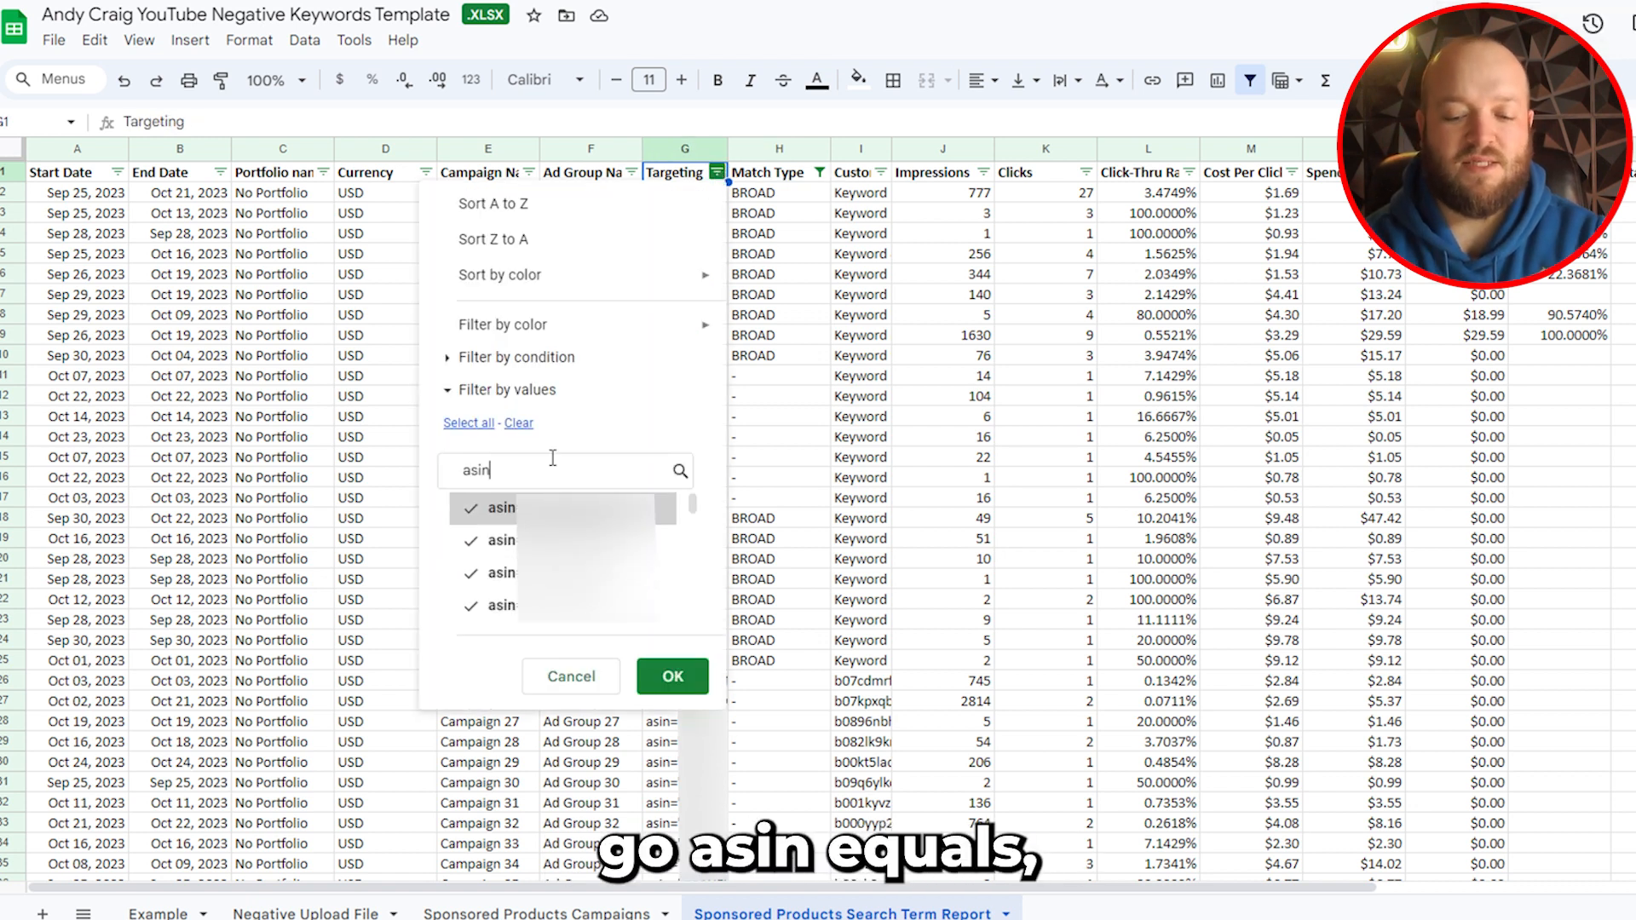
pyautogui.write('=')
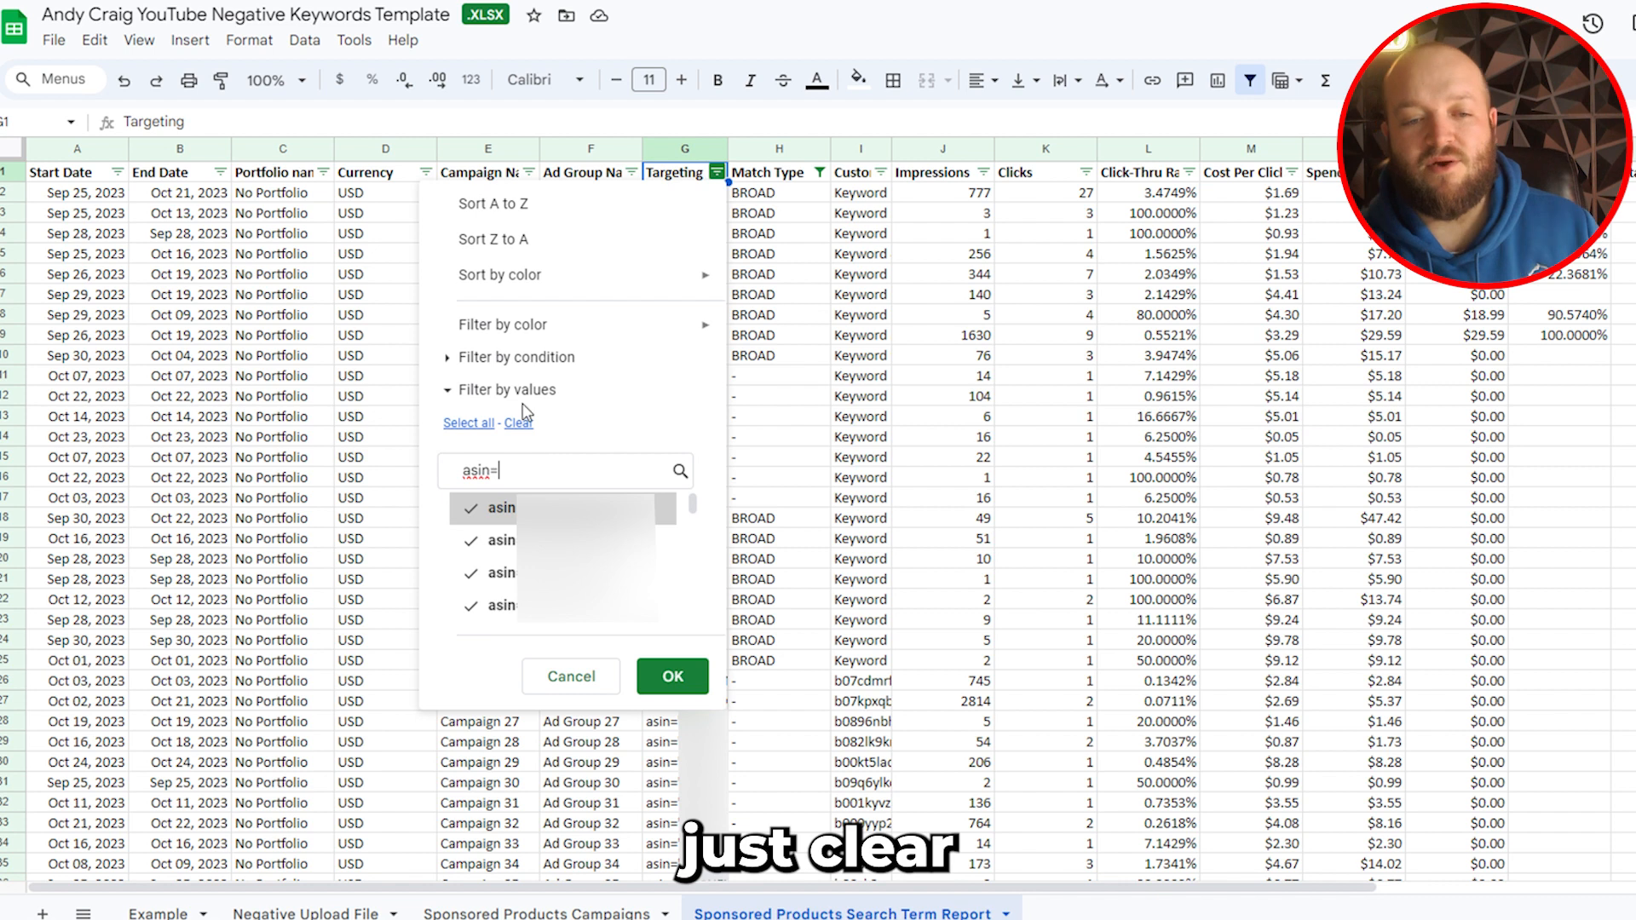
pyautogui.click(518, 423)
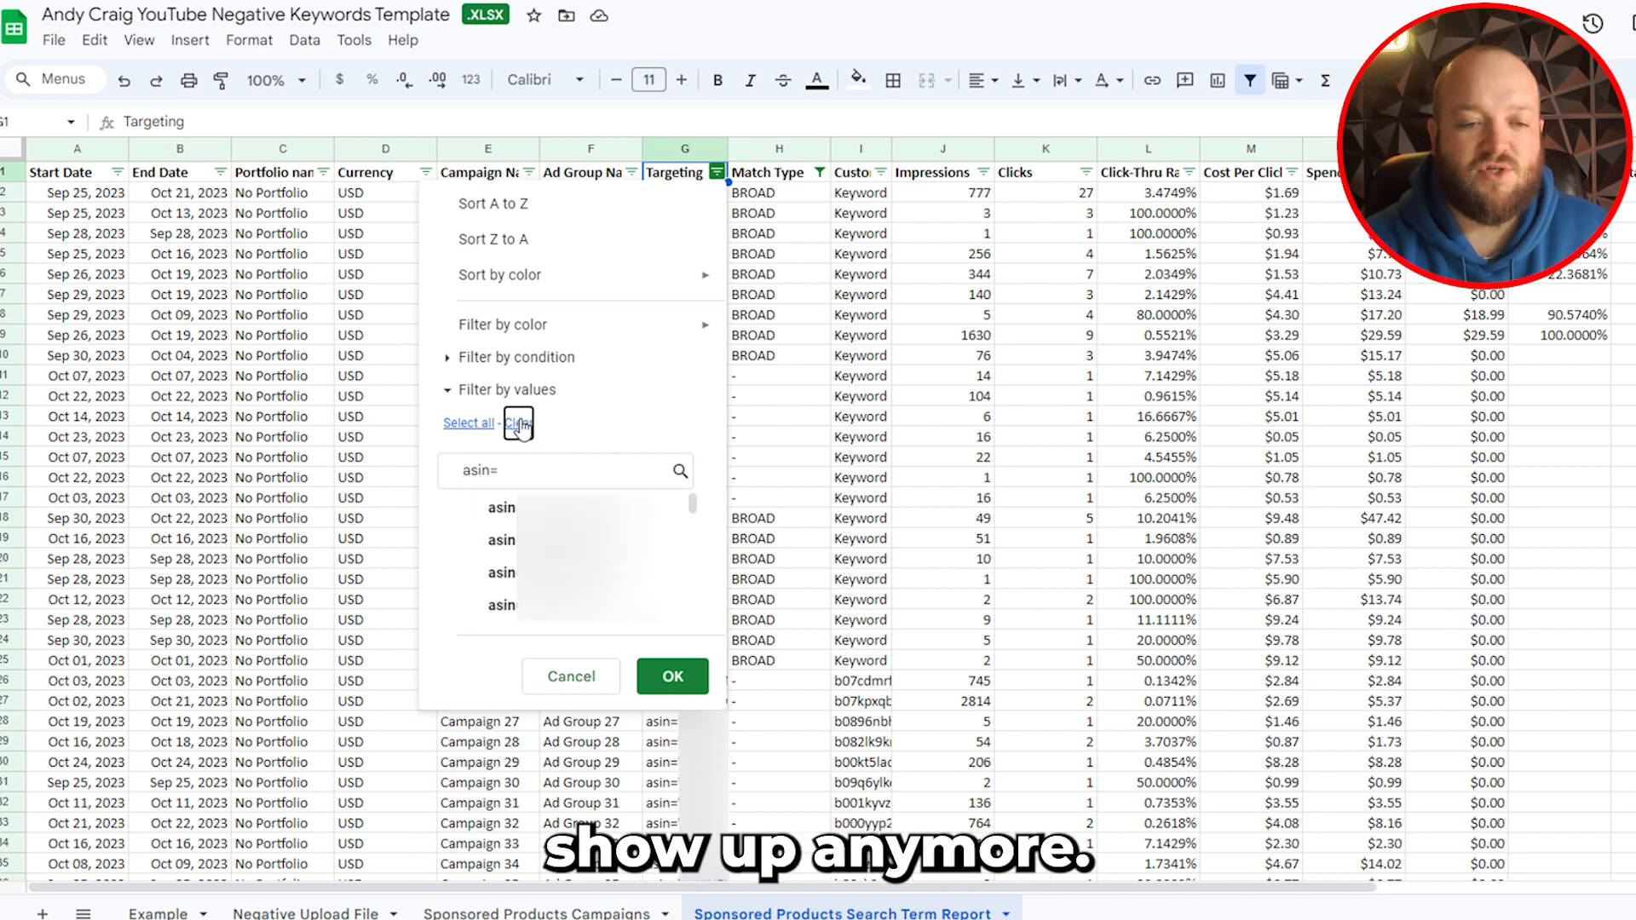
pyautogui.click(670, 681)
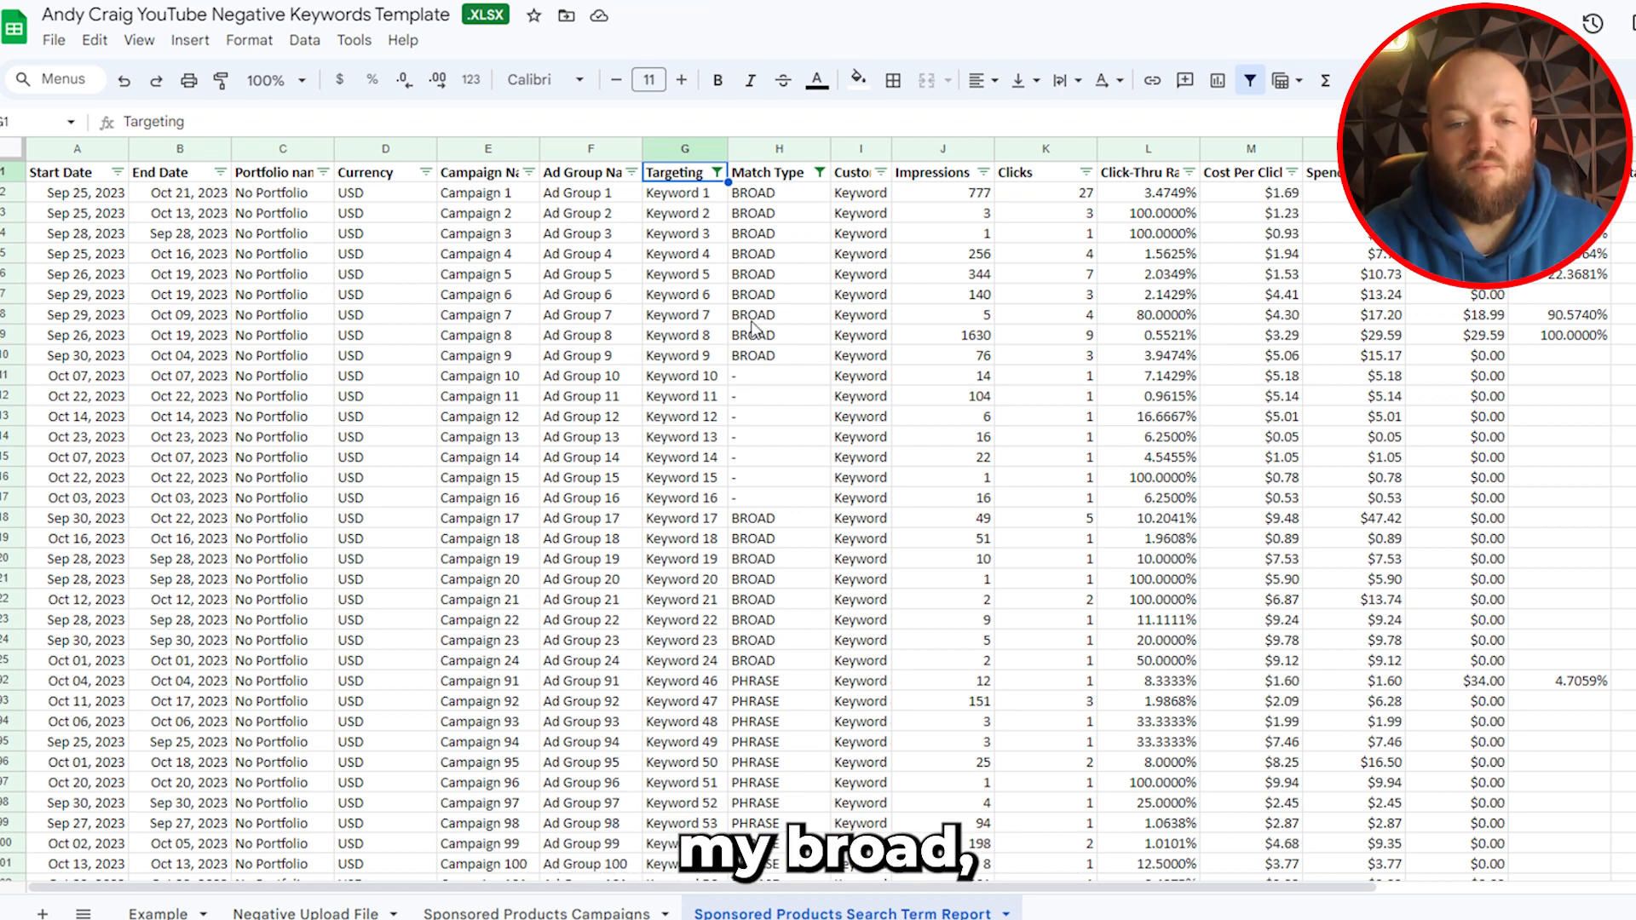
# - Review the filtered search term rows, examining their keywords in the Targeting column and their match types
pyautogui.scroll(-5, 779, 468)
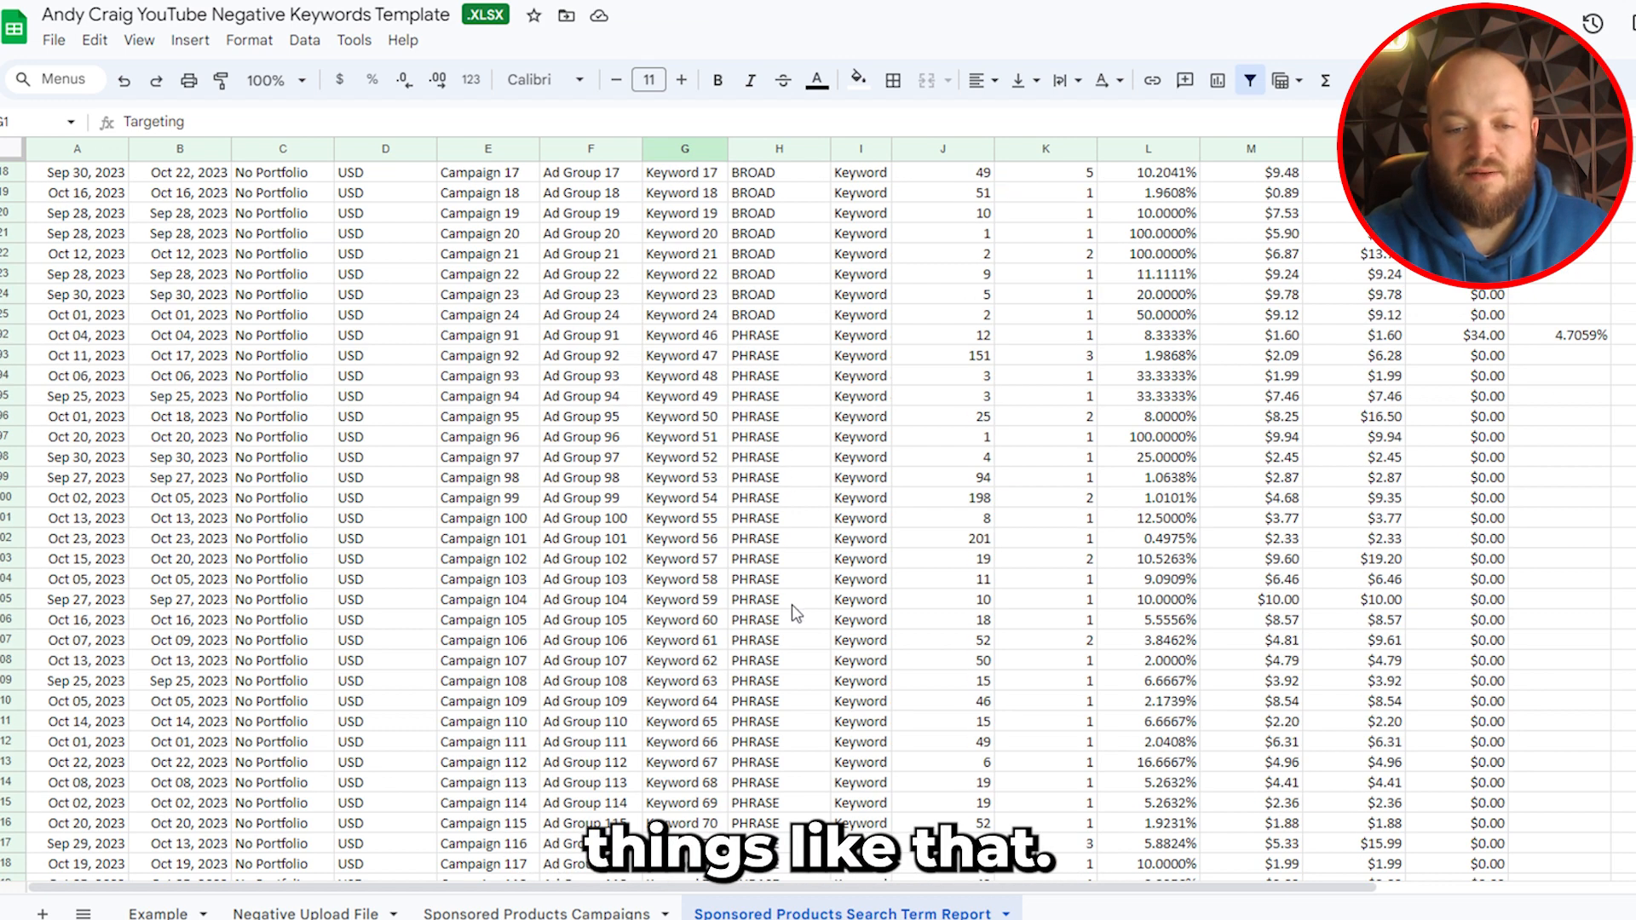
pyautogui.scroll(5, 791, 605)
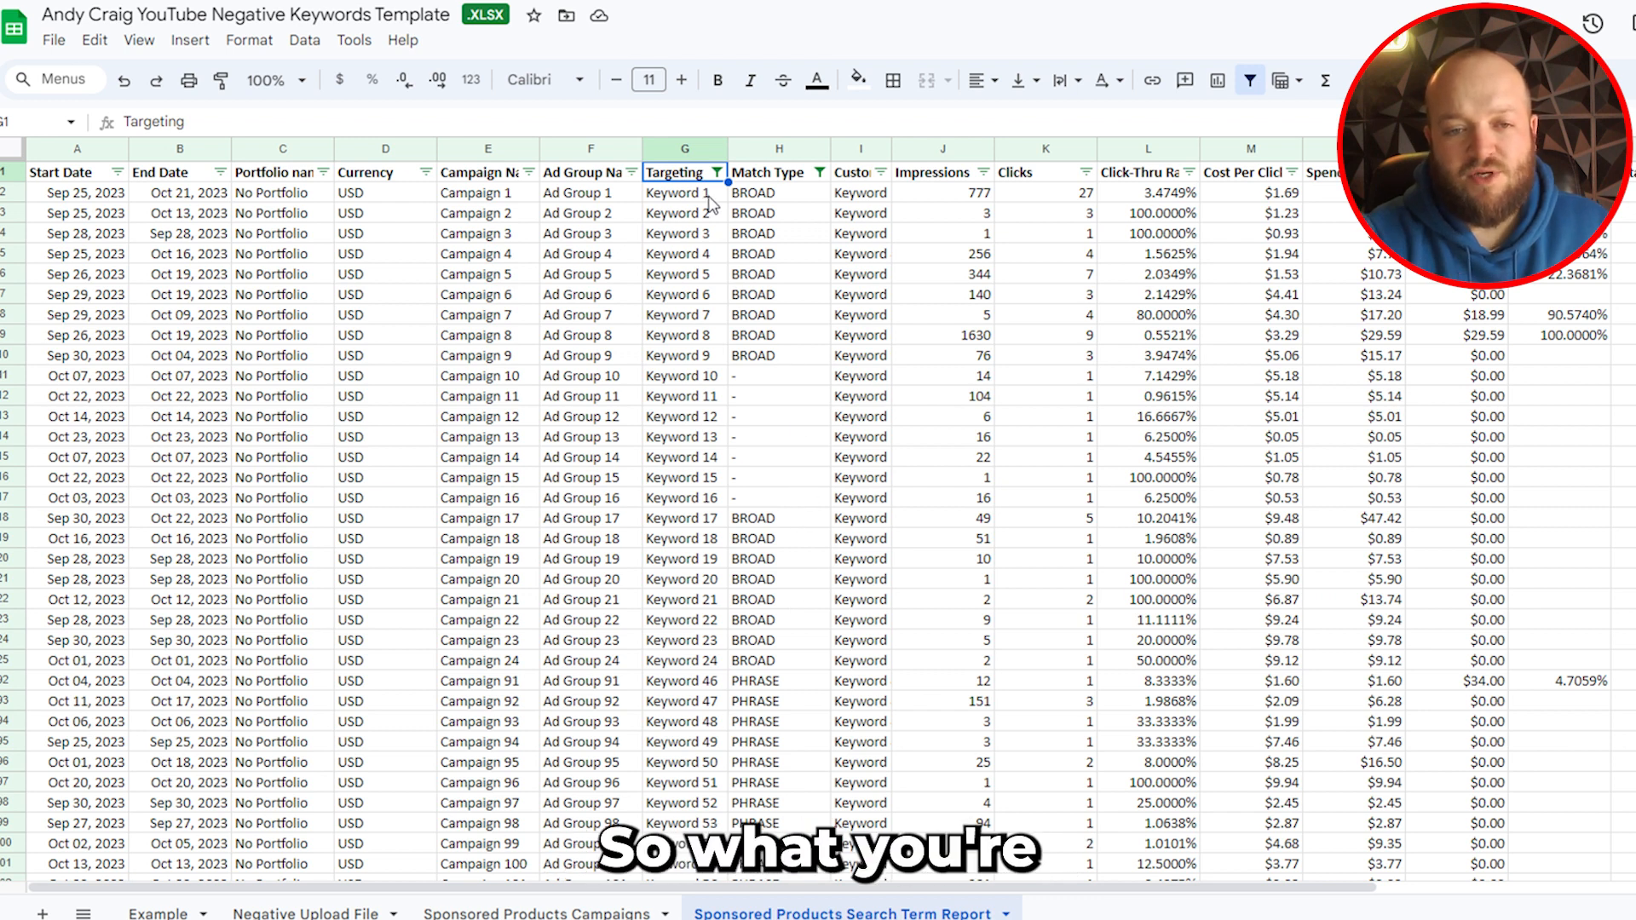
pyautogui.moveTo(709, 201); pyautogui.dragTo(714, 539)
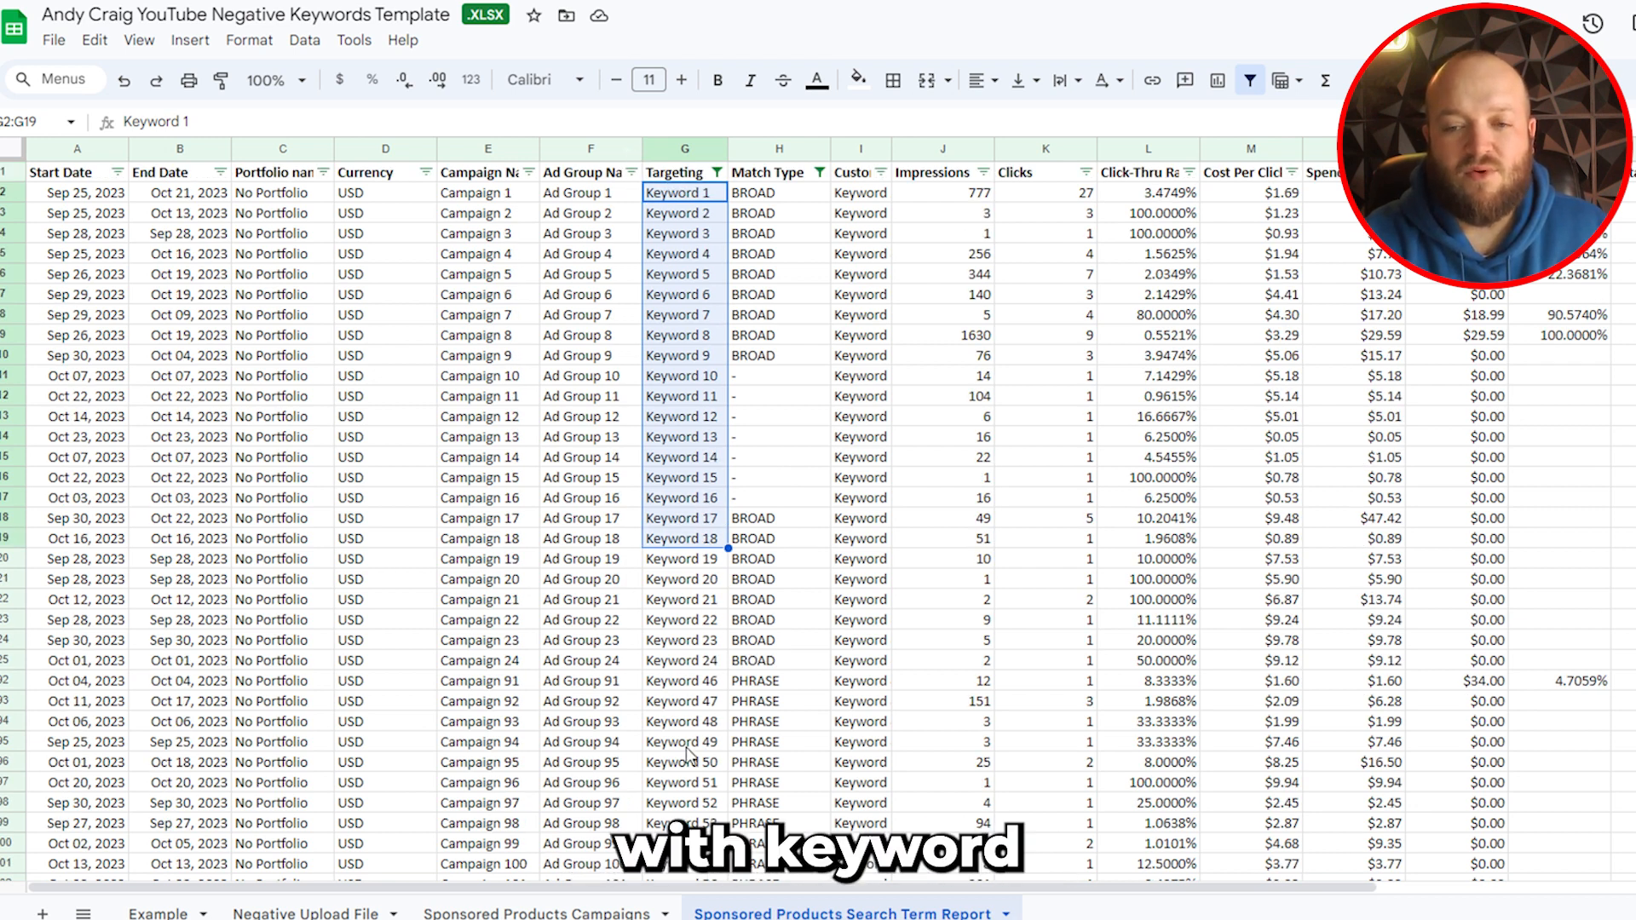
pyautogui.moveTo(682, 894); pyautogui.dragTo(875, 887)
pyautogui.scroll(-20, 791, 559)
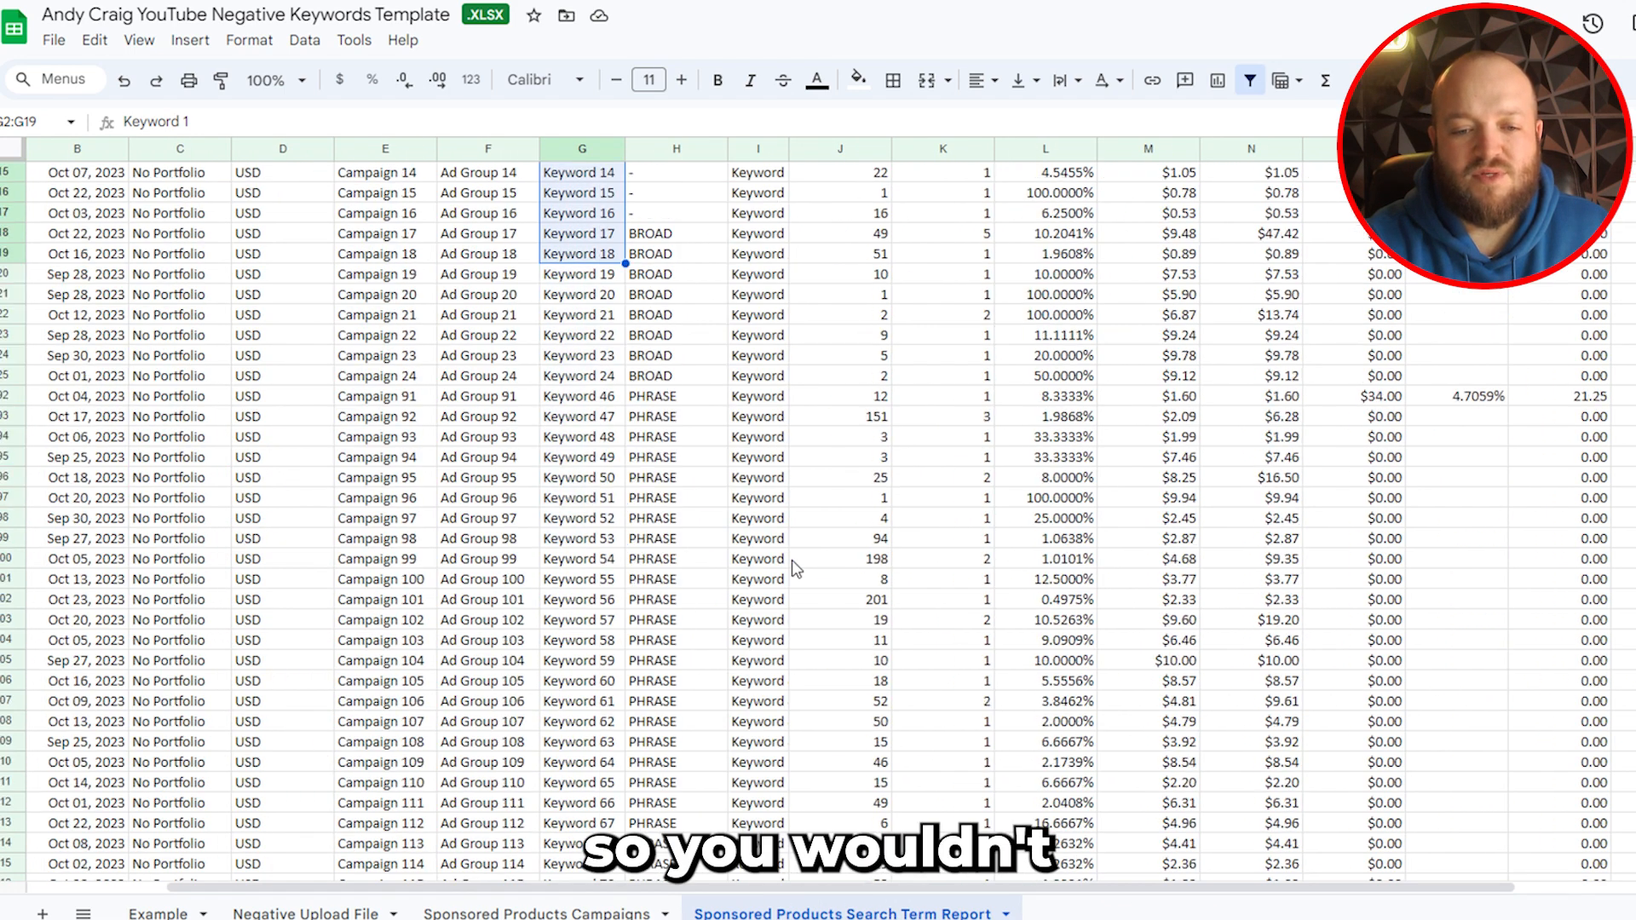
pyautogui.scroll(20, 791, 559)
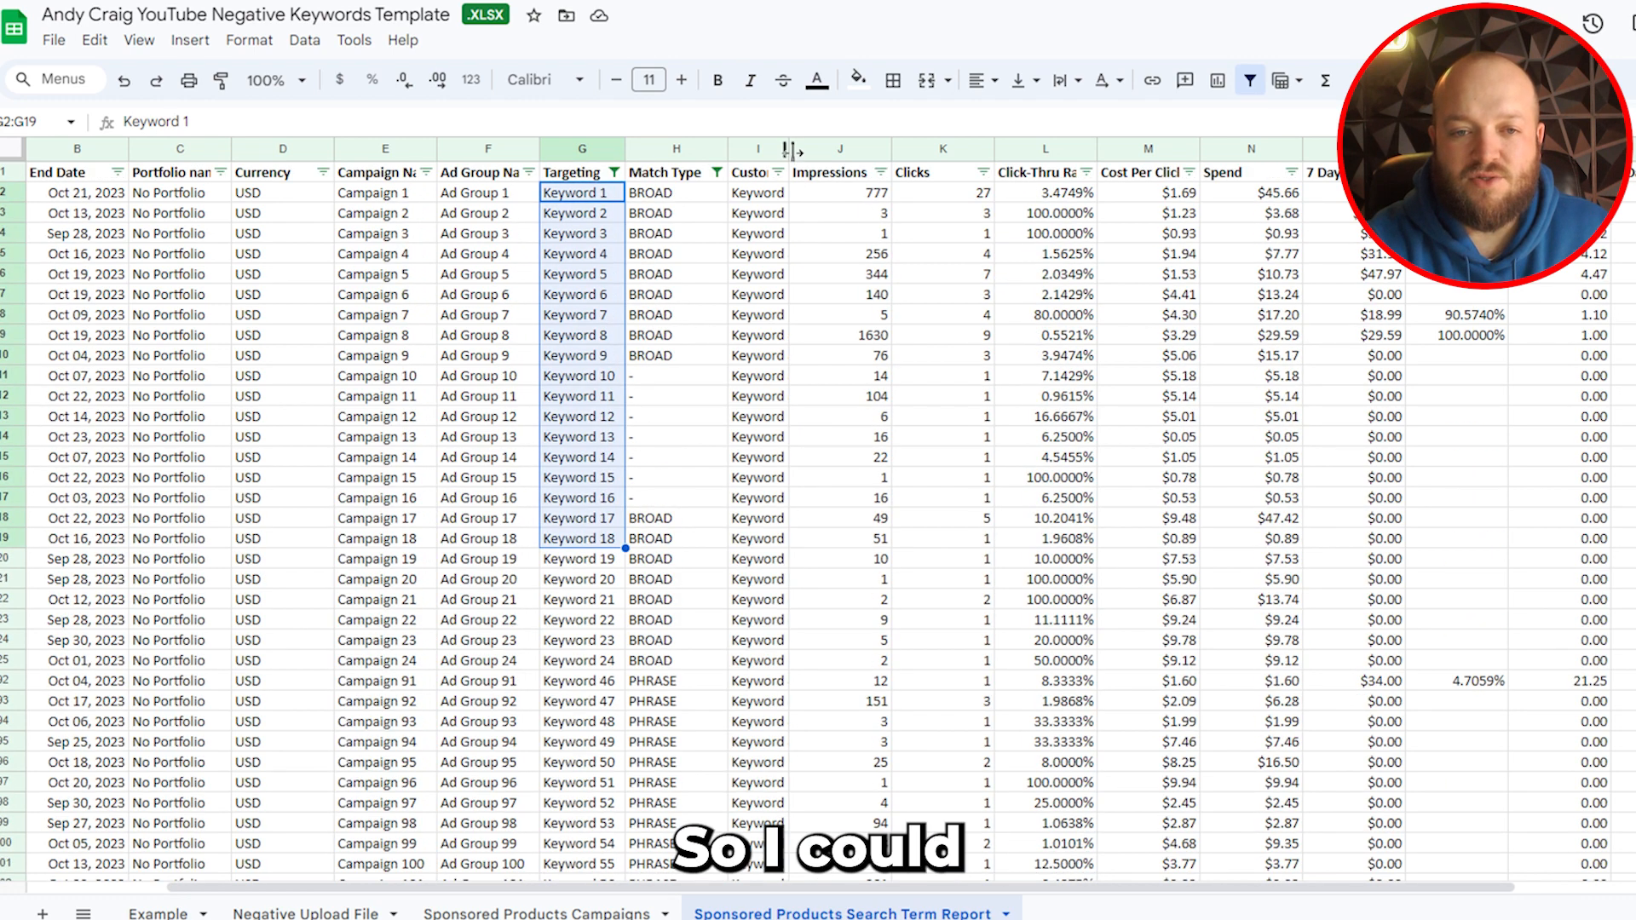
# - Widen the Customer Search Term column to show its full text and compare the first row's targeting keyword with its search term
pyautogui.moveTo(993, 161); pyautogui.dragTo(981, 161)
pyautogui.moveTo(948, 179); pyautogui.dragTo(939, 175)
pyautogui.click(816, 211)
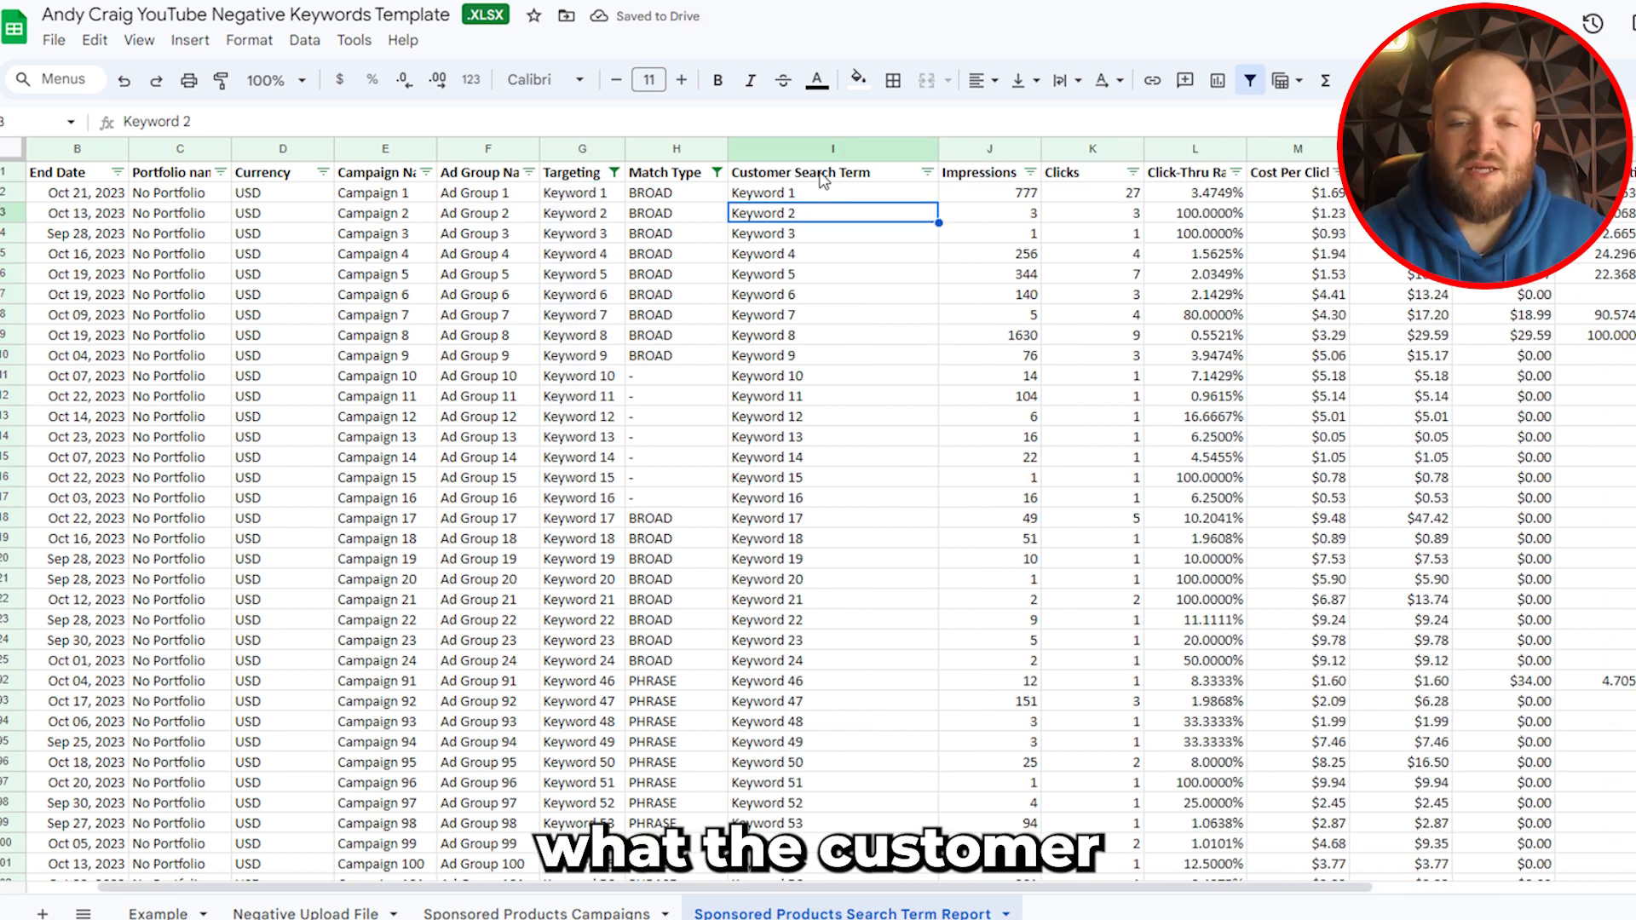
pyautogui.click(570, 193)
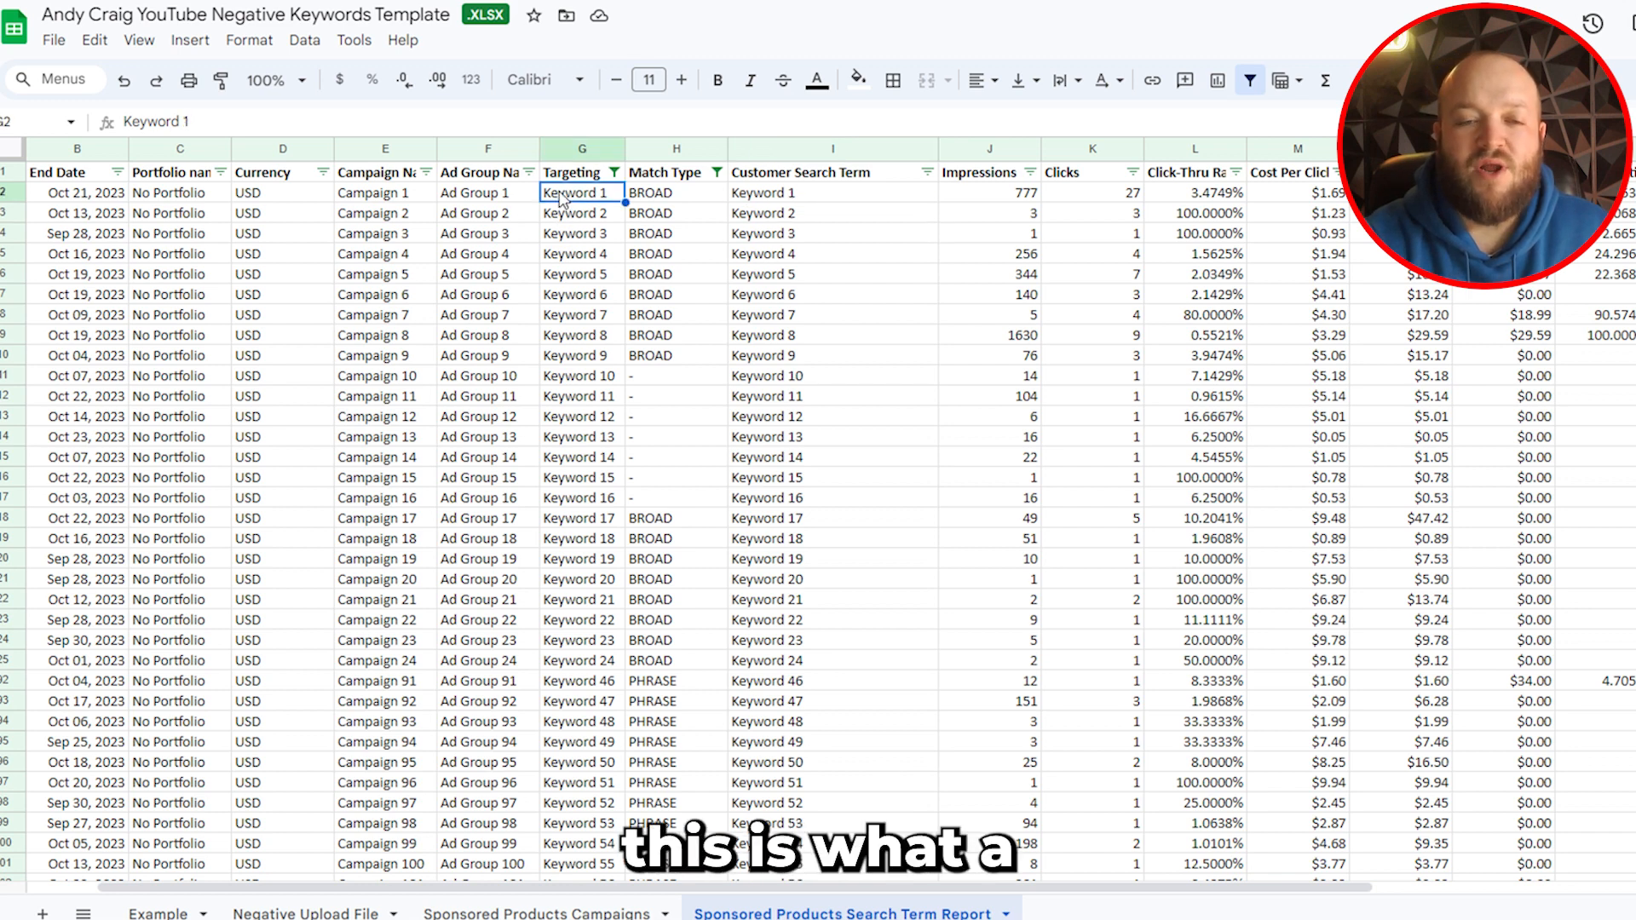
pyautogui.click(813, 193)
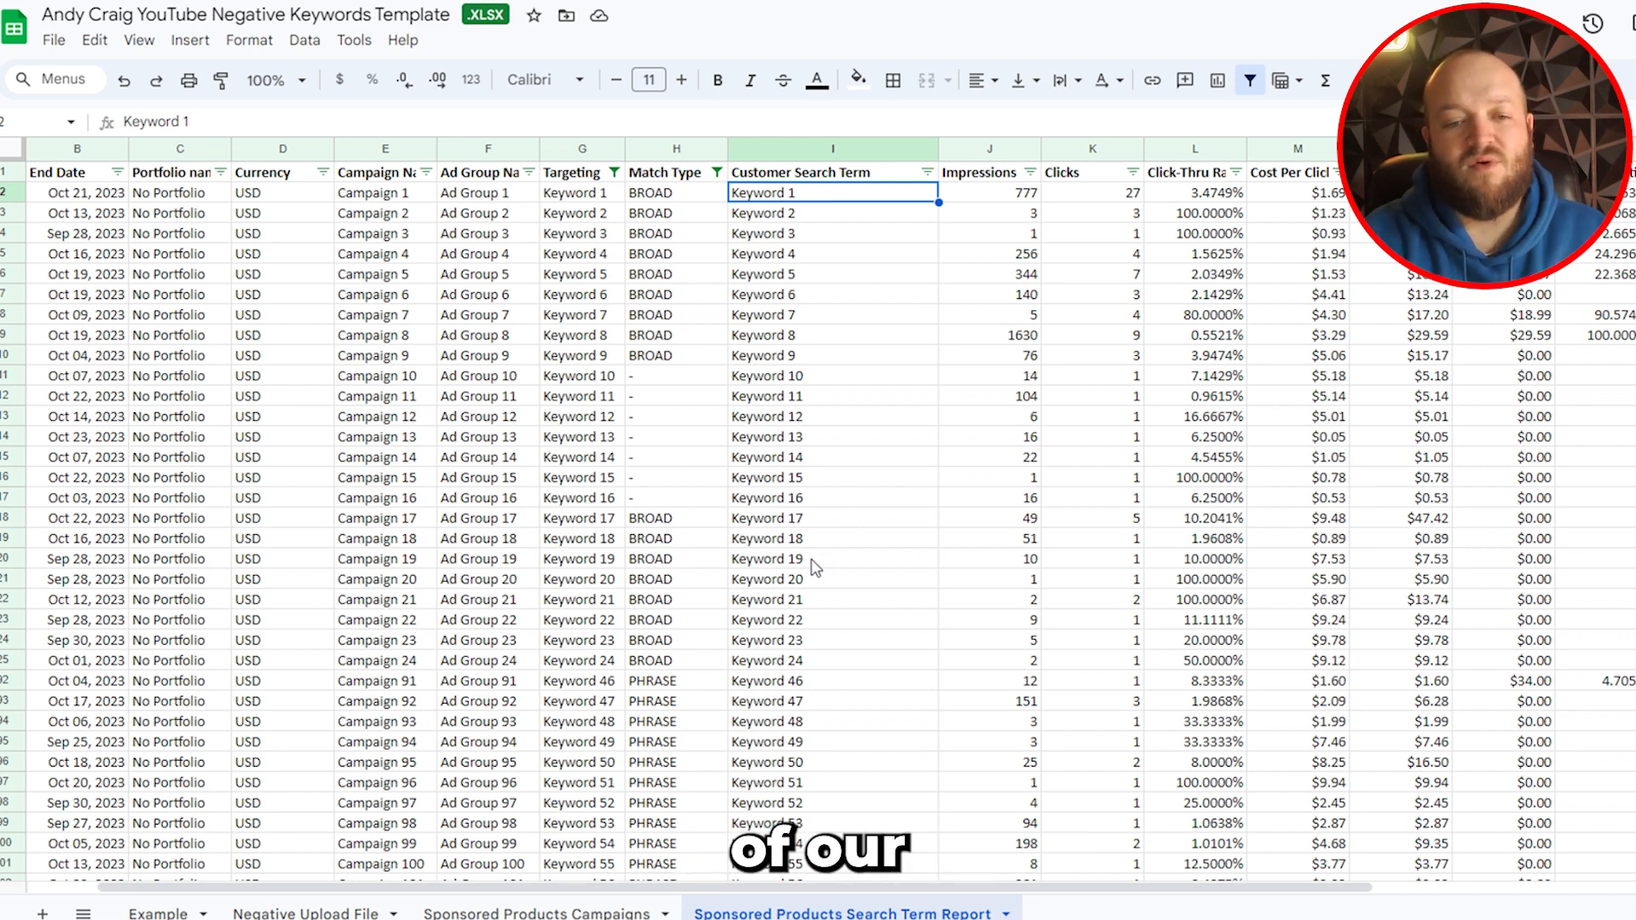
# - Sort the search term report by Spend from highest to lowest
pyautogui.scroll(-7, 794, 535)
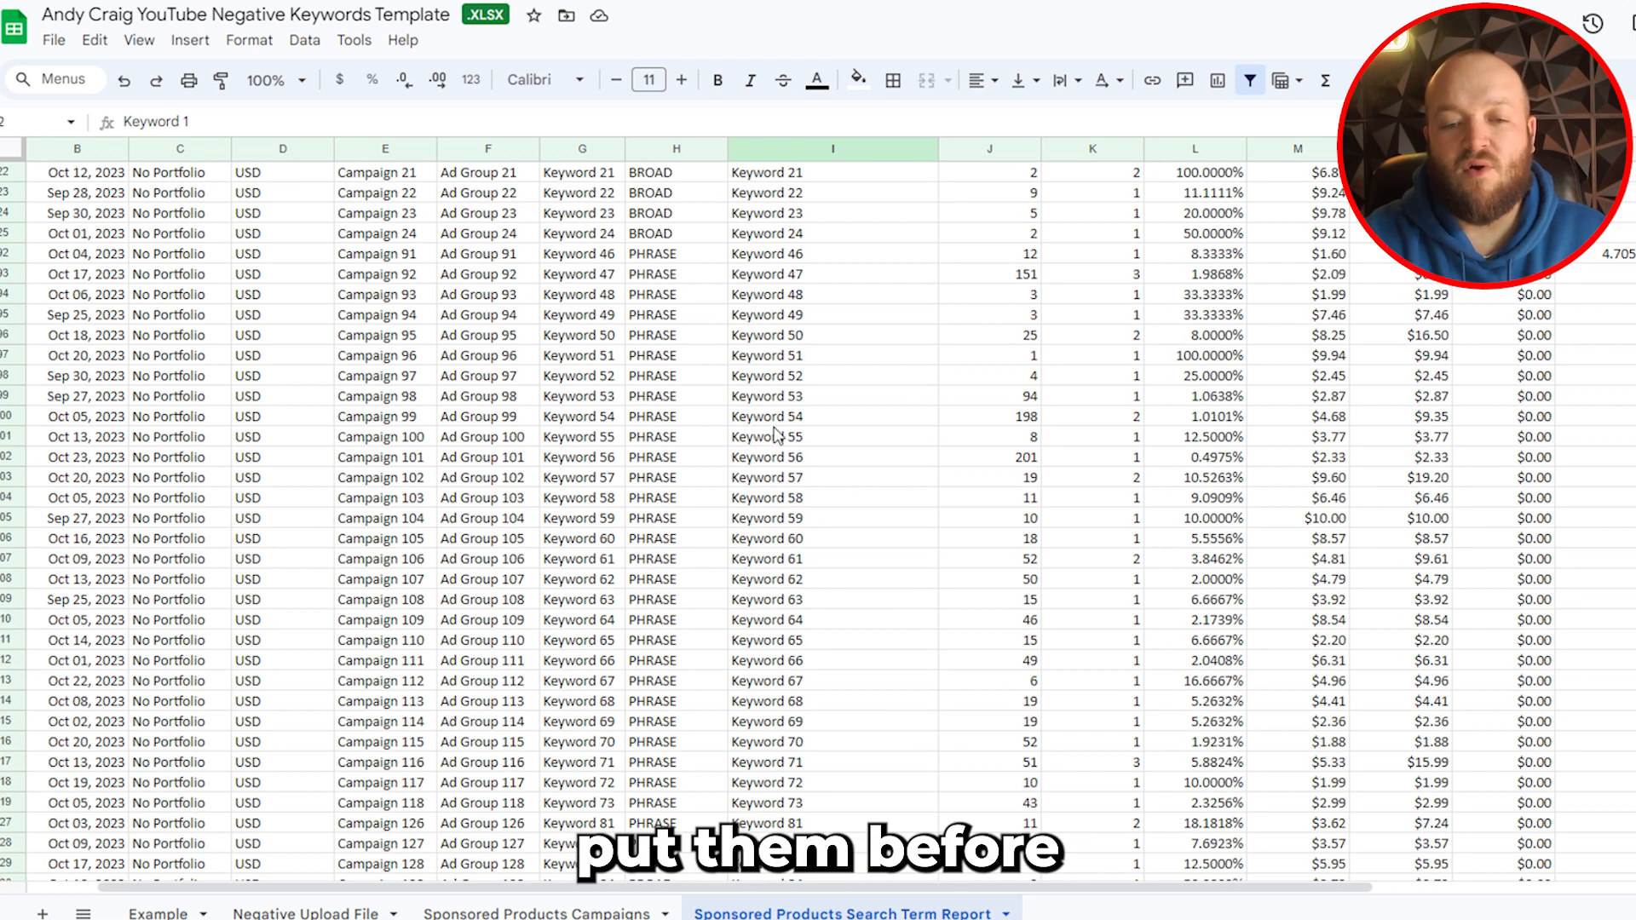
pyautogui.scroll(5, 814, 435)
pyautogui.scroll(3, 818, 436)
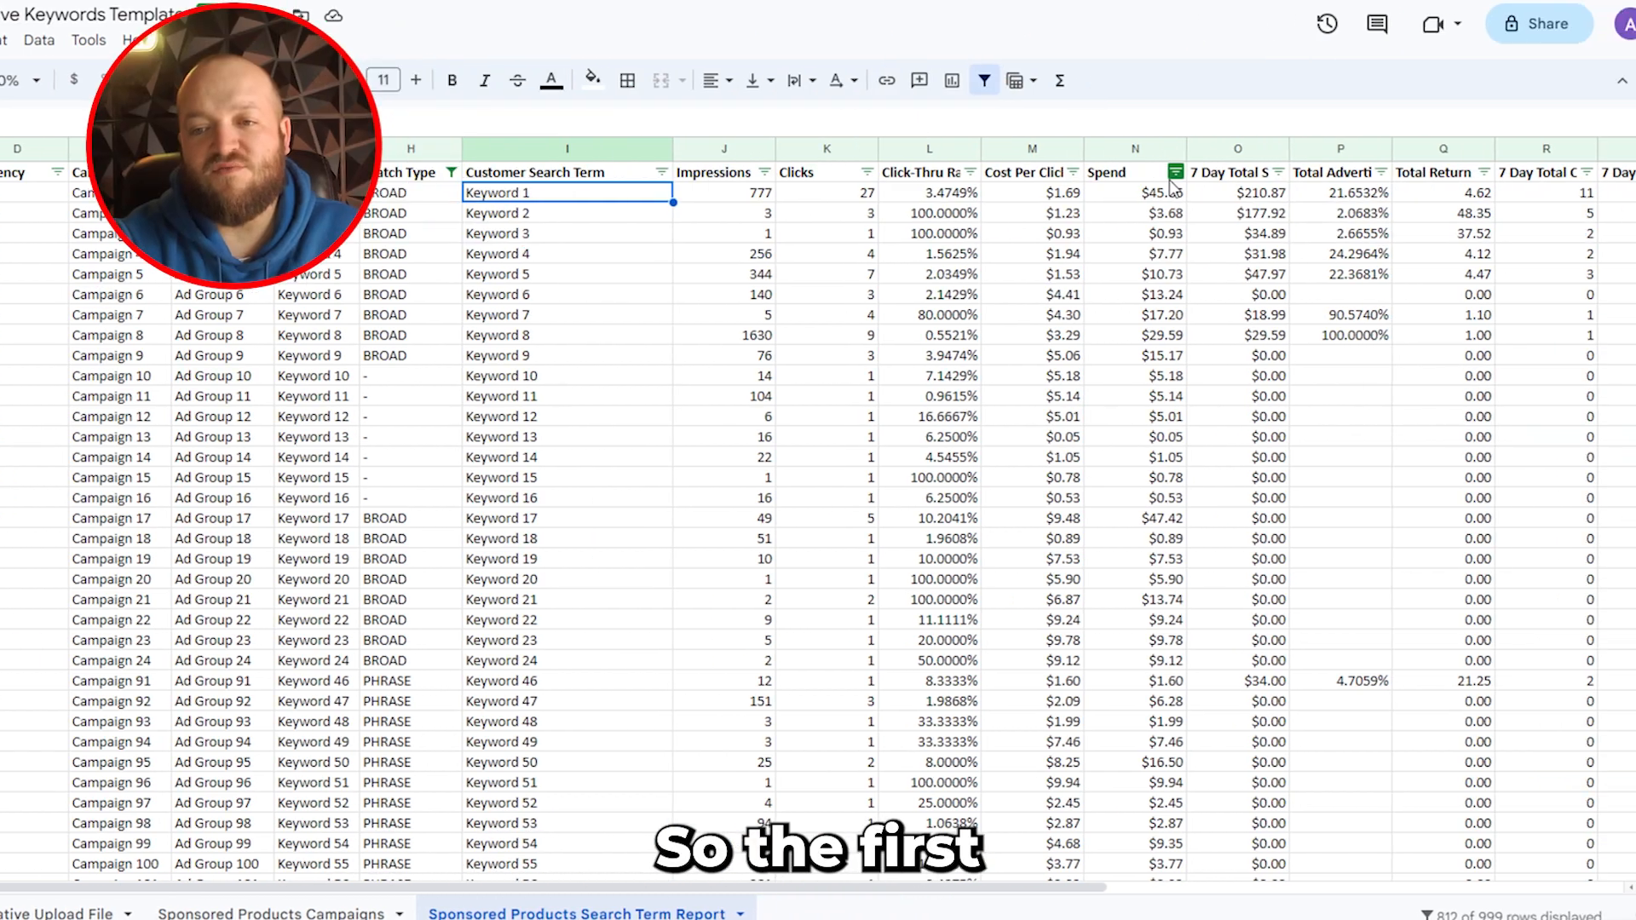
pyautogui.click(1440, 172)
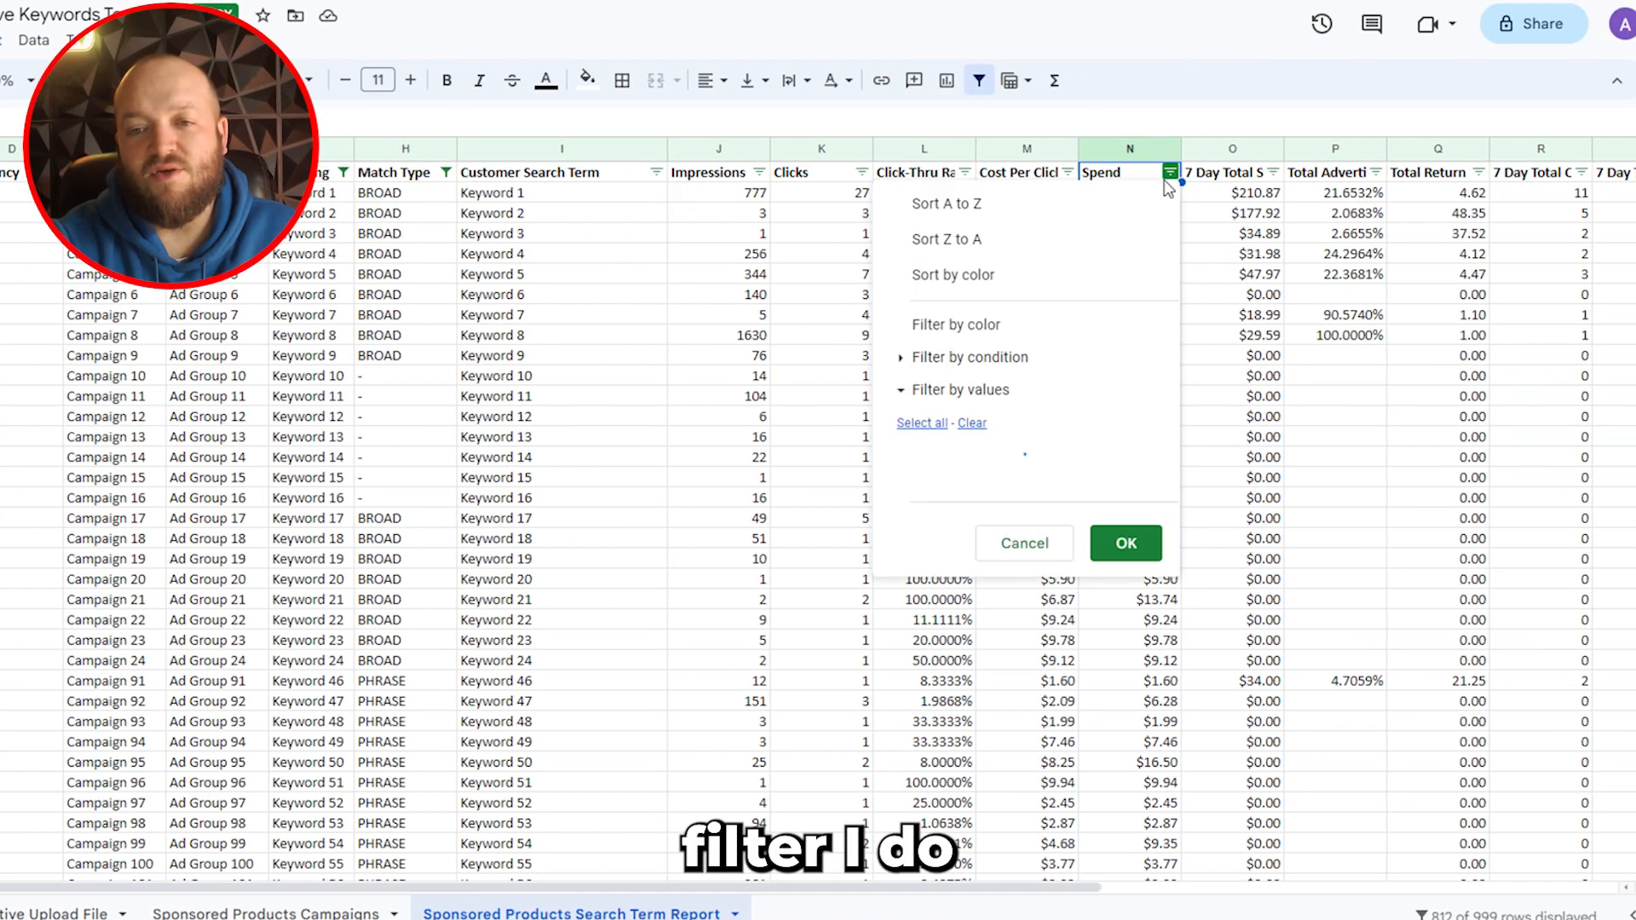
pyautogui.click(987, 247)
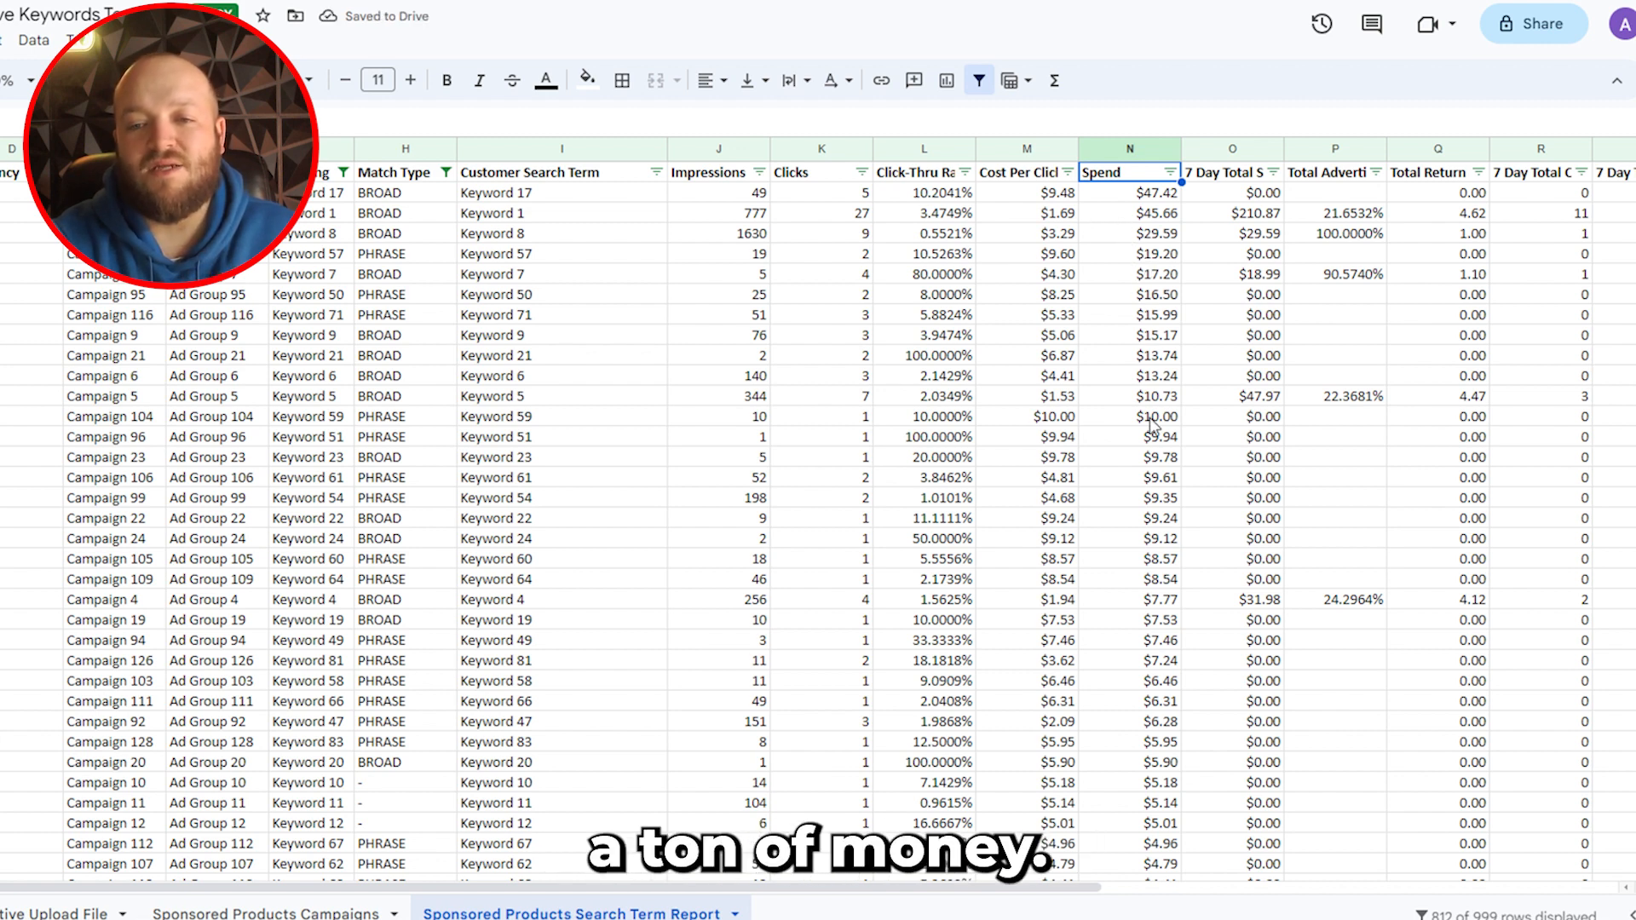
# - Filter the Total Advertising Cost of Sales column to values greater than .5
pyautogui.click(1376, 173)
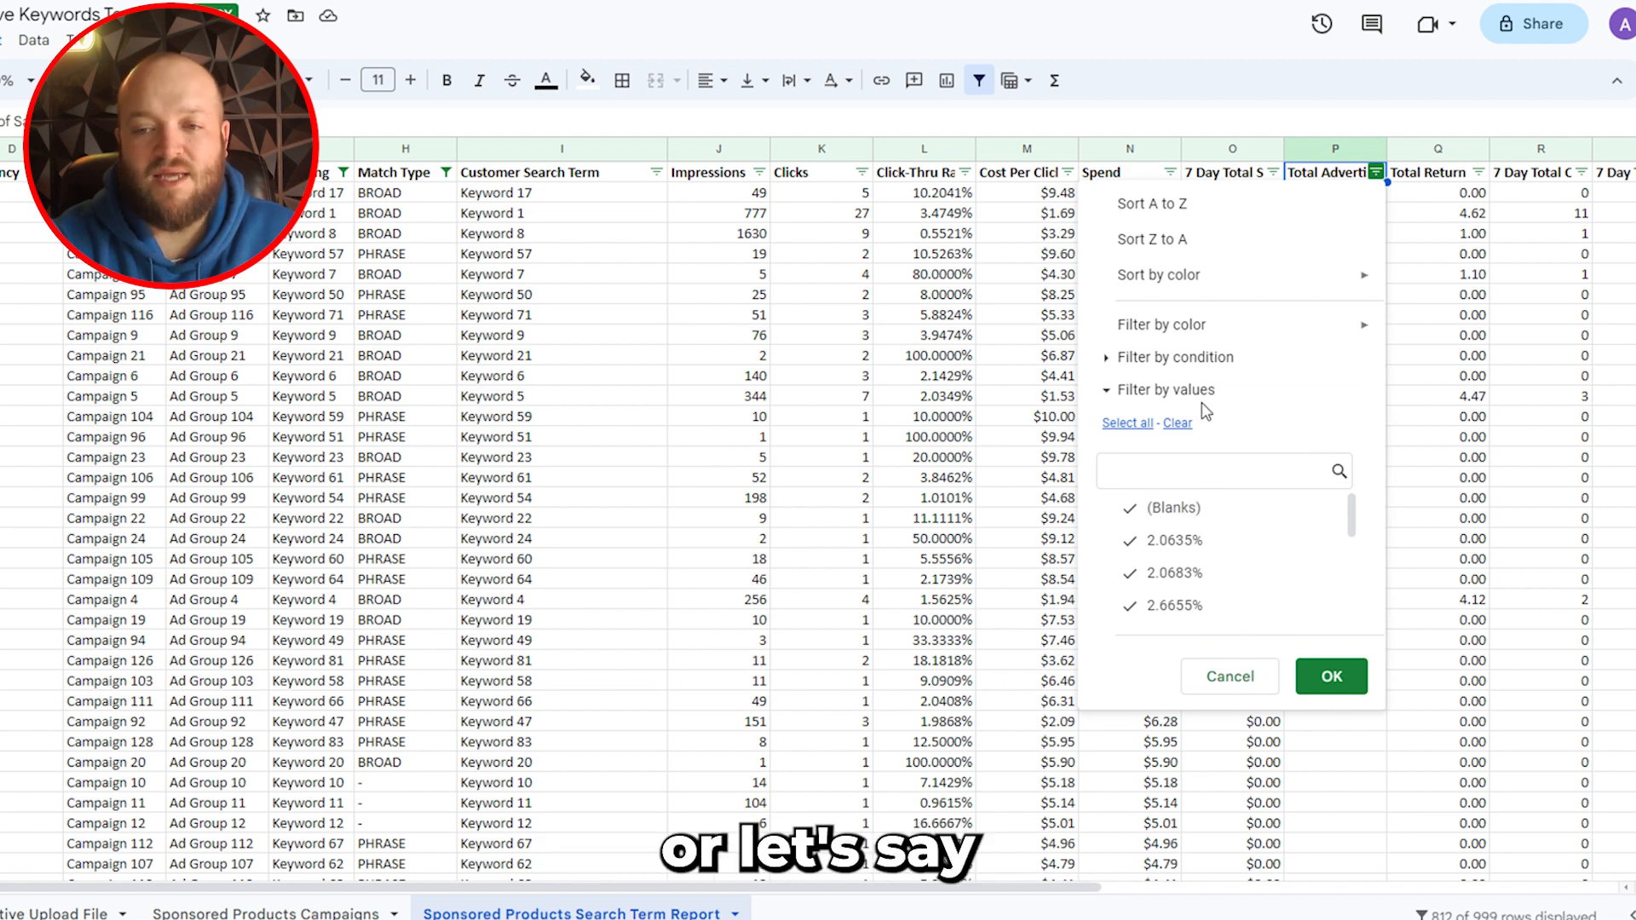
pyautogui.click(1112, 357)
pyautogui.click(1224, 399)
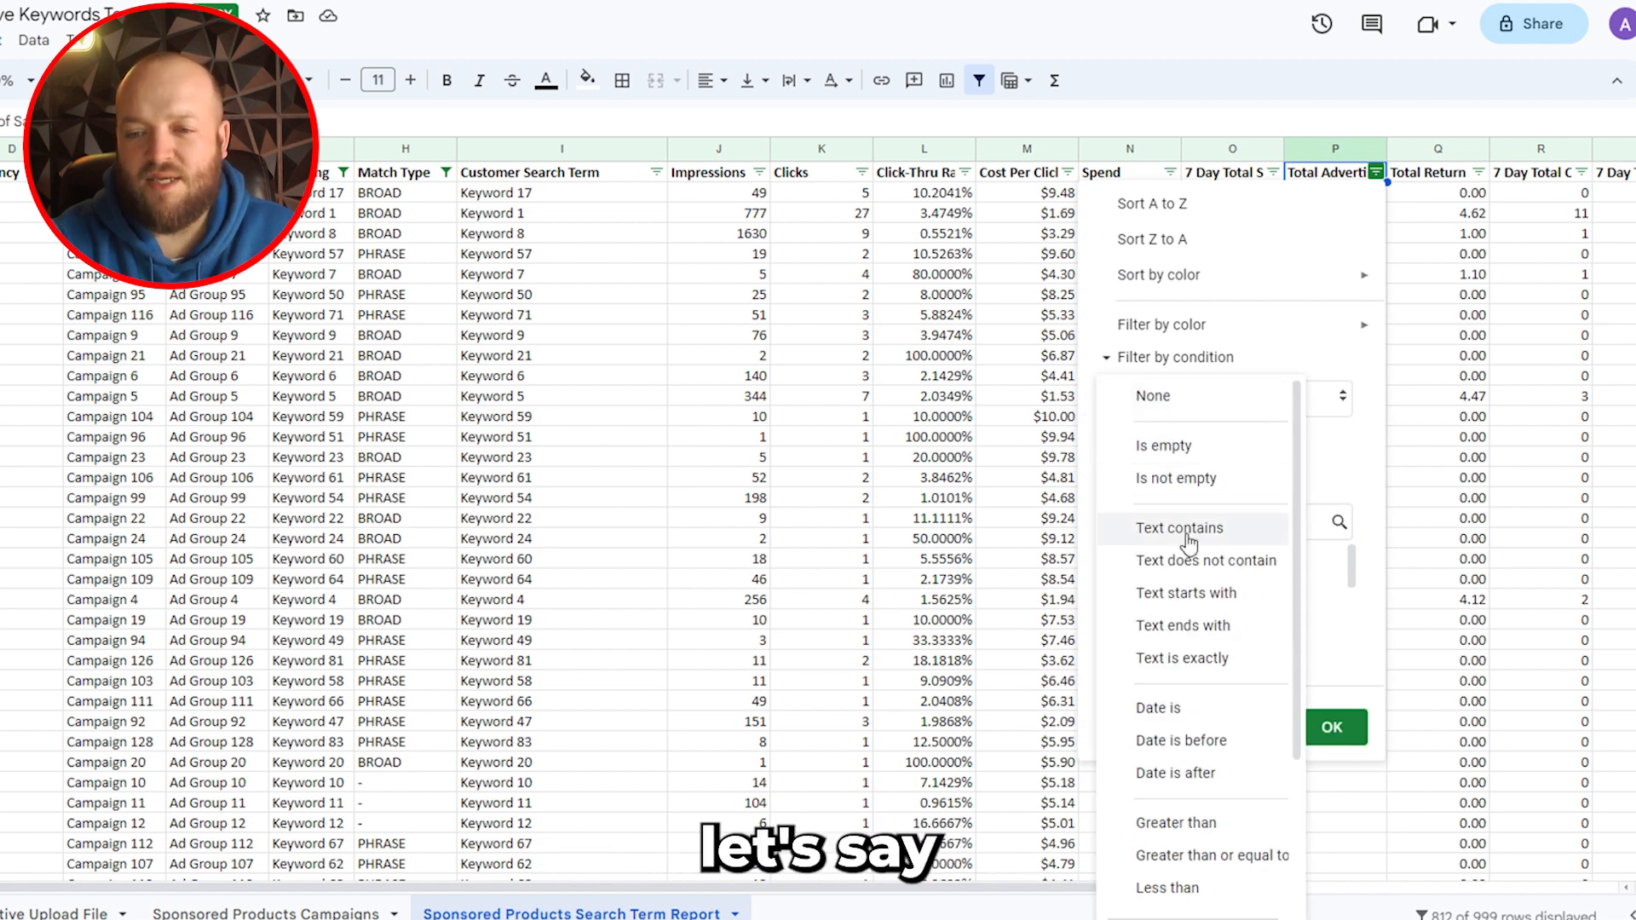
pyautogui.click(1216, 707)
pyautogui.click(1203, 445)
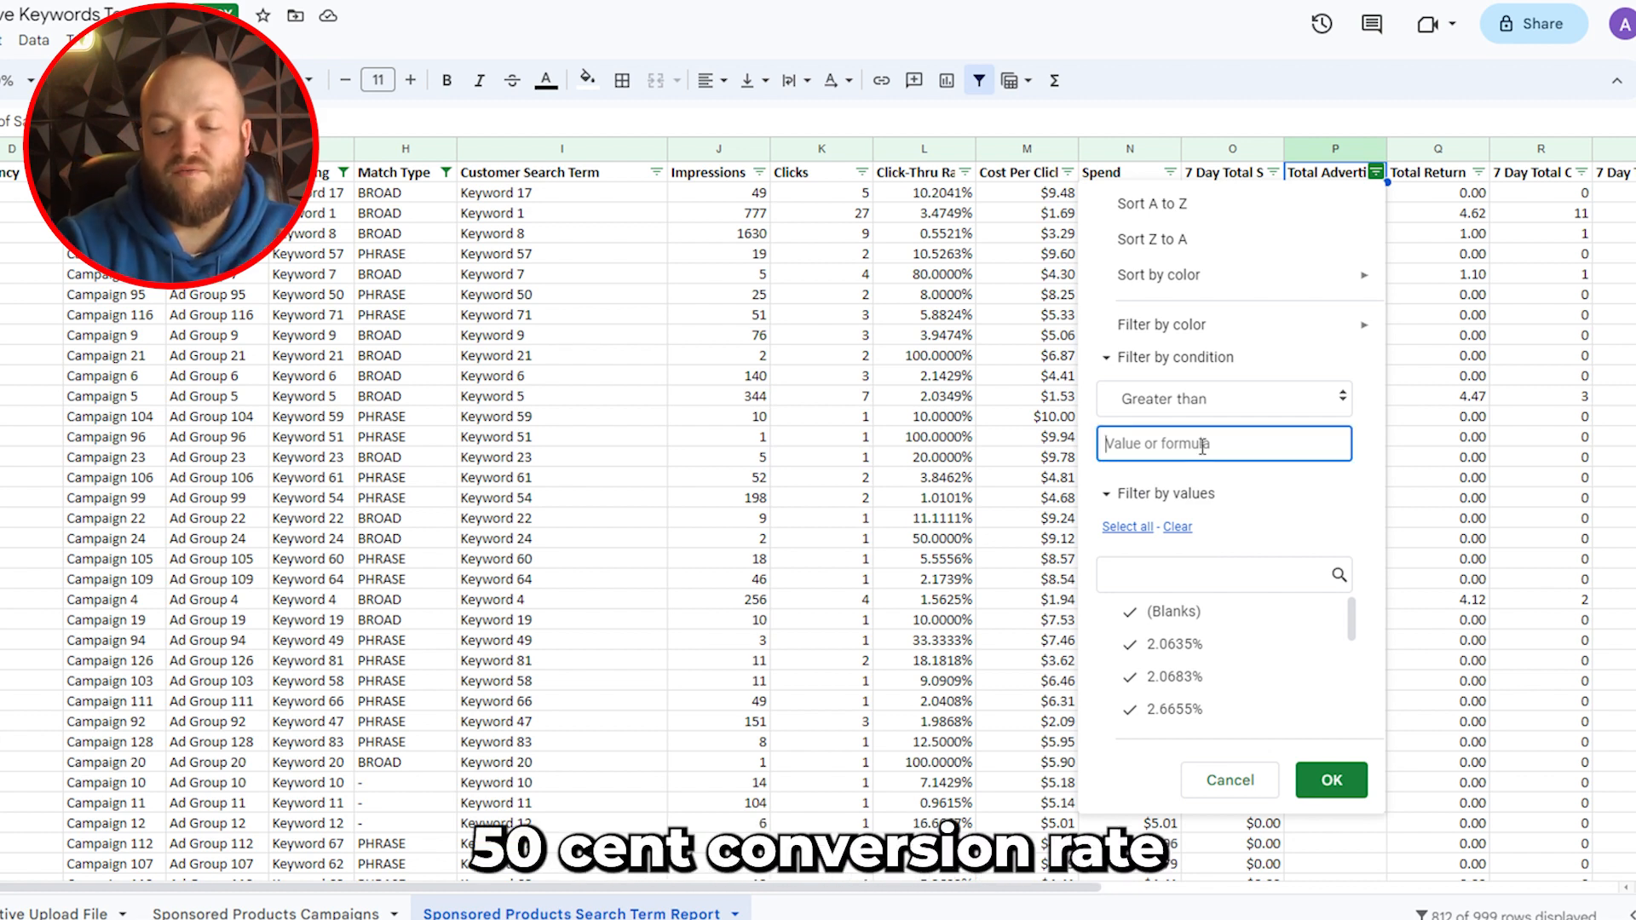
pyautogui.write('.5')
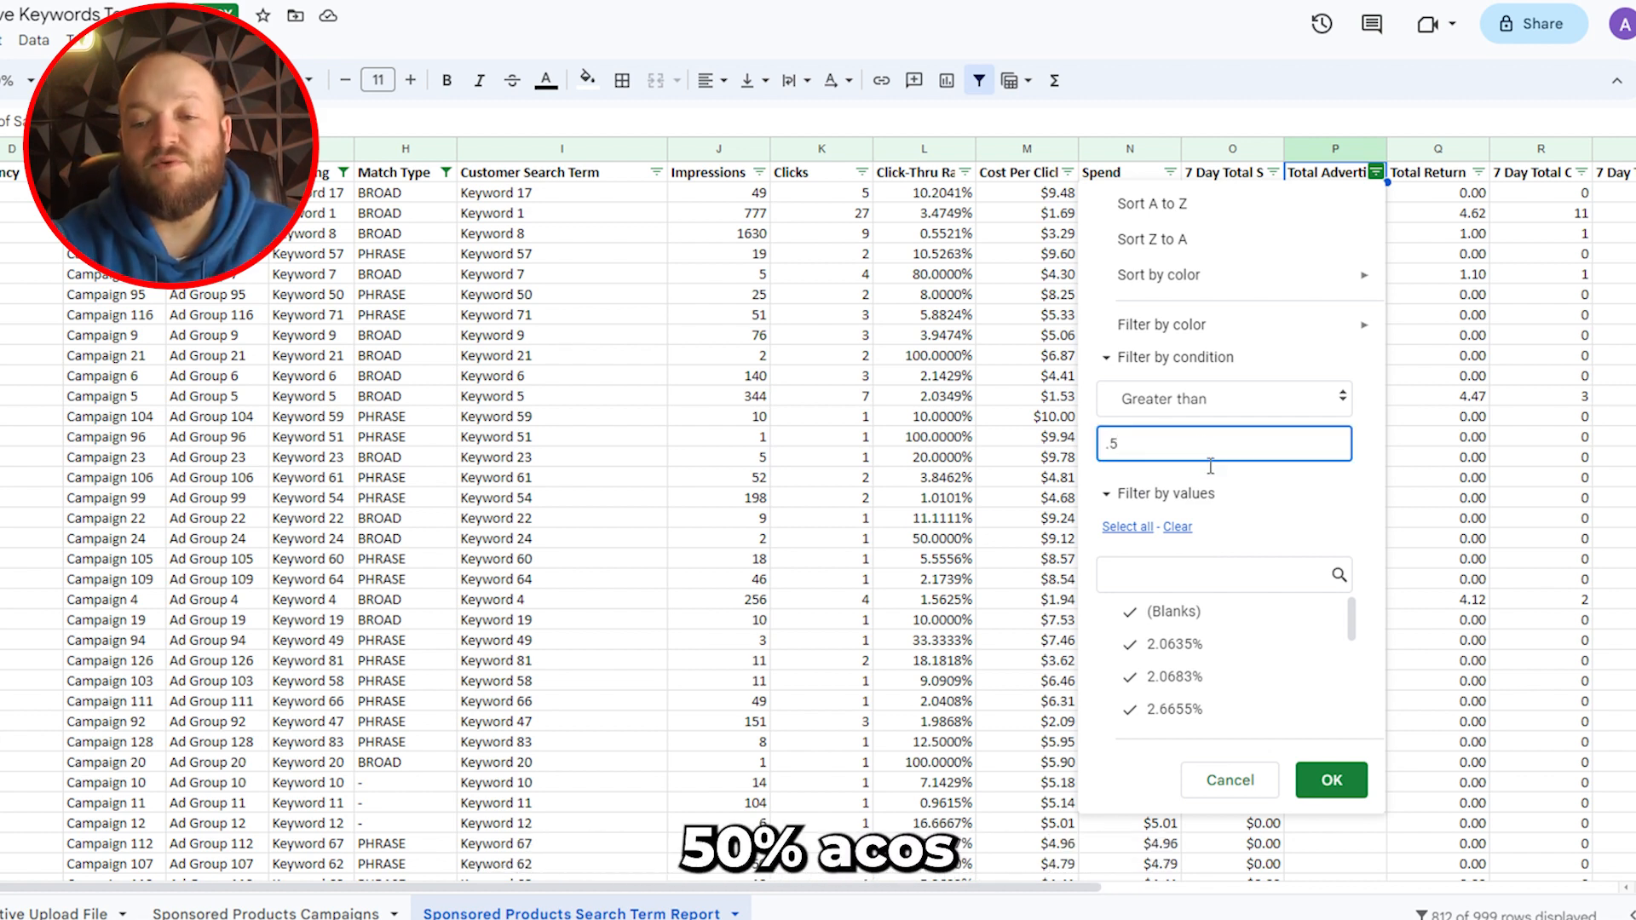
pyautogui.click(1354, 801)
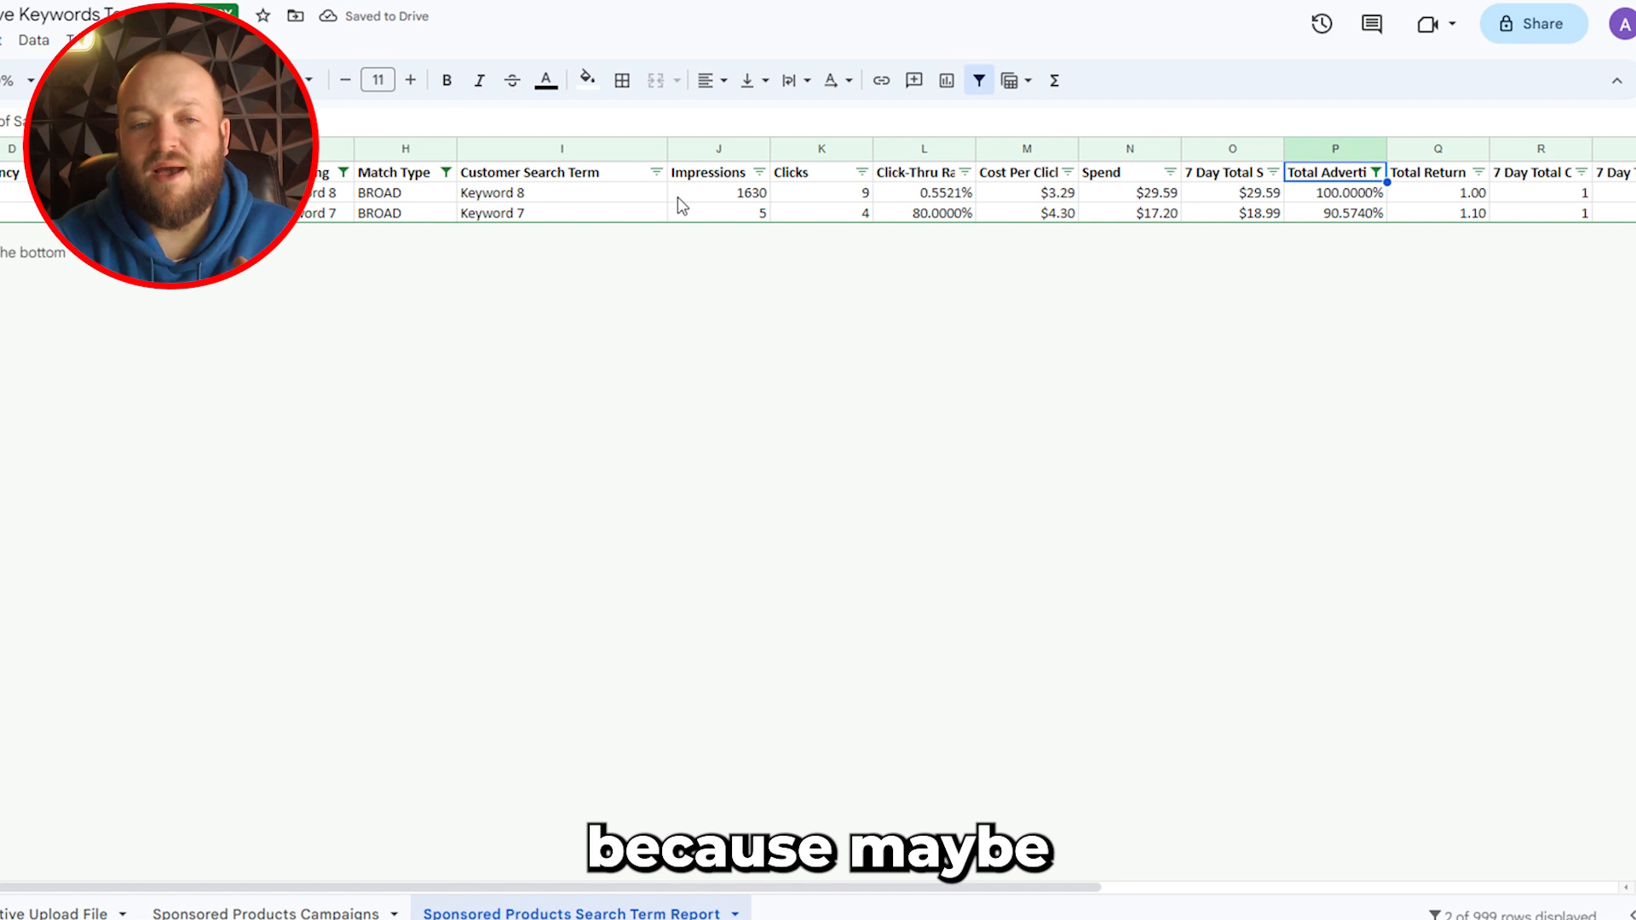
# - Check the filtered customer search terms and the first row's campaign and ad group names, and return to the Negative Upload File sheet
pyautogui.moveTo(605, 196); pyautogui.dragTo(610, 212)
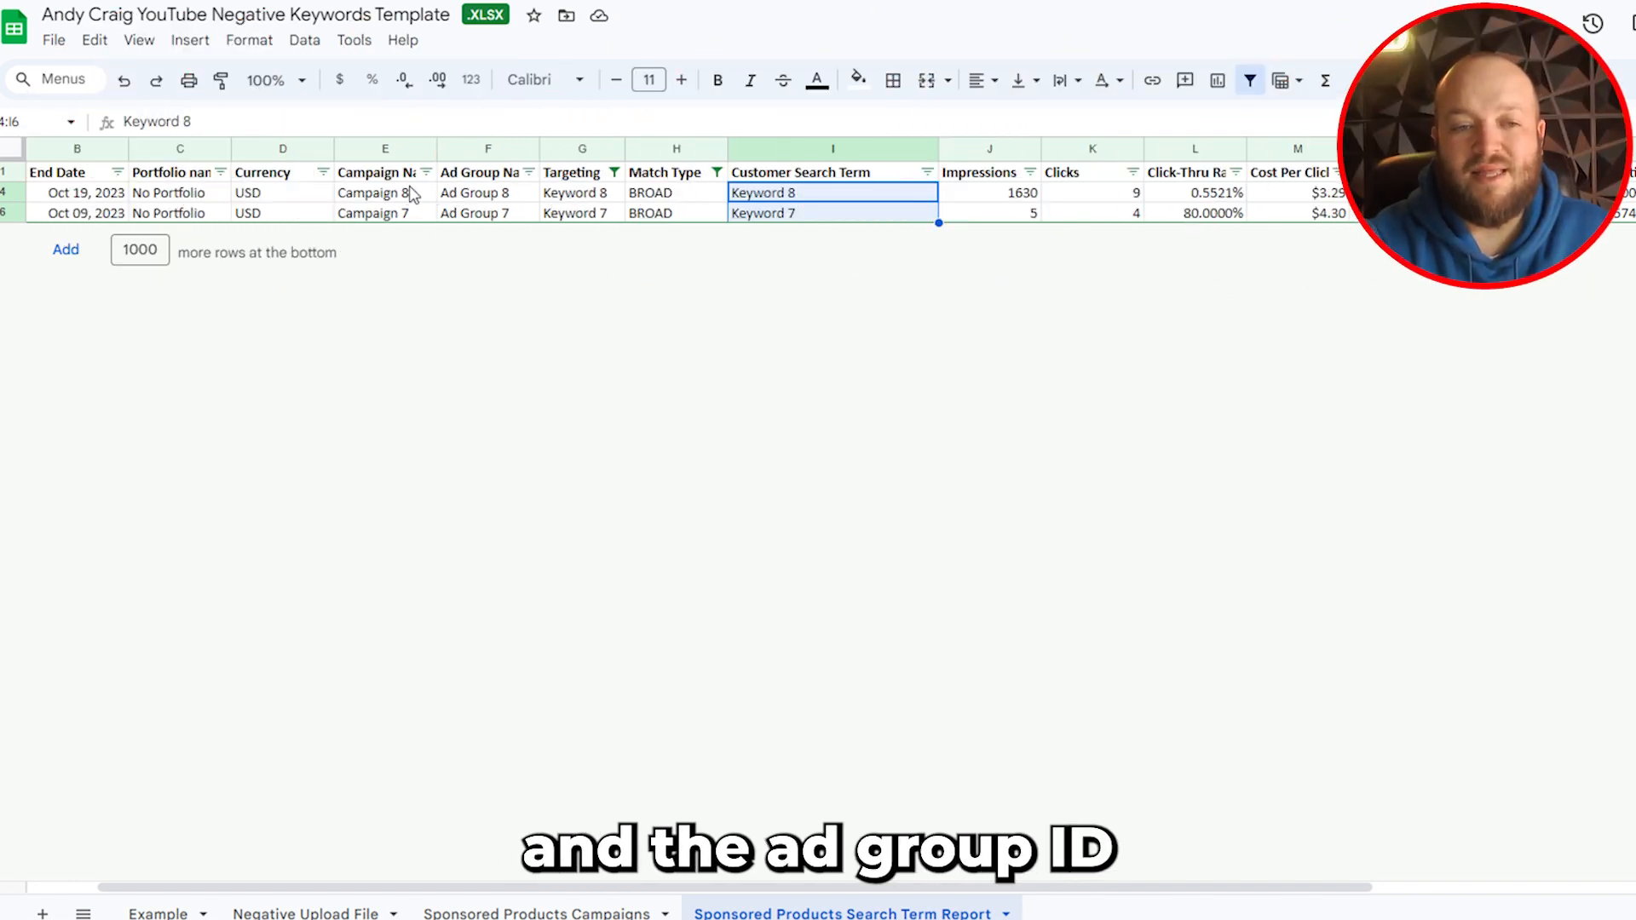
pyautogui.moveTo(413, 192); pyautogui.dragTo(447, 194)
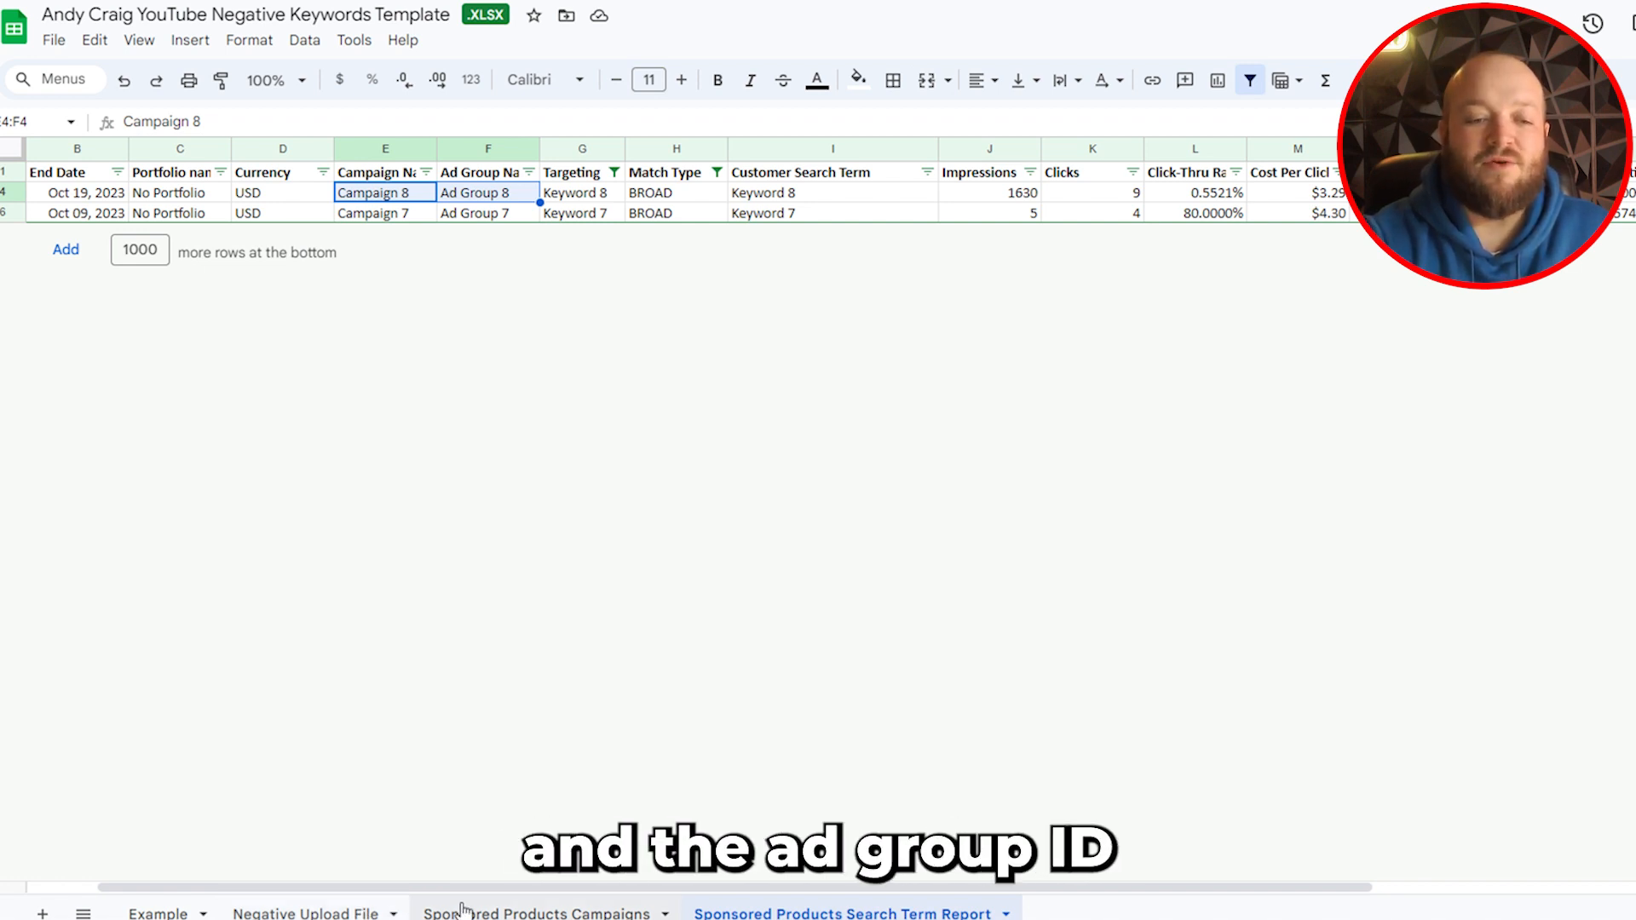
pyautogui.click(332, 910)
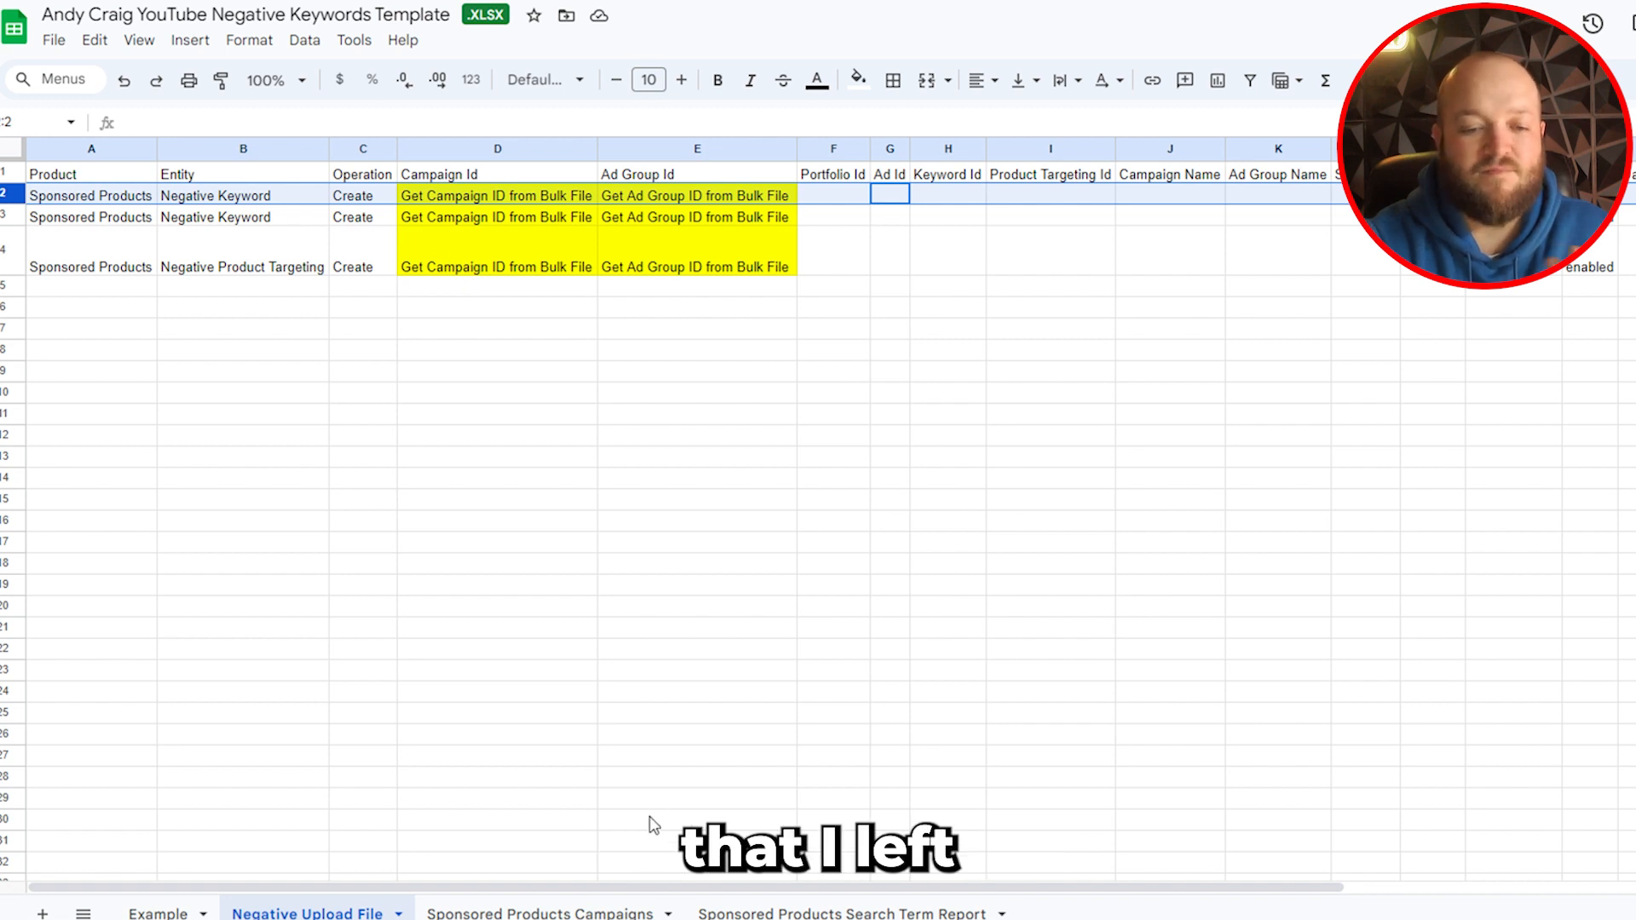
# - Add column filters to the Sponsored Products Campaigns sheet, view the Campaign Name filter values, and return to the Negative Upload File sheet
pyautogui.click(804, 913)
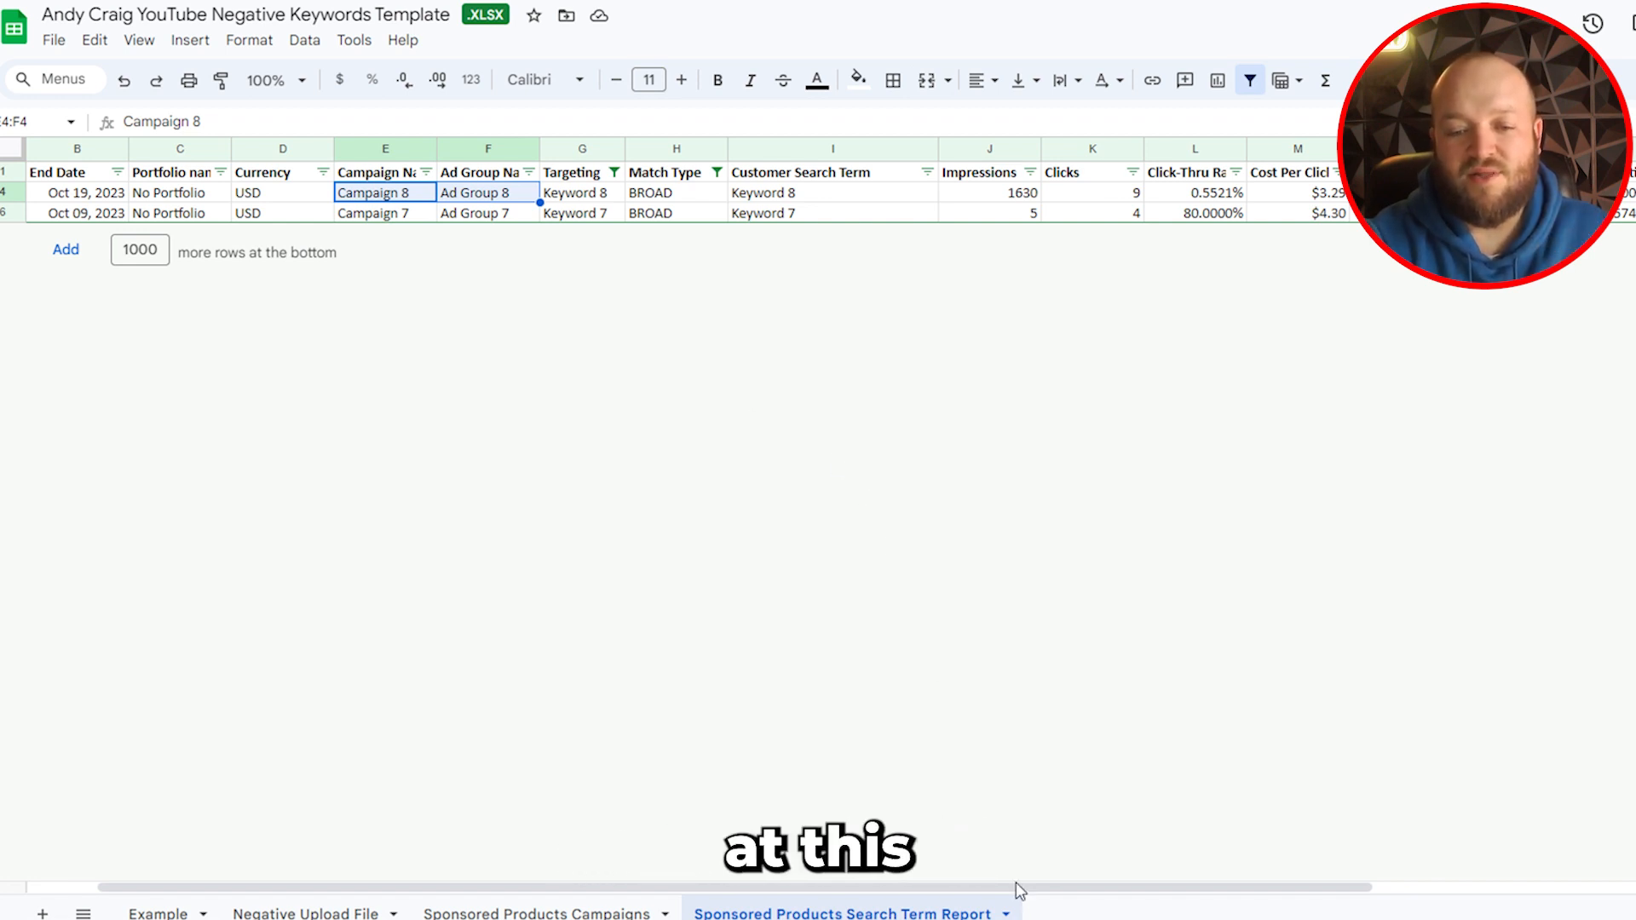
pyautogui.moveTo(1160, 919)
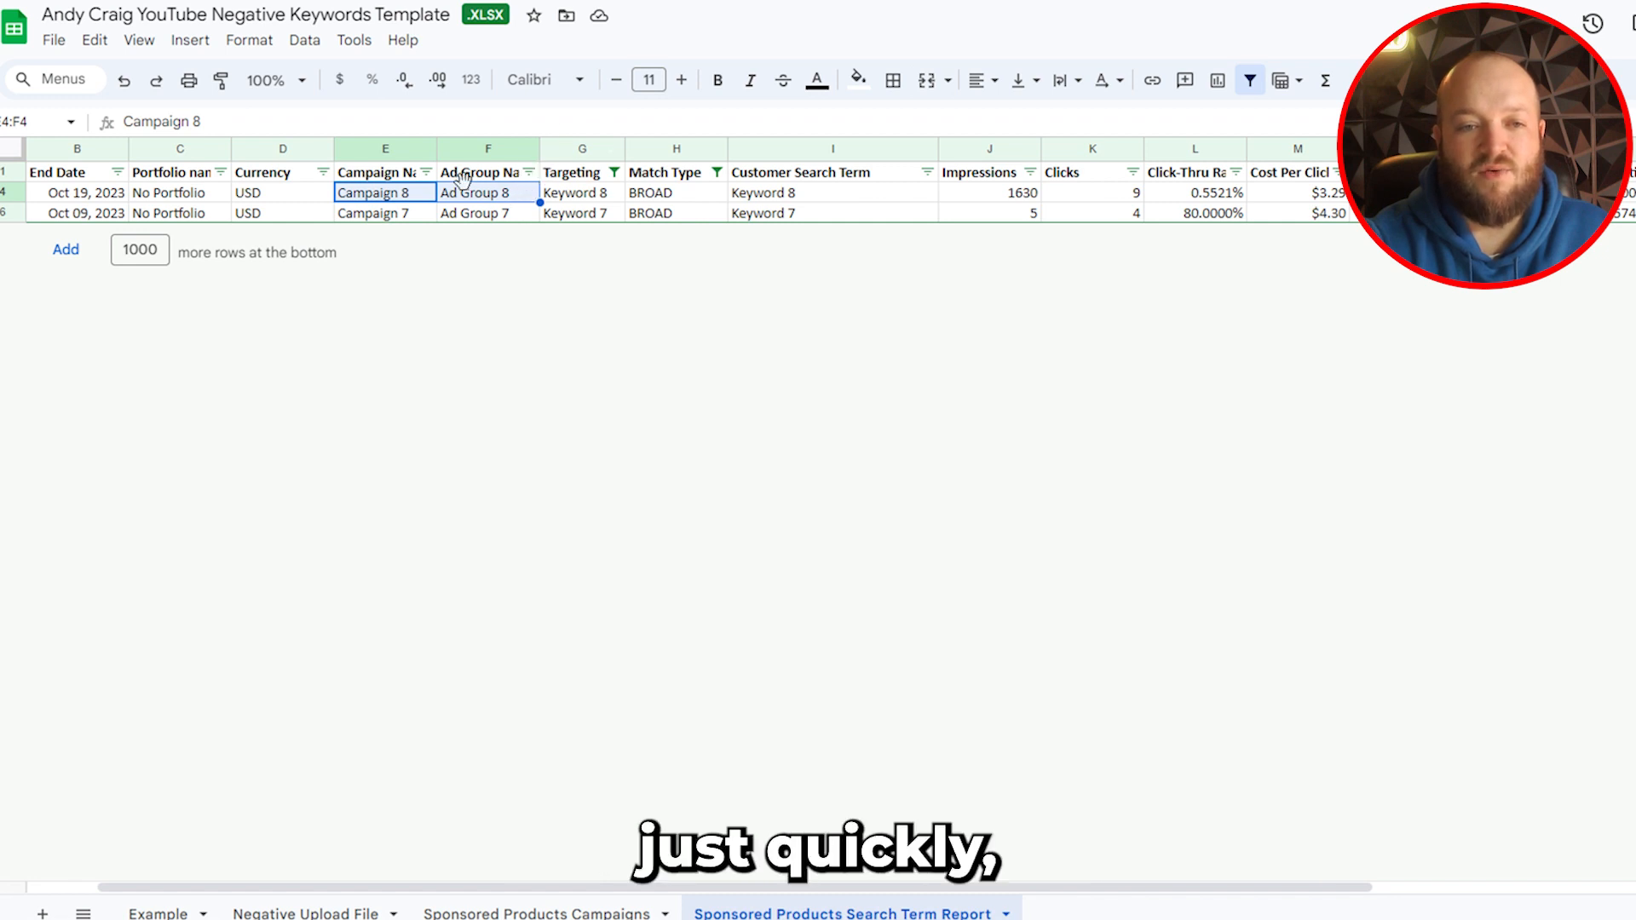
pyautogui.click(596, 912)
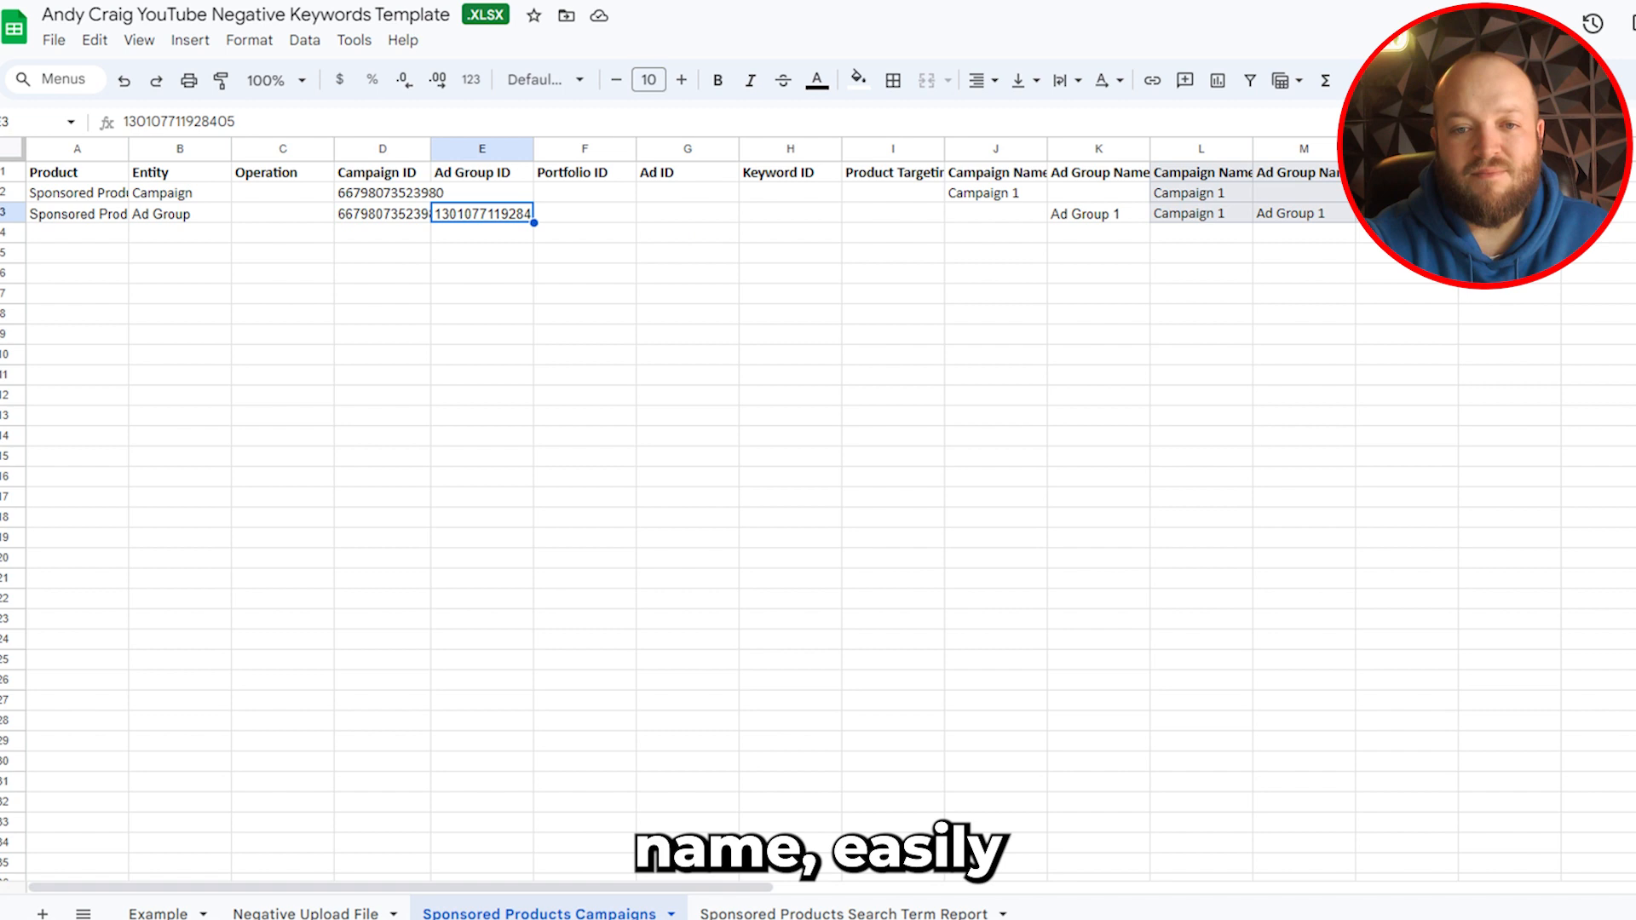
pyautogui.click(14, 150)
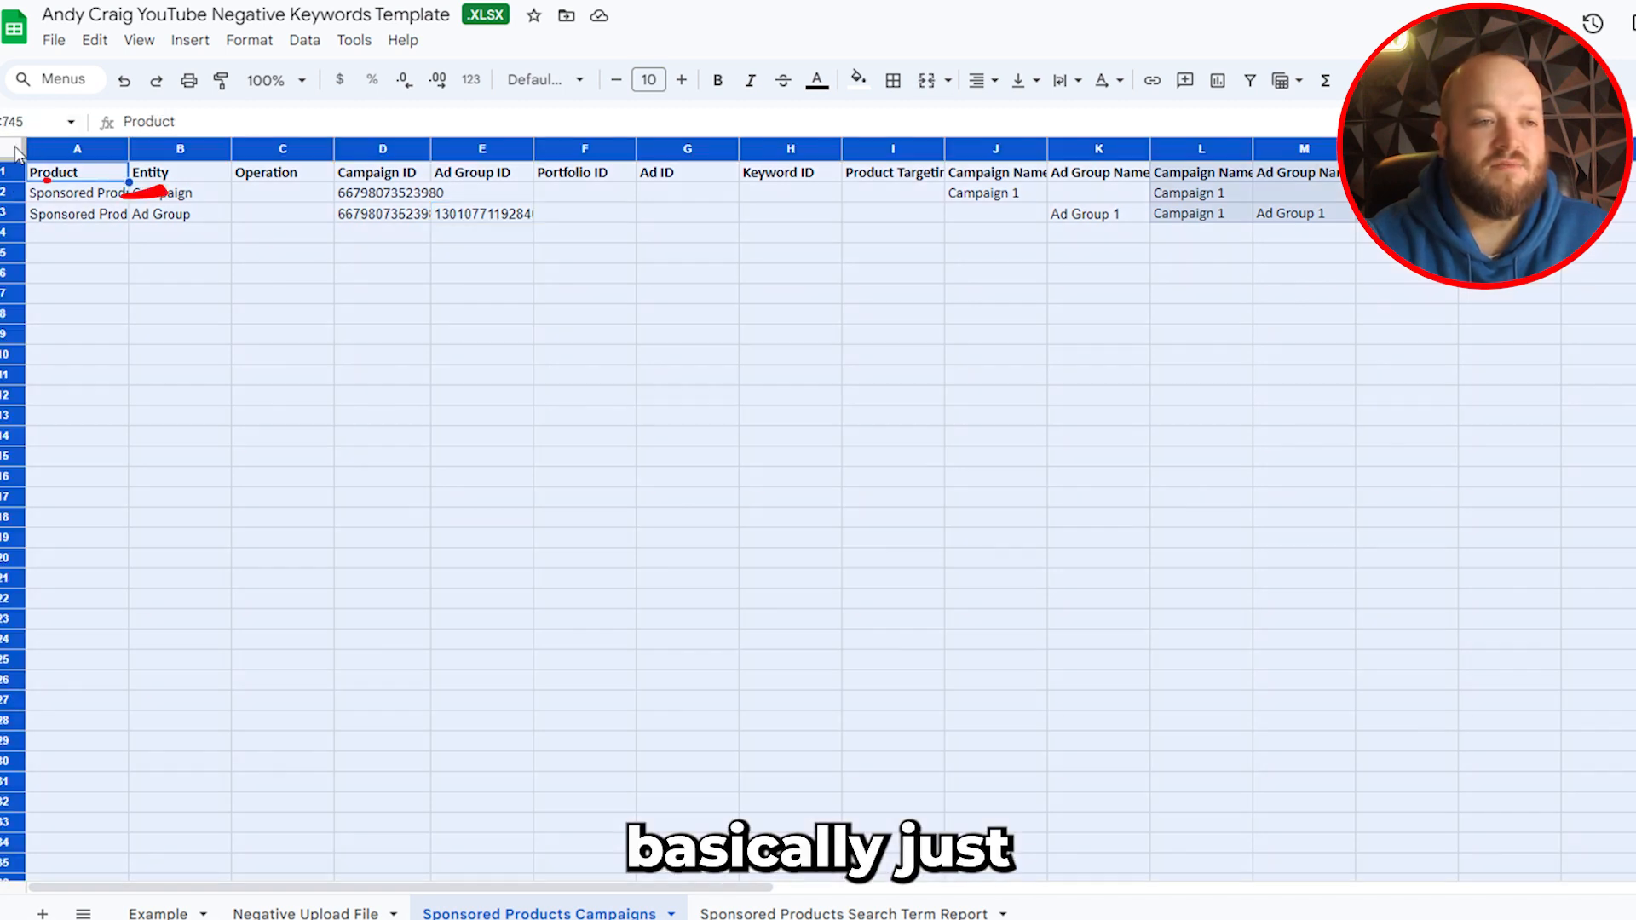
pyautogui.click(1249, 80)
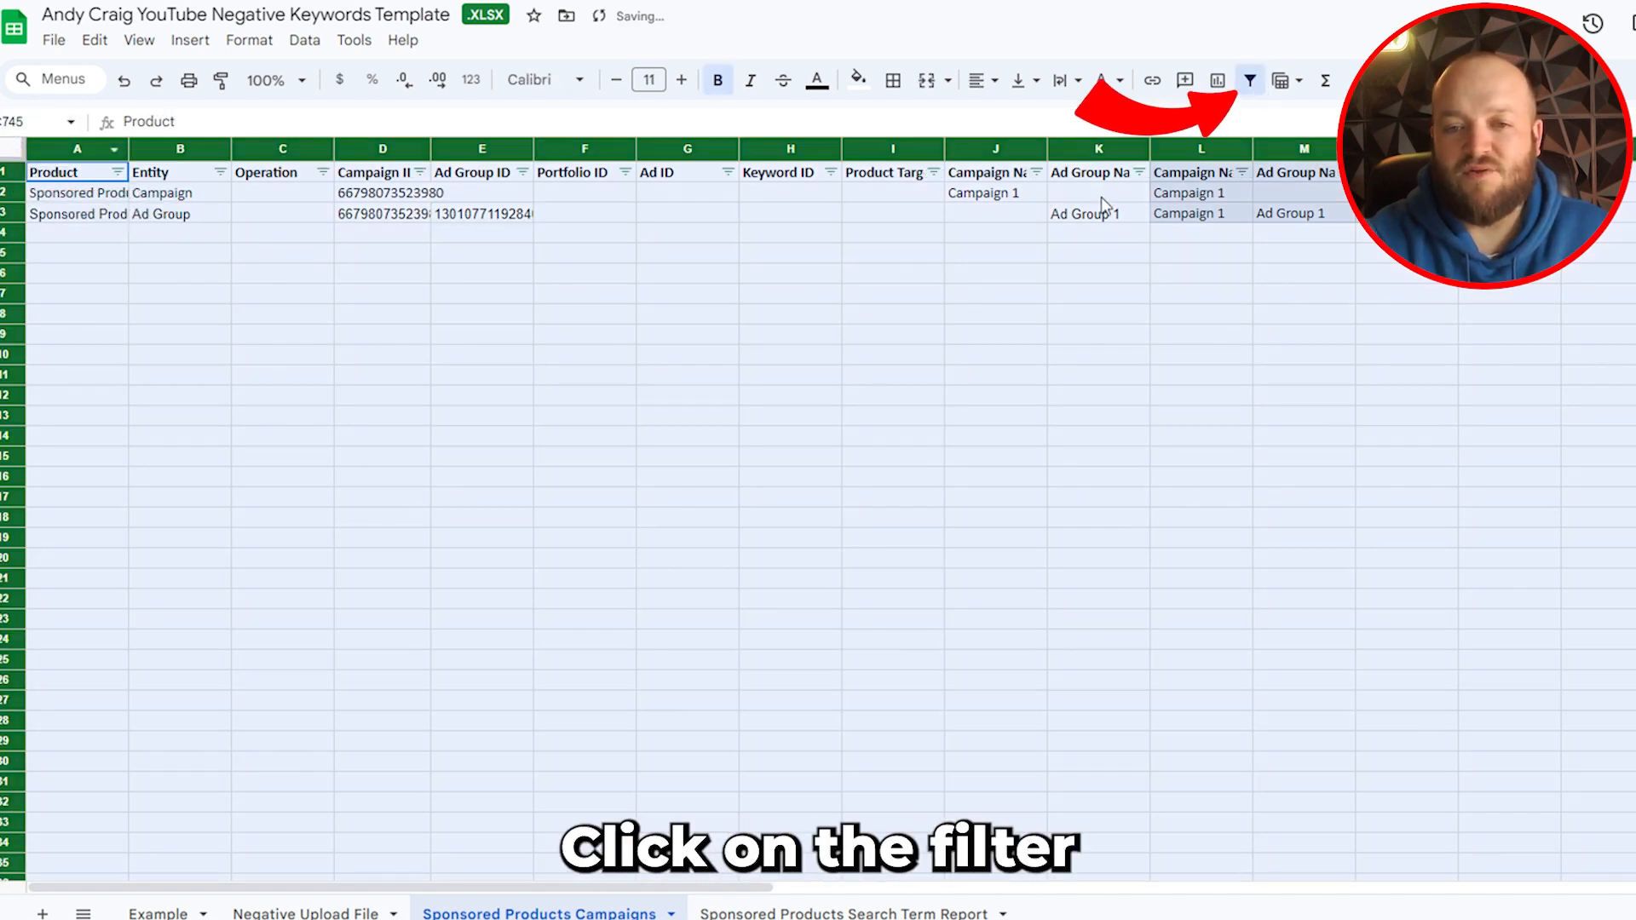
pyautogui.click(1037, 173)
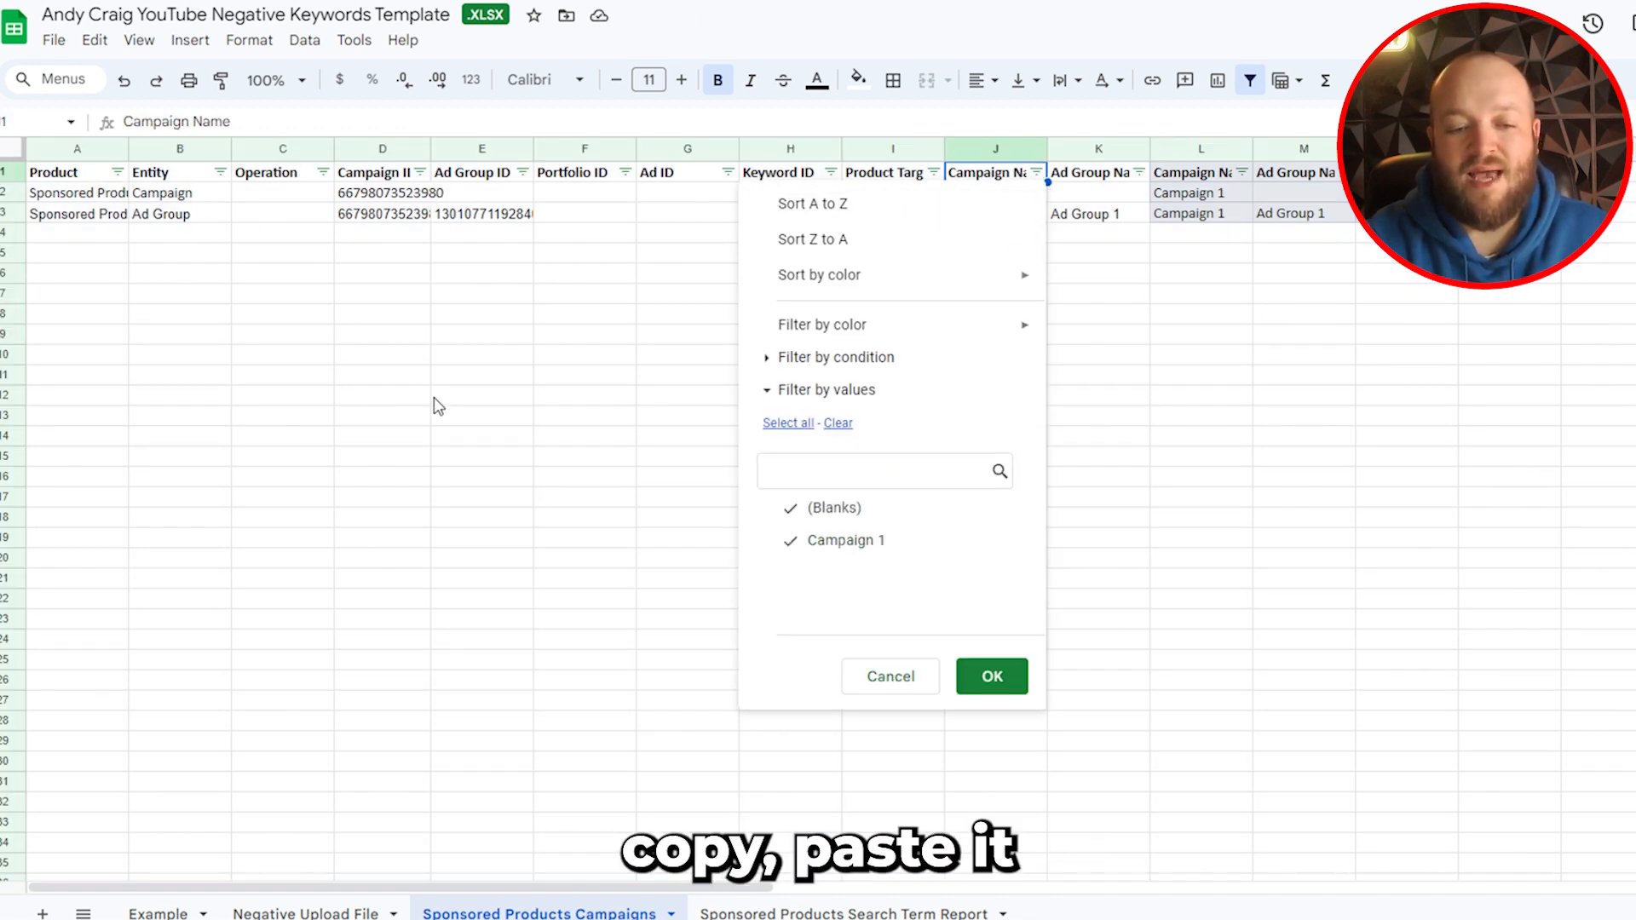
pyautogui.click(311, 910)
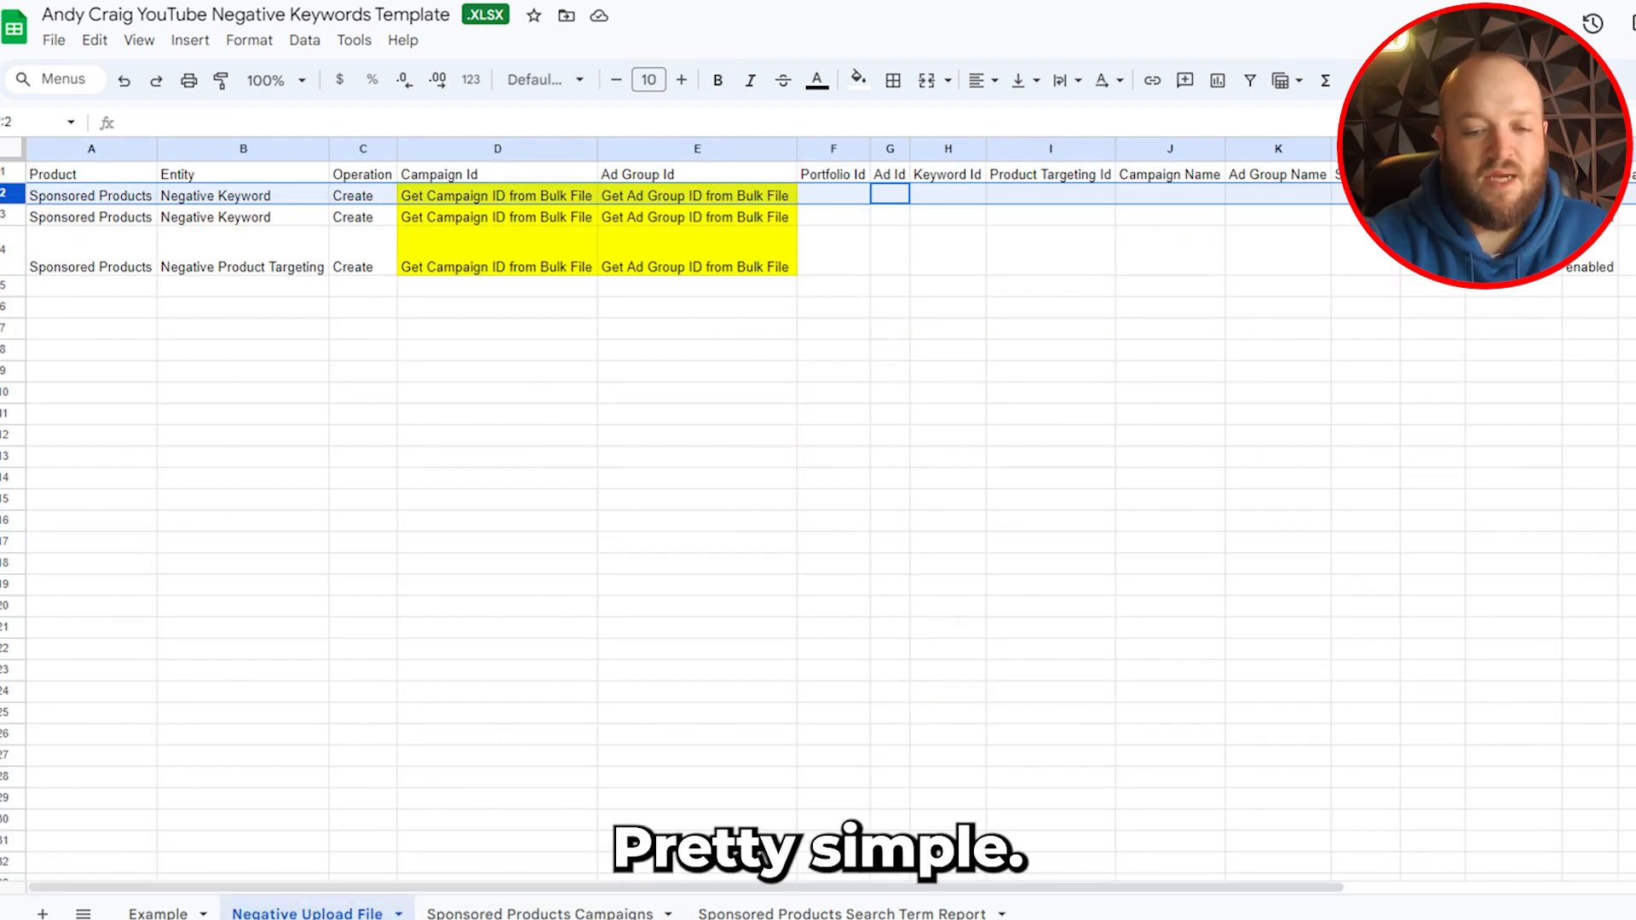
# - In the search term report, clear the greater-than value from the Total Advertising Cost of Sales filter
pyautogui.click(756, 913)
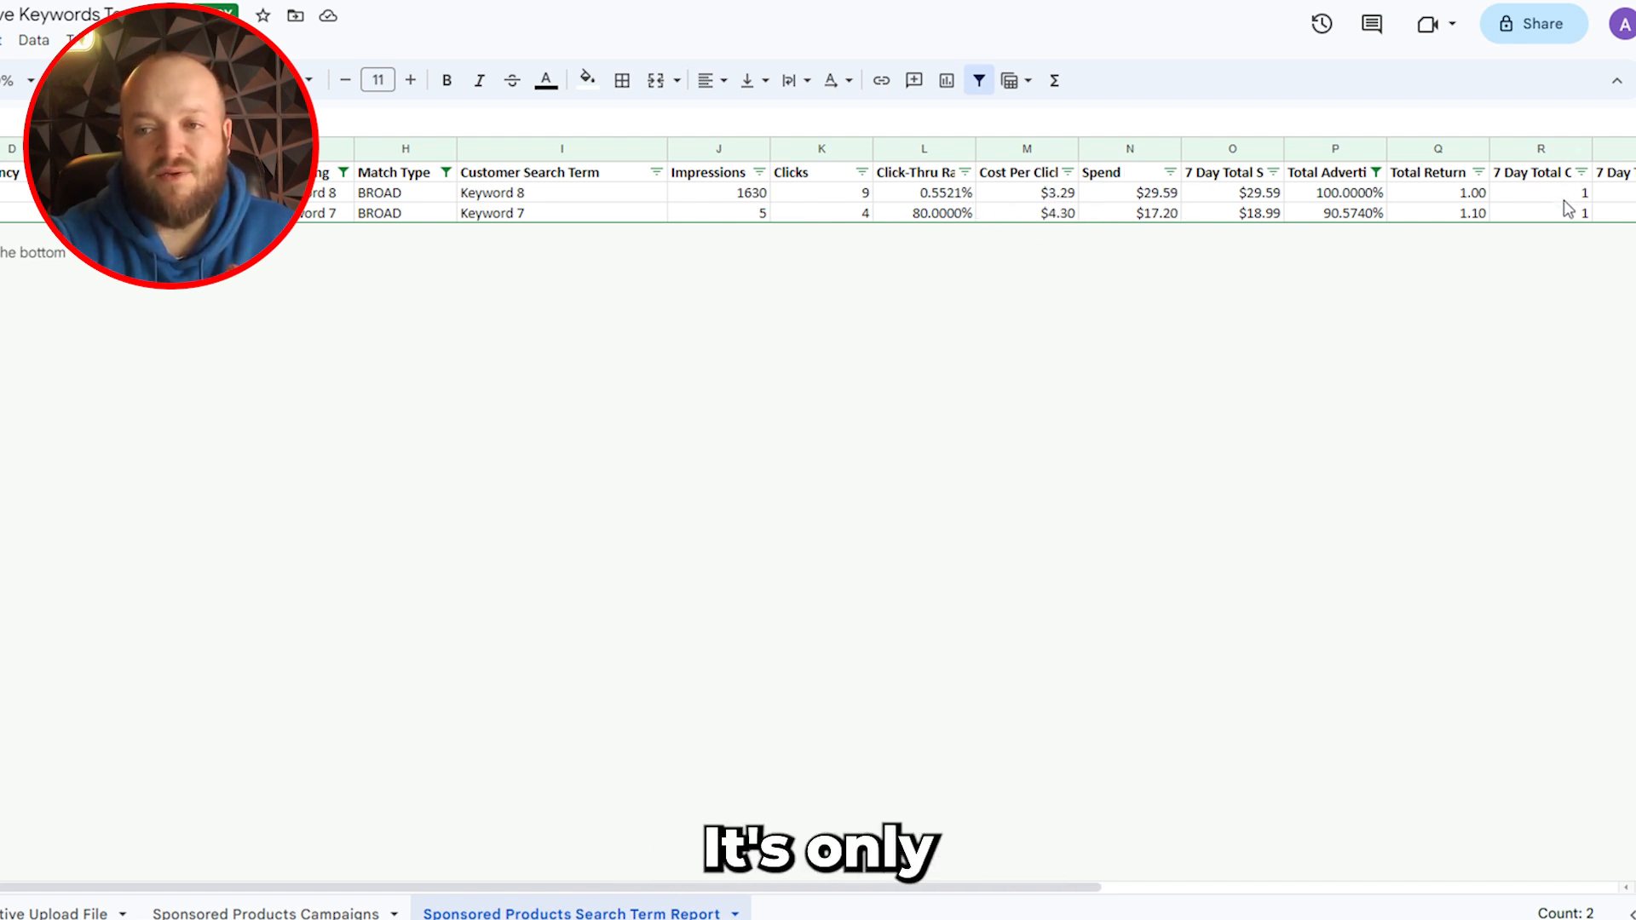
pyautogui.moveTo(1561, 189); pyautogui.dragTo(1566, 212)
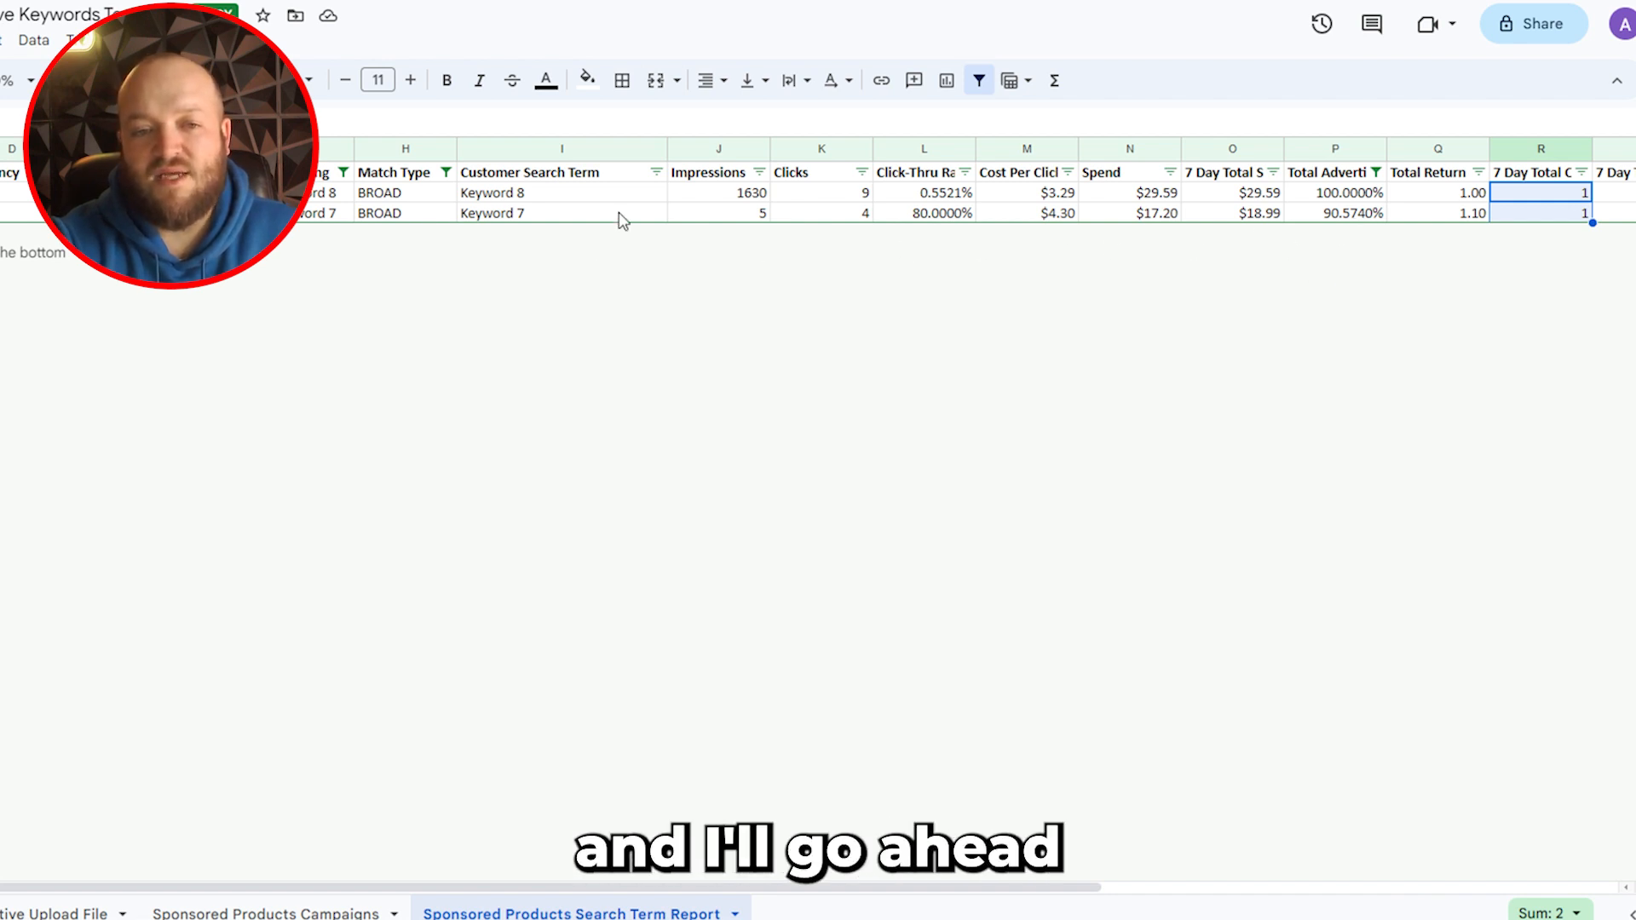
pyautogui.click(1376, 173)
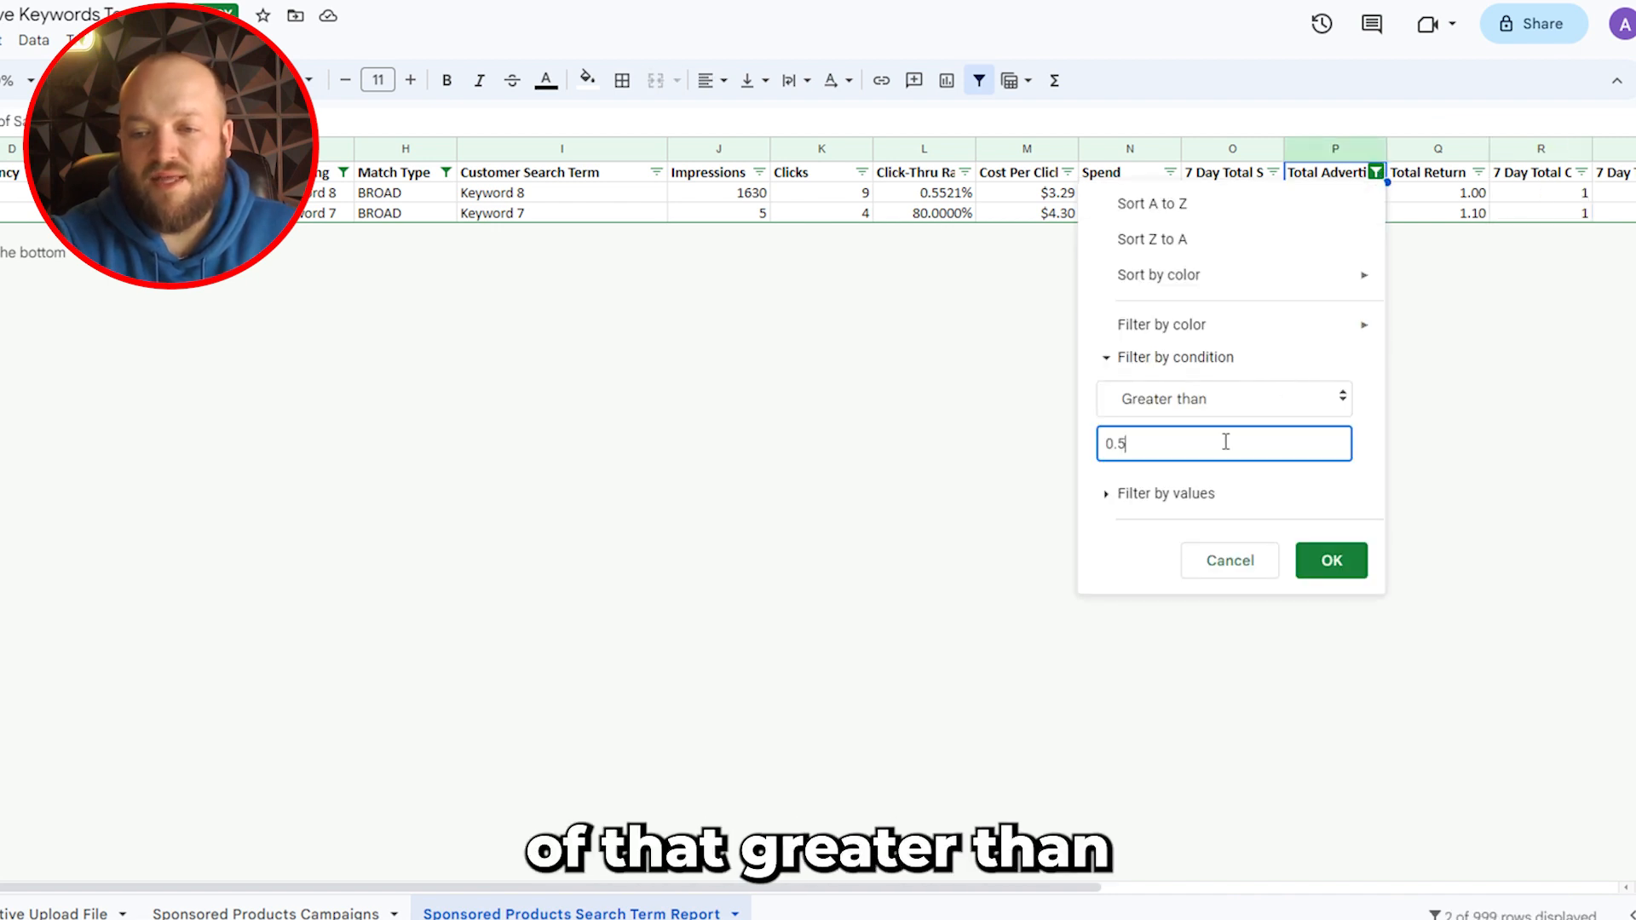
pyautogui.press('BackSpace')
pyautogui.click(1330, 558)
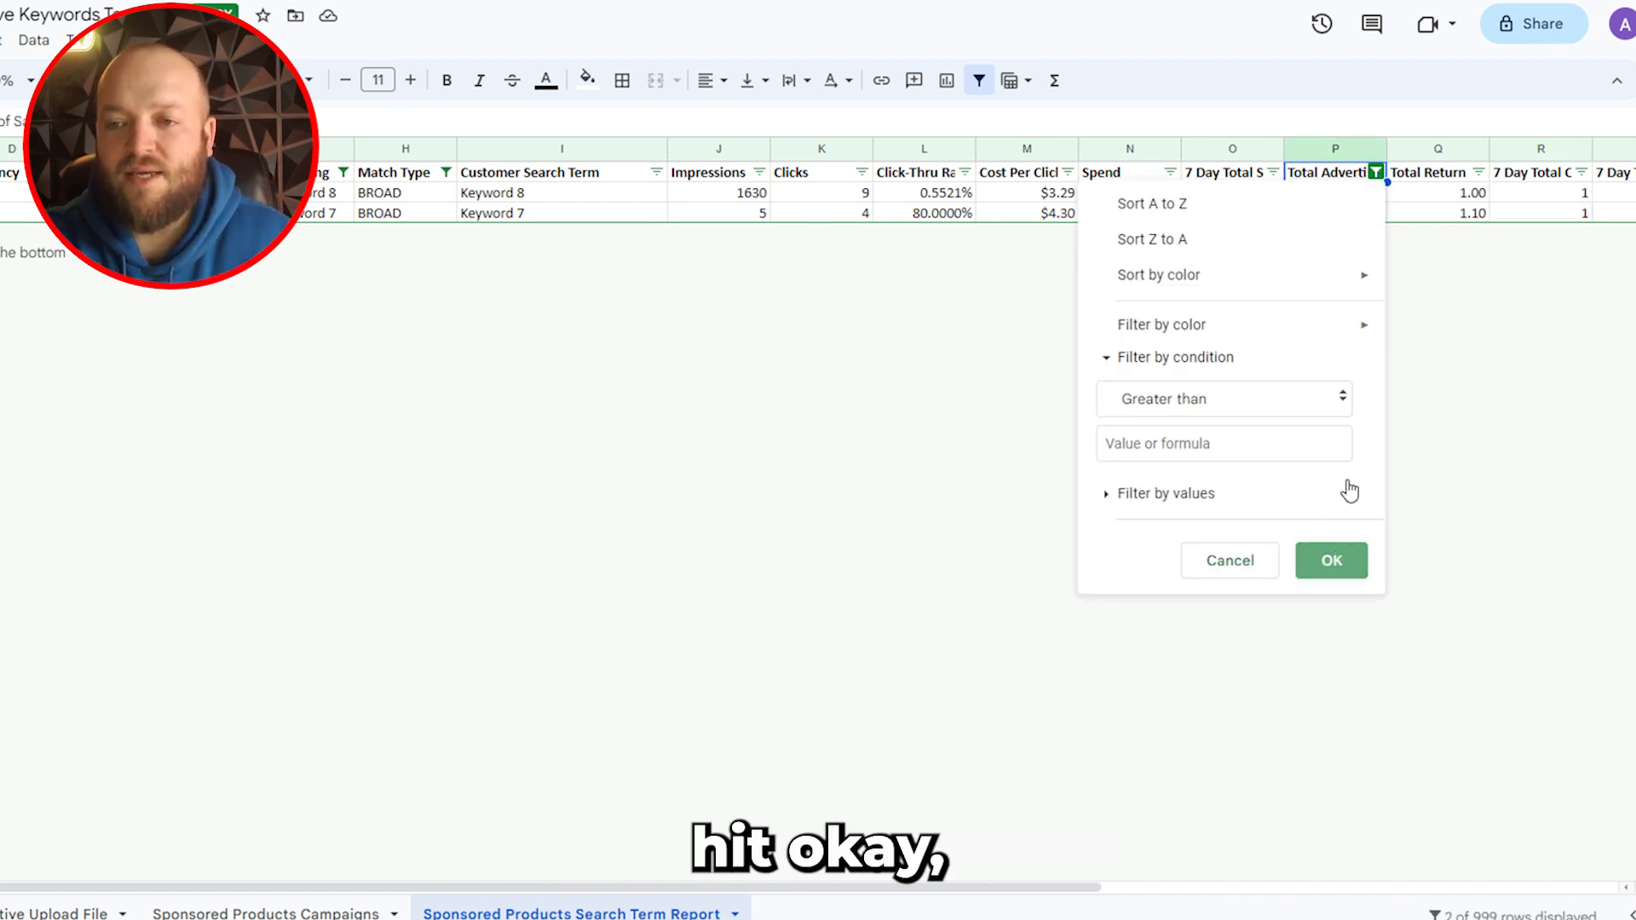
pyautogui.click(1376, 173)
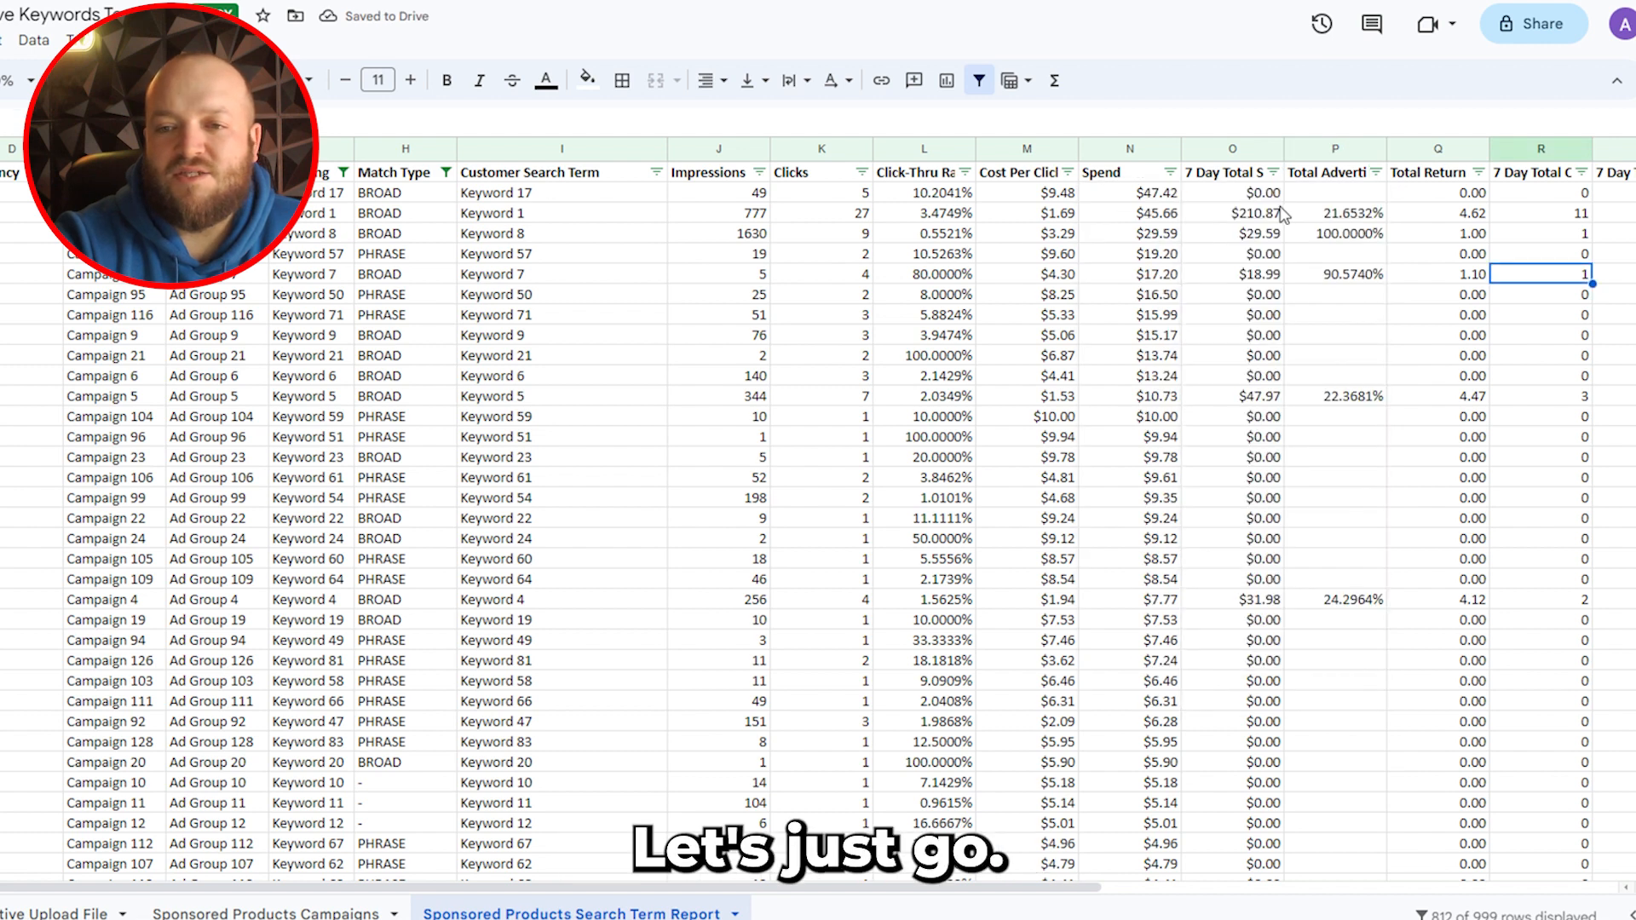
# - Filter the 7 Day Total Orders column to show only rows with the value 0
pyautogui.click(1581, 173)
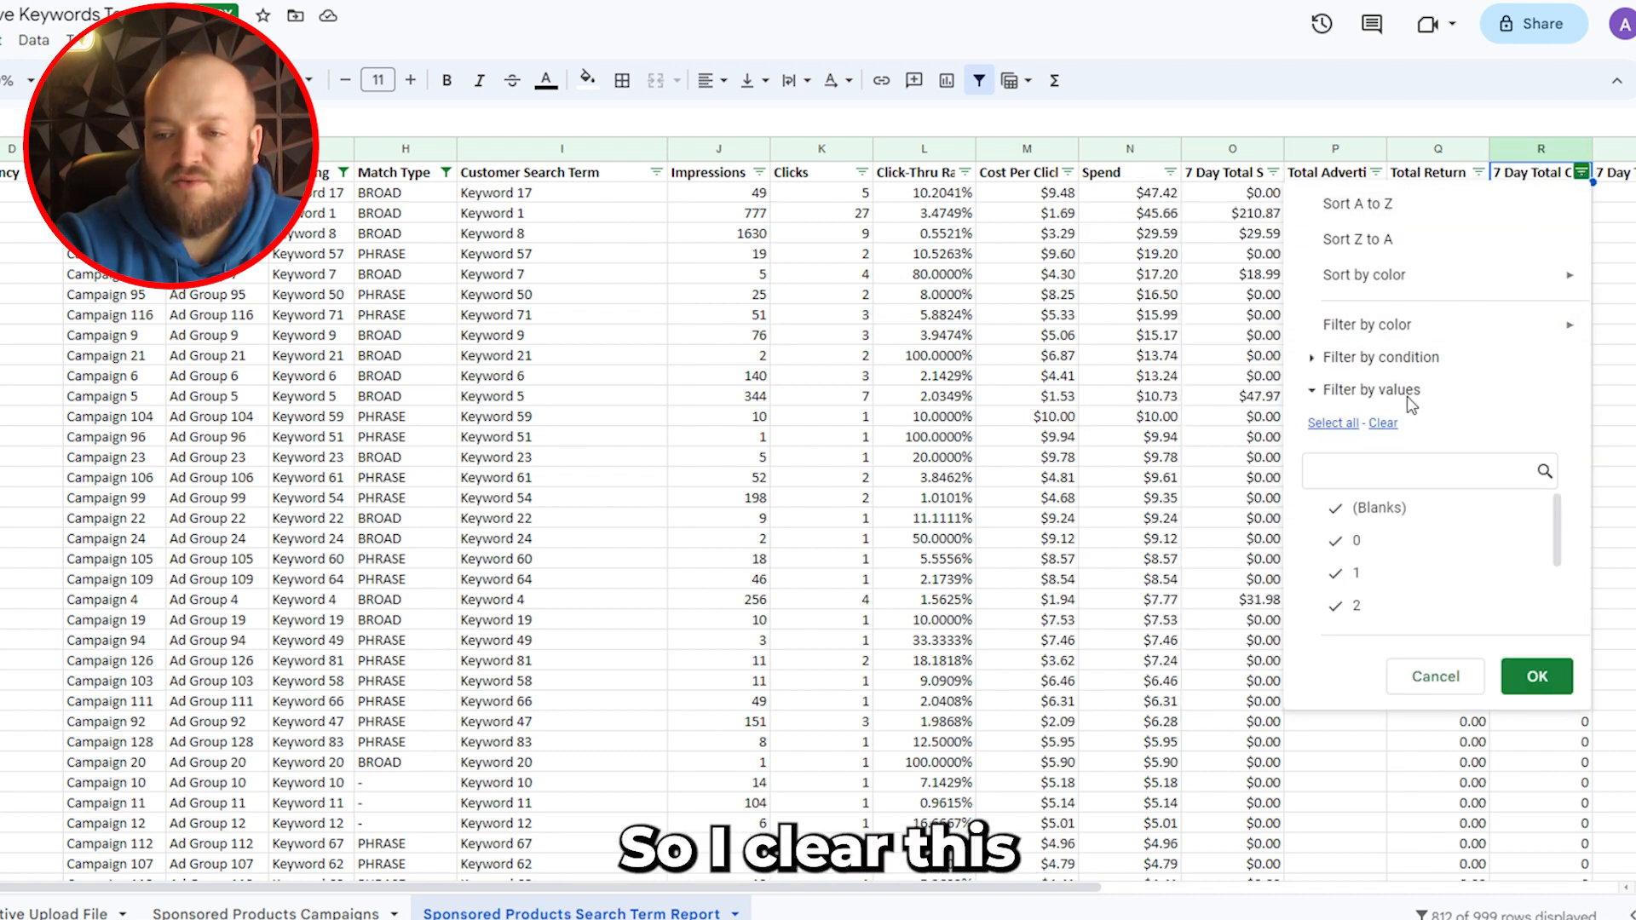
pyautogui.click(1382, 423)
pyautogui.click(1401, 540)
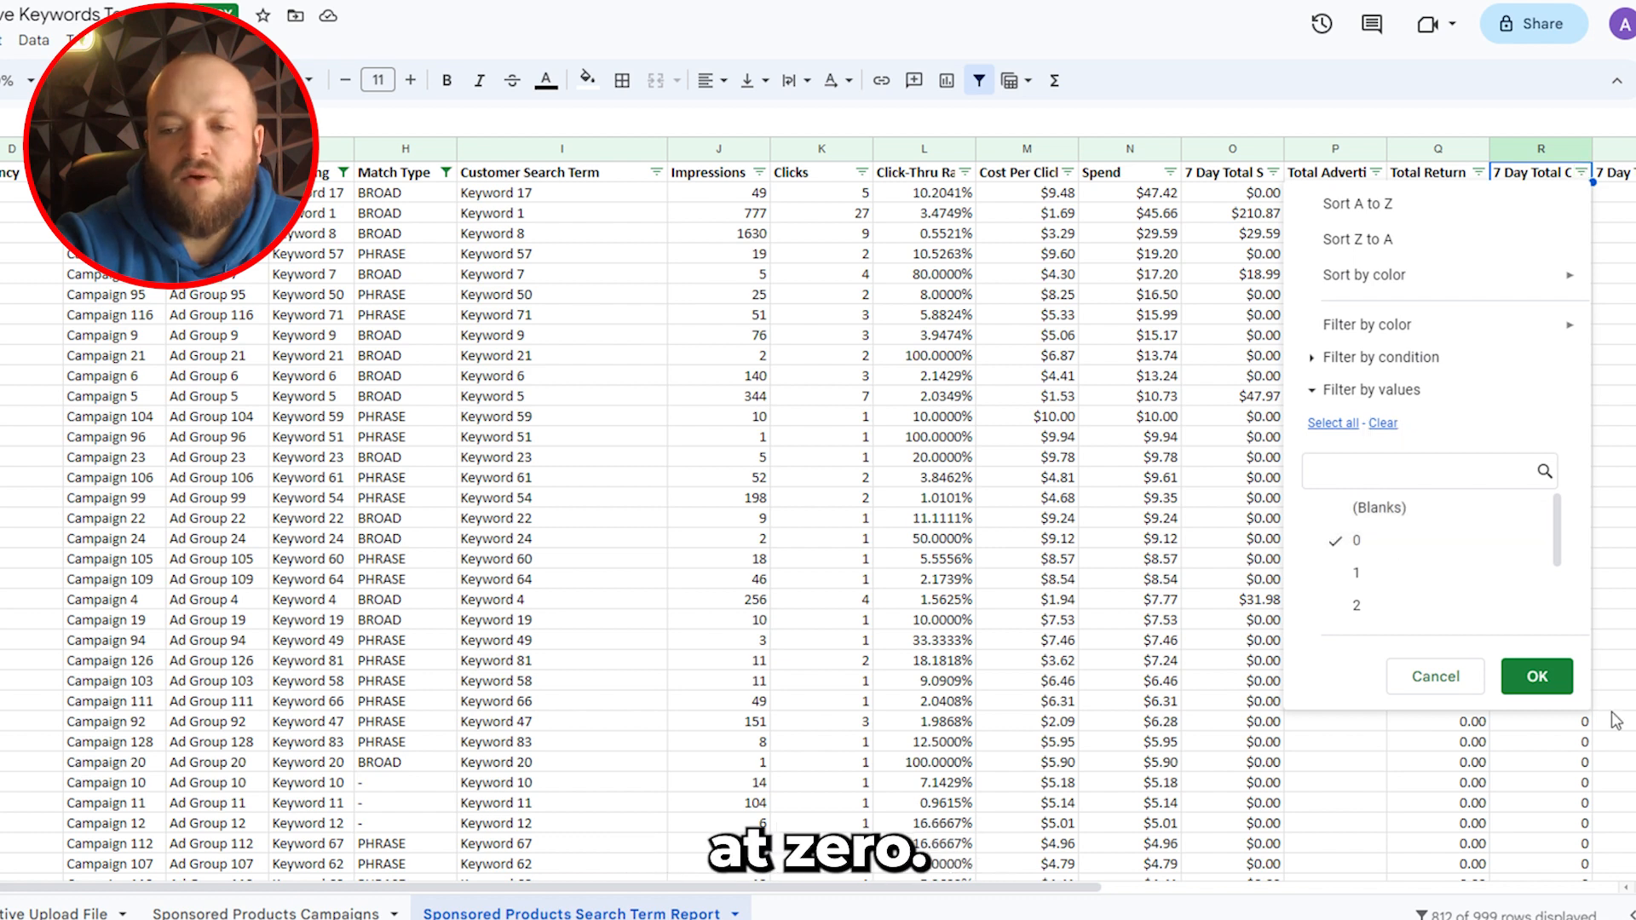
pyautogui.click(1514, 679)
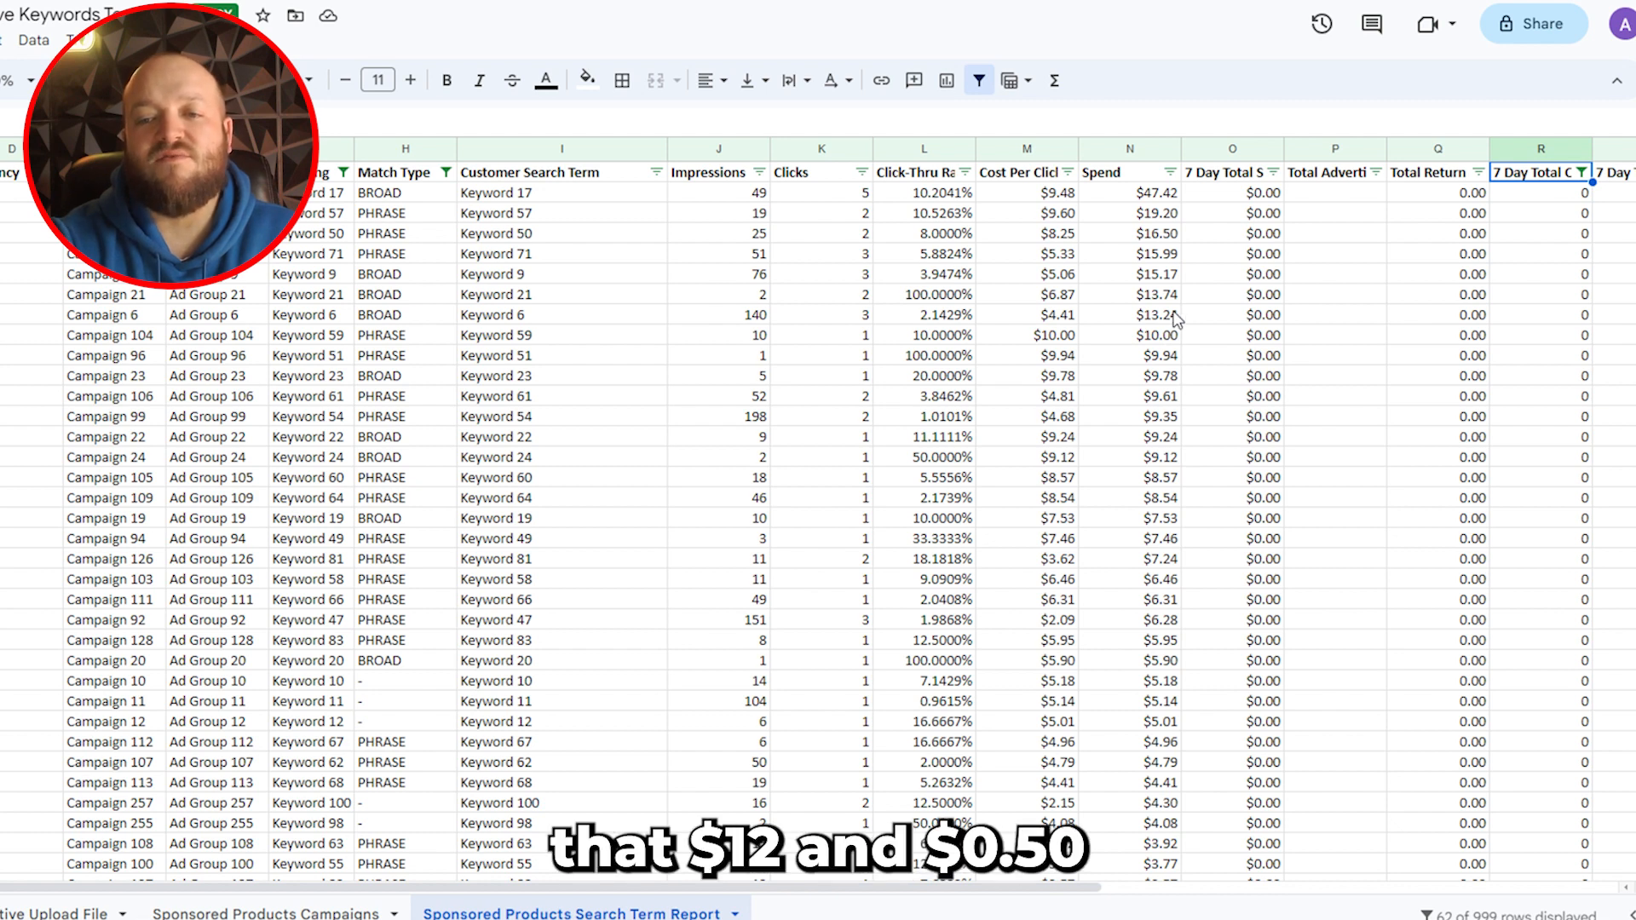
# - Review the spend and search terms of the top seven rows and set the Clicks value for Keyword 17 to 30
pyautogui.moveTo(1176, 315); pyautogui.dragTo(1168, 200)
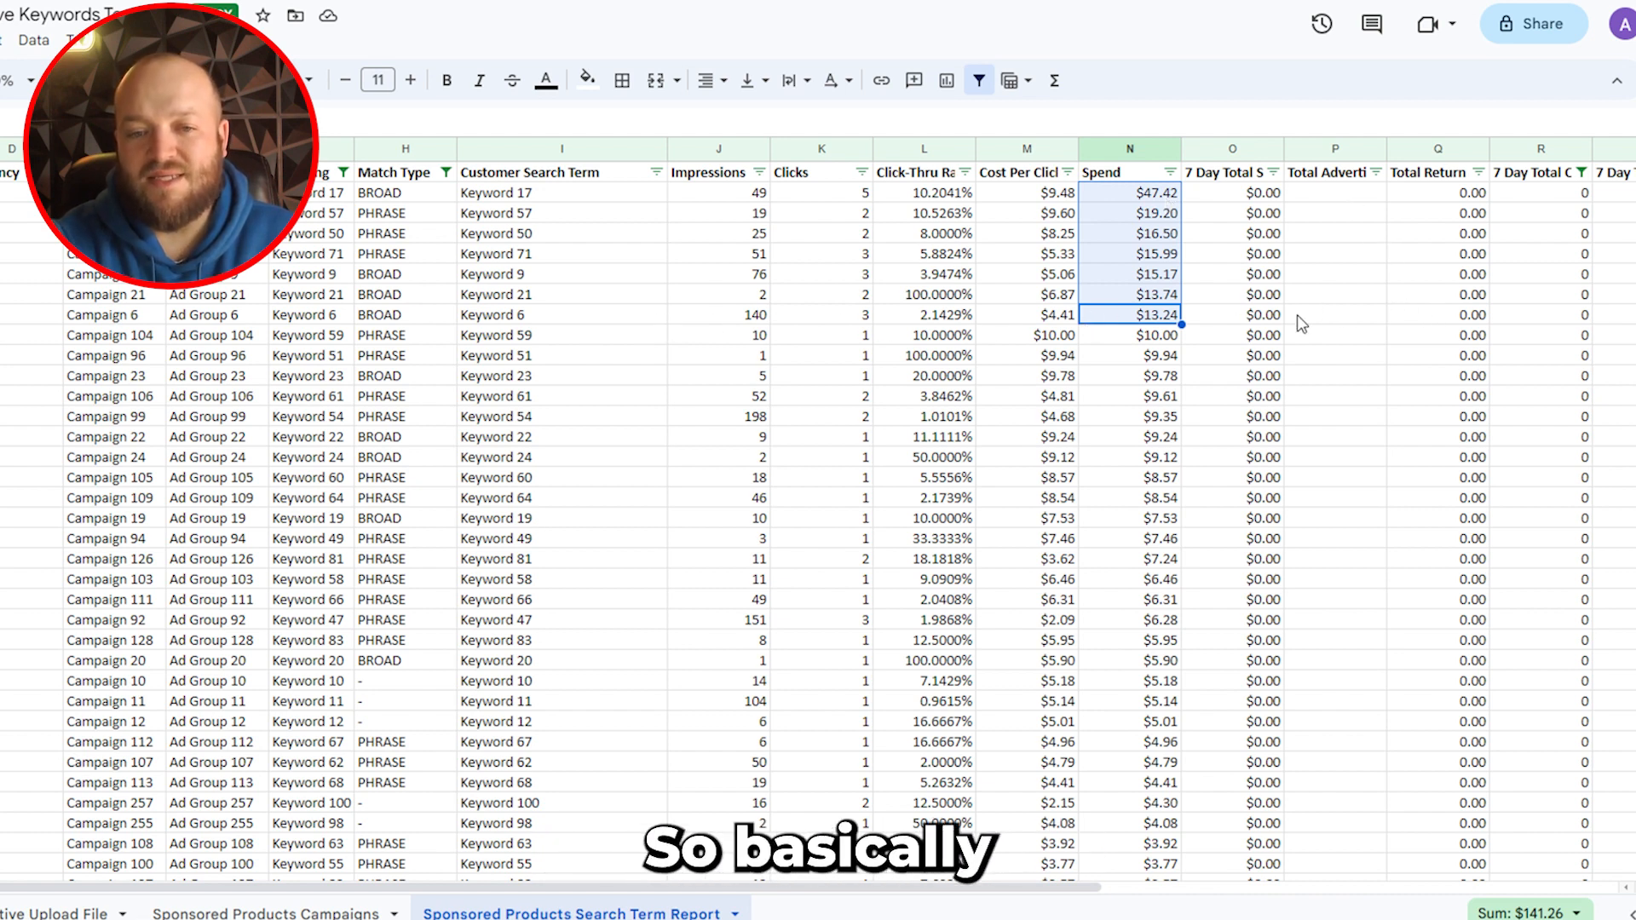
pyautogui.moveTo(613, 317); pyautogui.dragTo(610, 199)
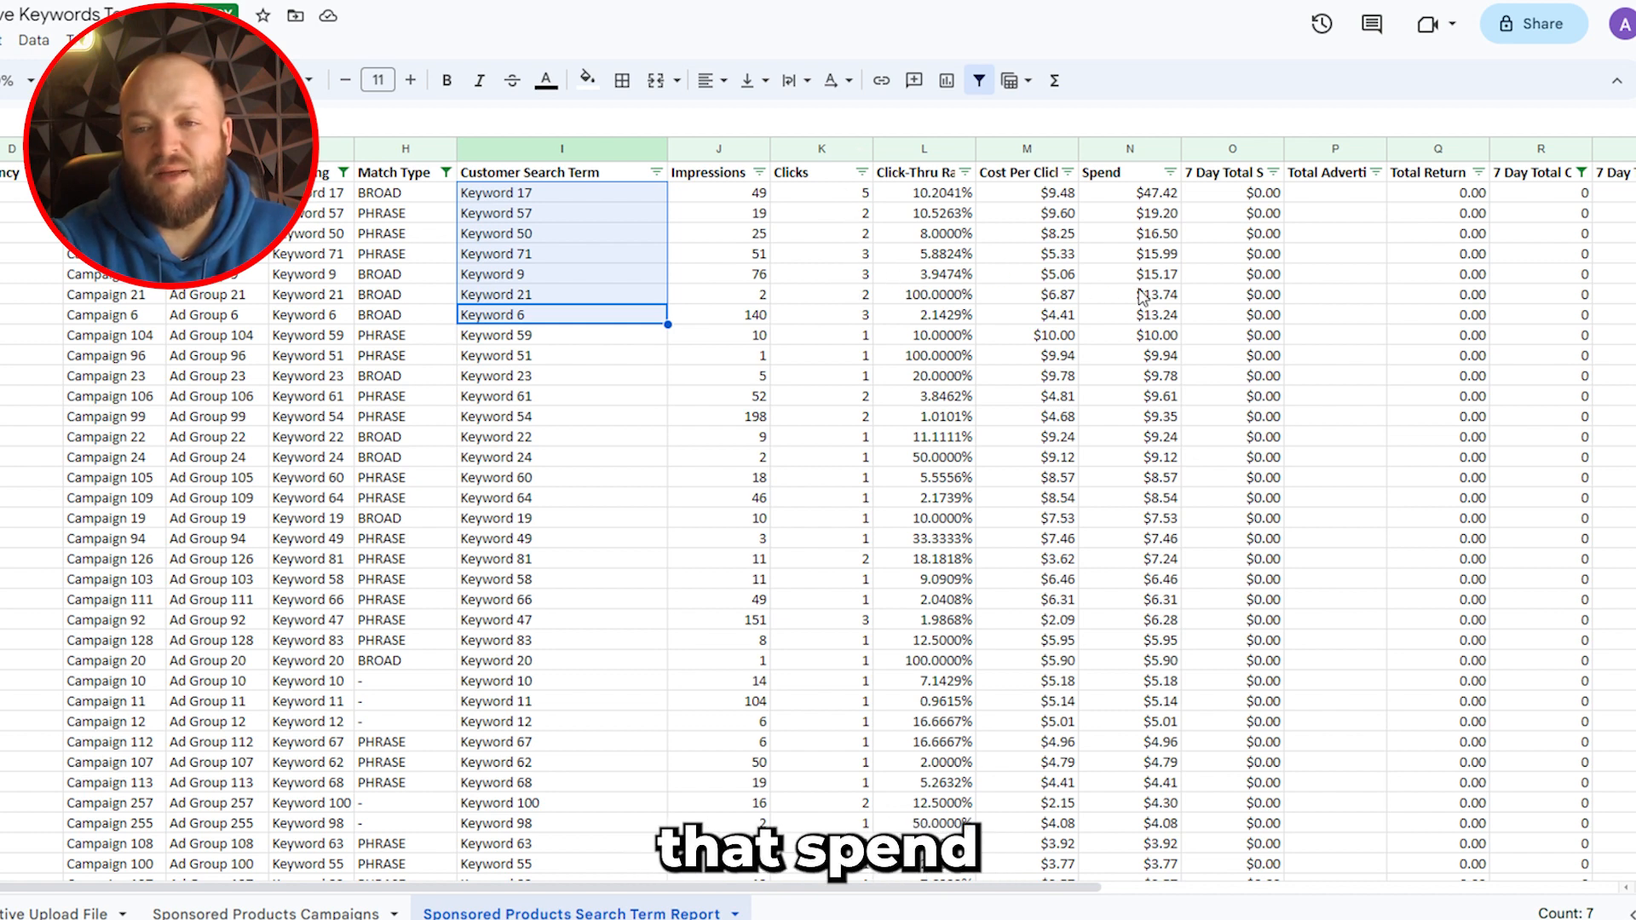
pyautogui.moveTo(788, 195); pyautogui.dragTo(810, 315)
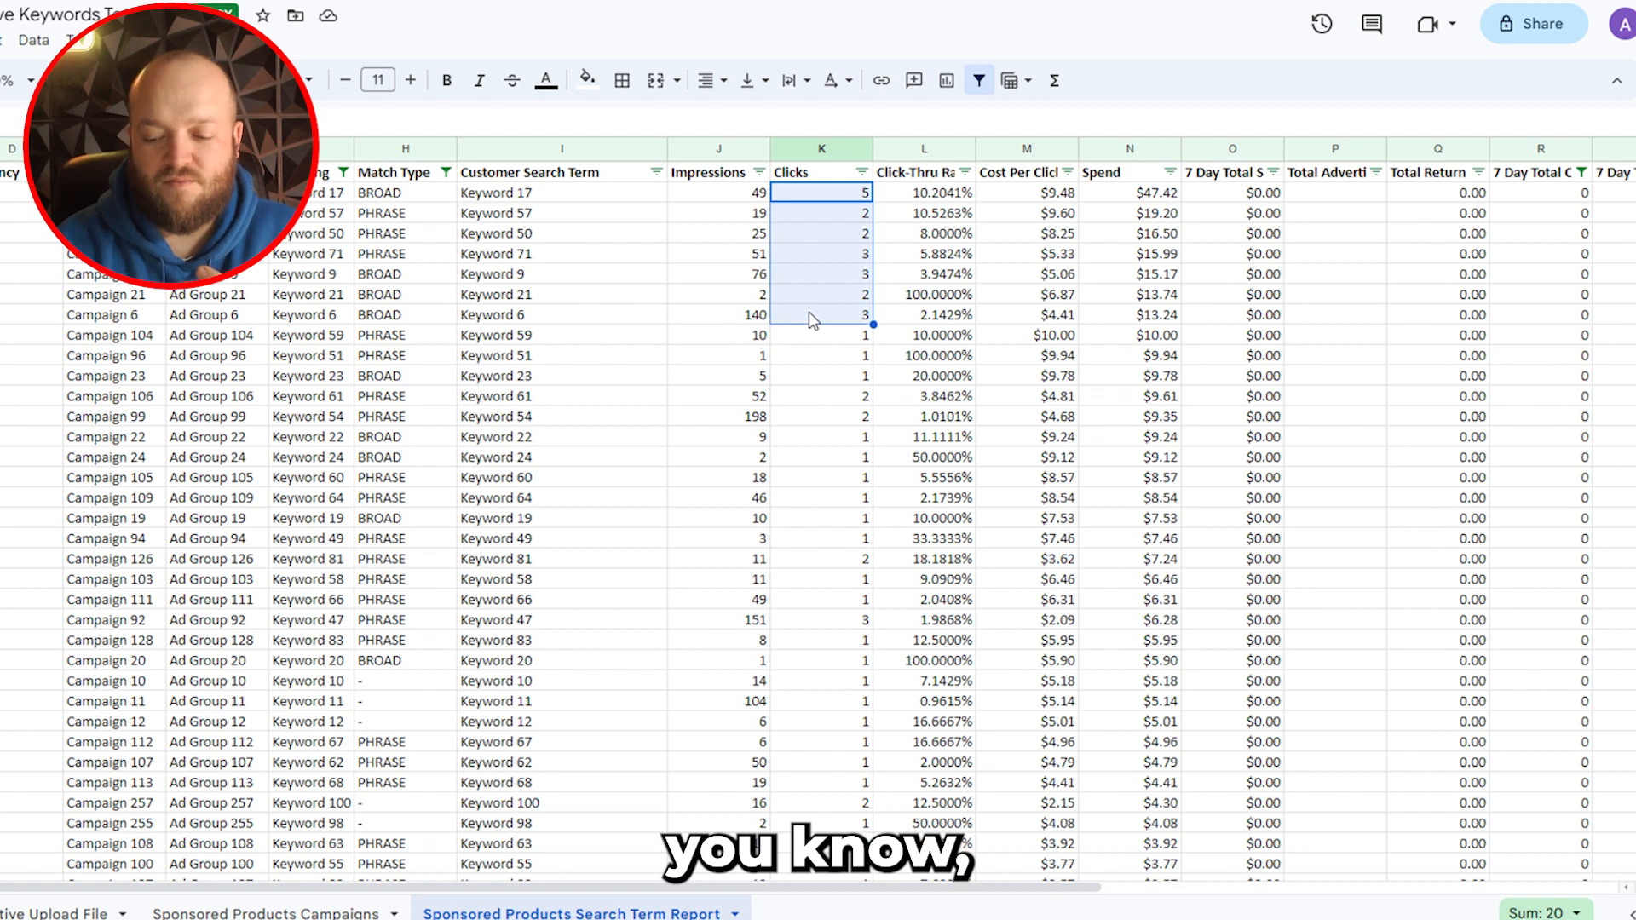
pyautogui.write('30')
pyautogui.press('Return')
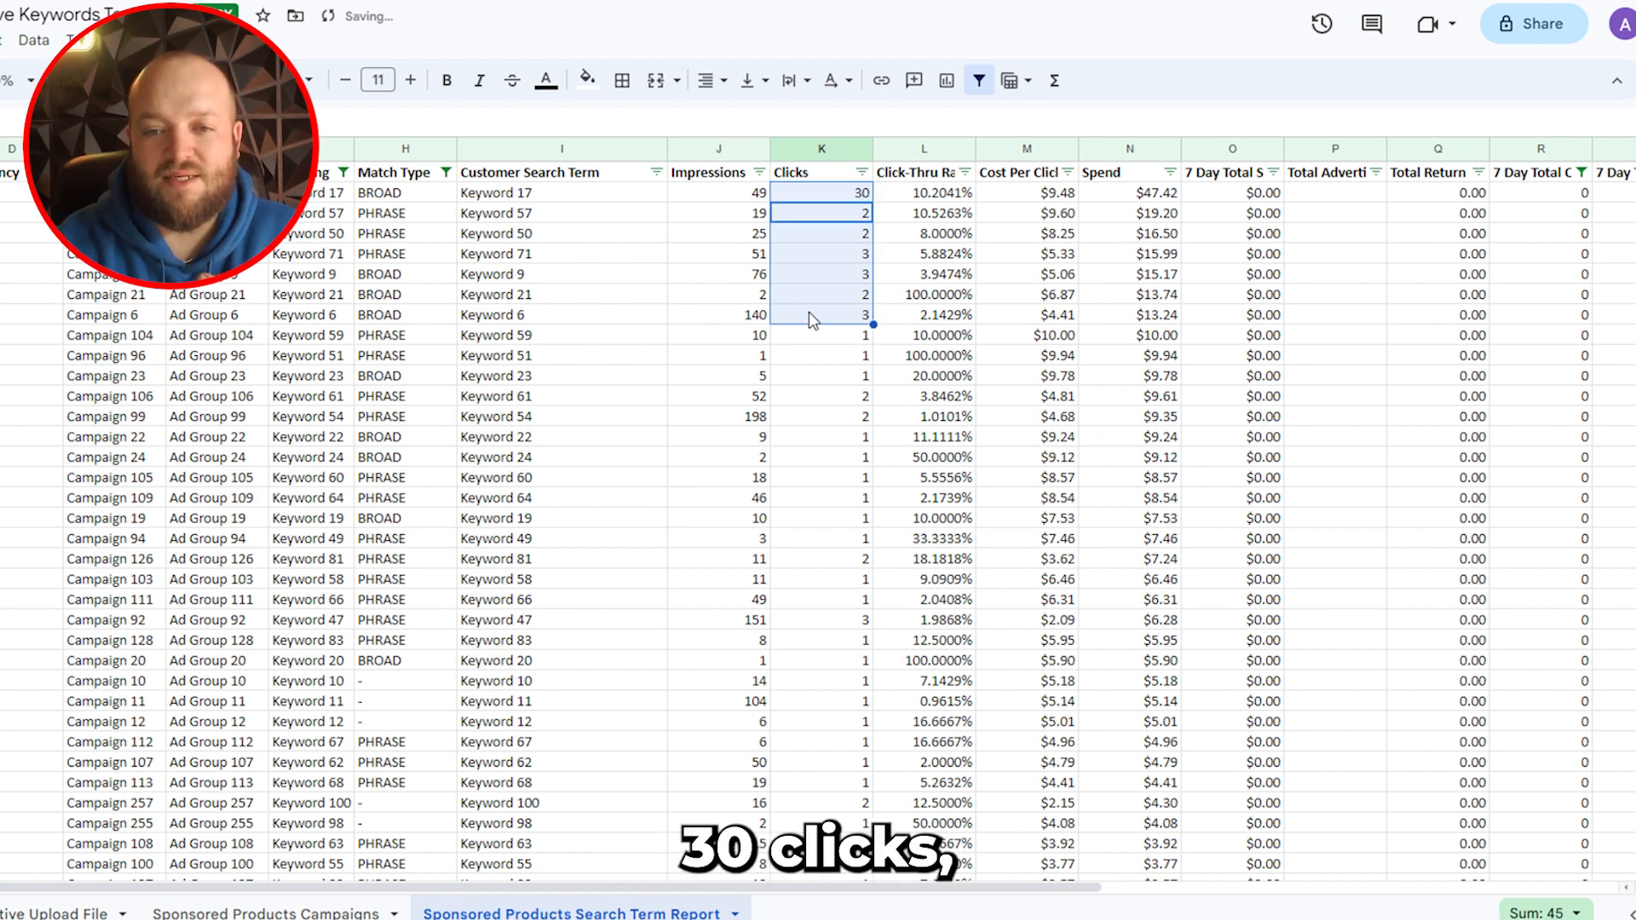
# - Compare the clicks and cost per click of the top seven search terms without orders
pyautogui.click(860, 218)
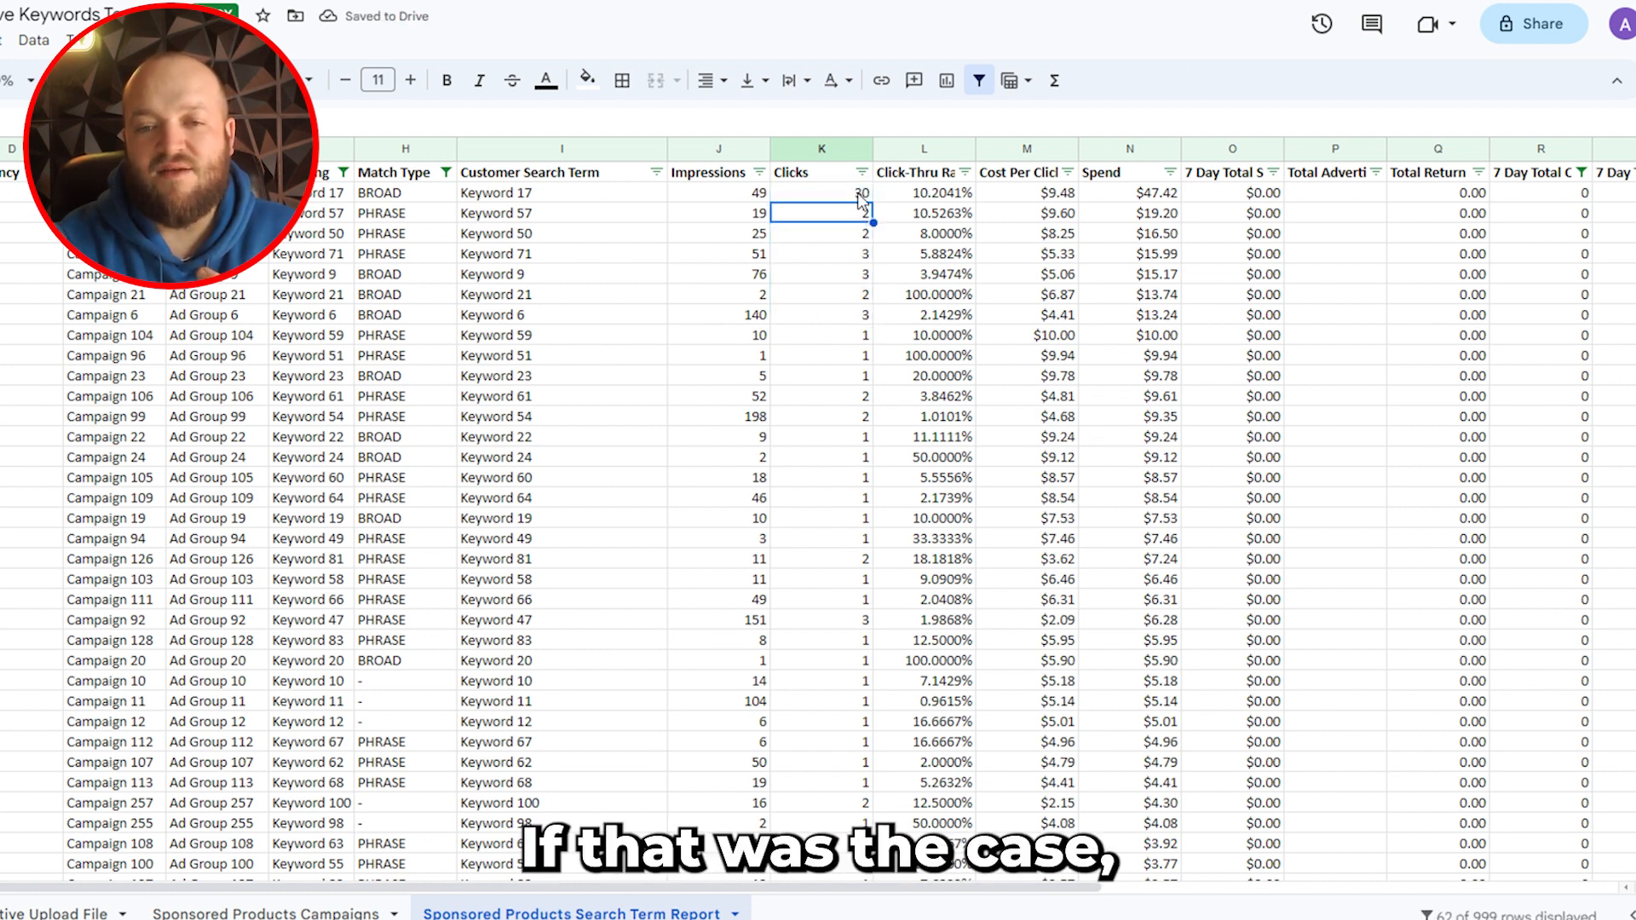
pyautogui.moveTo(860, 196); pyautogui.dragTo(861, 317)
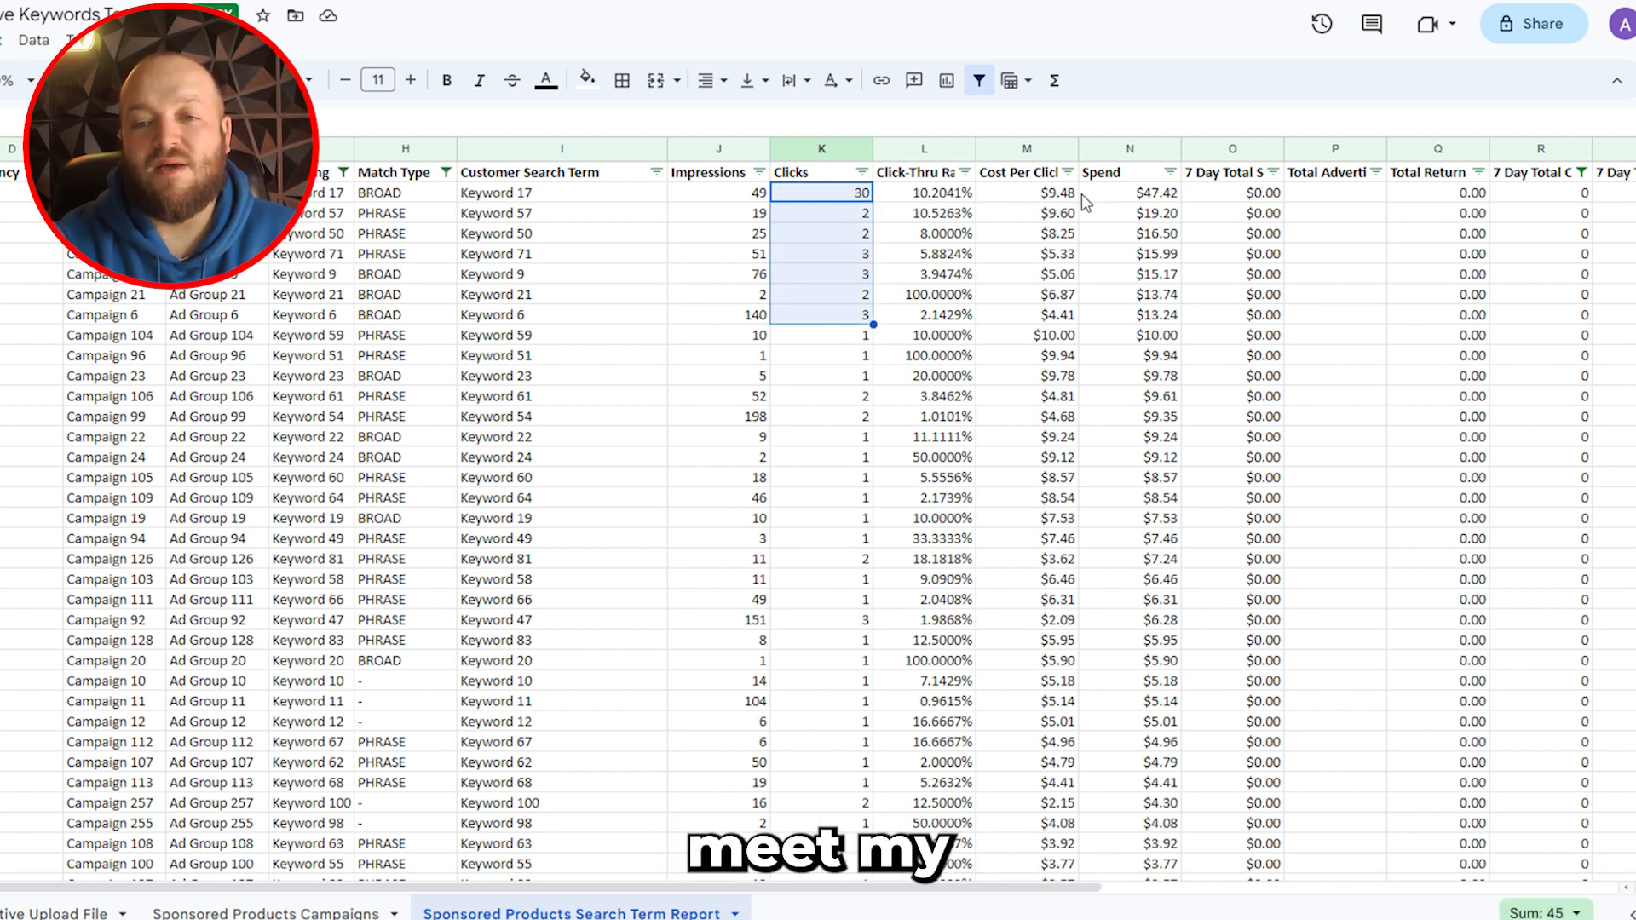
pyautogui.moveTo(1056, 192); pyautogui.dragTo(1056, 317)
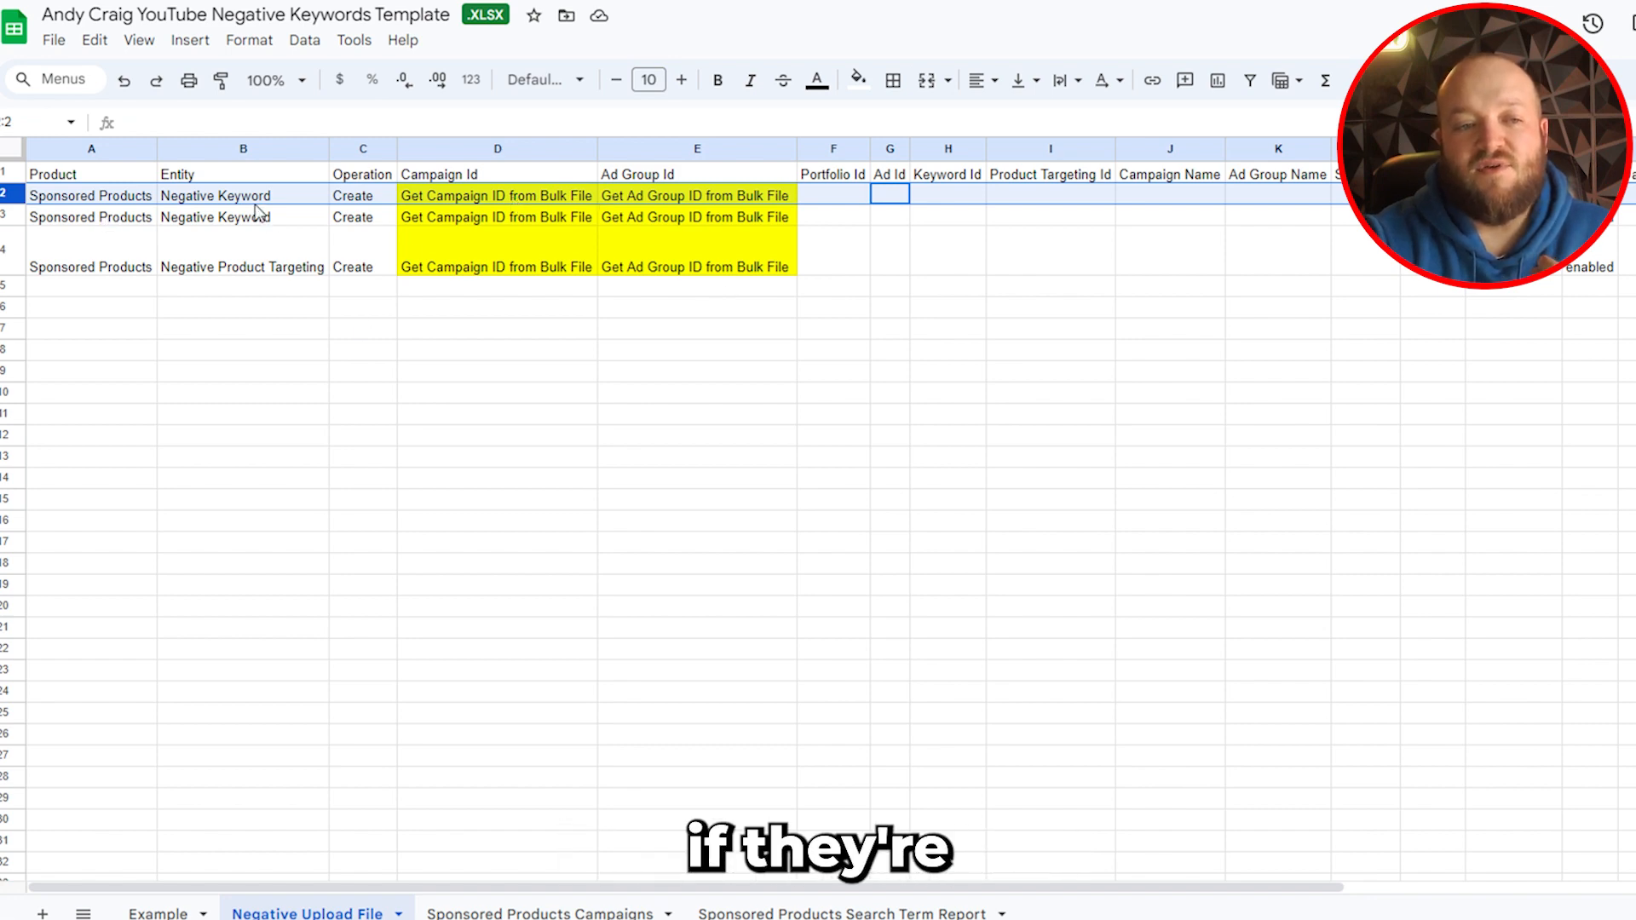
# - Examine the asin format of the Product Targeting Expression entry in the Negative Upload File's product targeting row
pyautogui.moveTo(643, 887); pyautogui.dragTo(1320, 914)
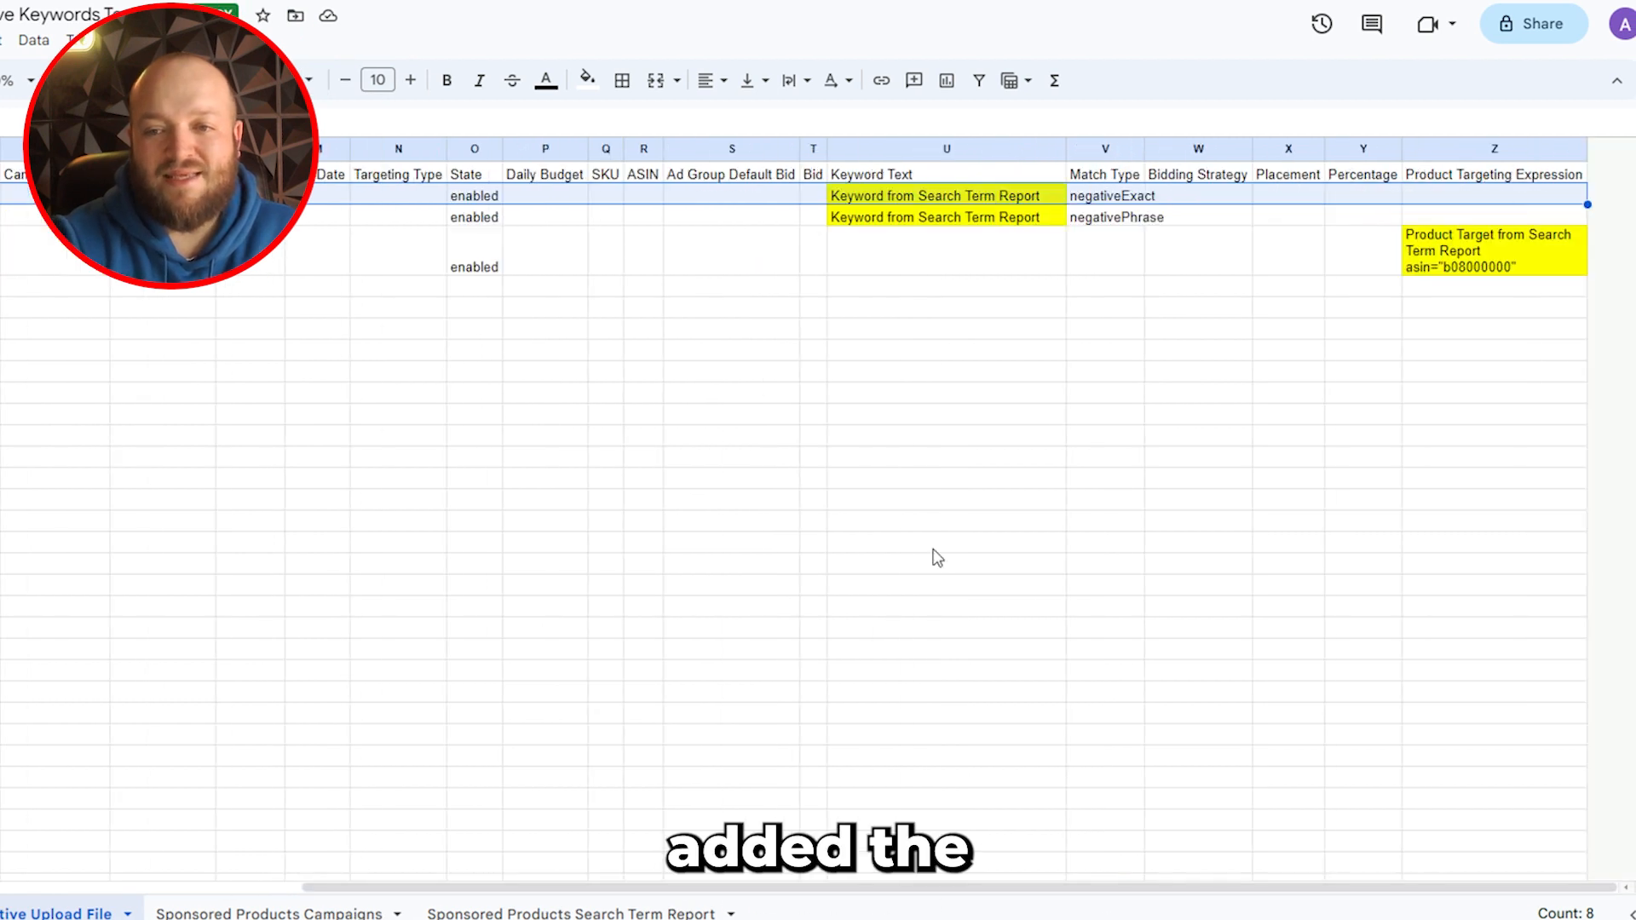
pyautogui.click(1484, 256)
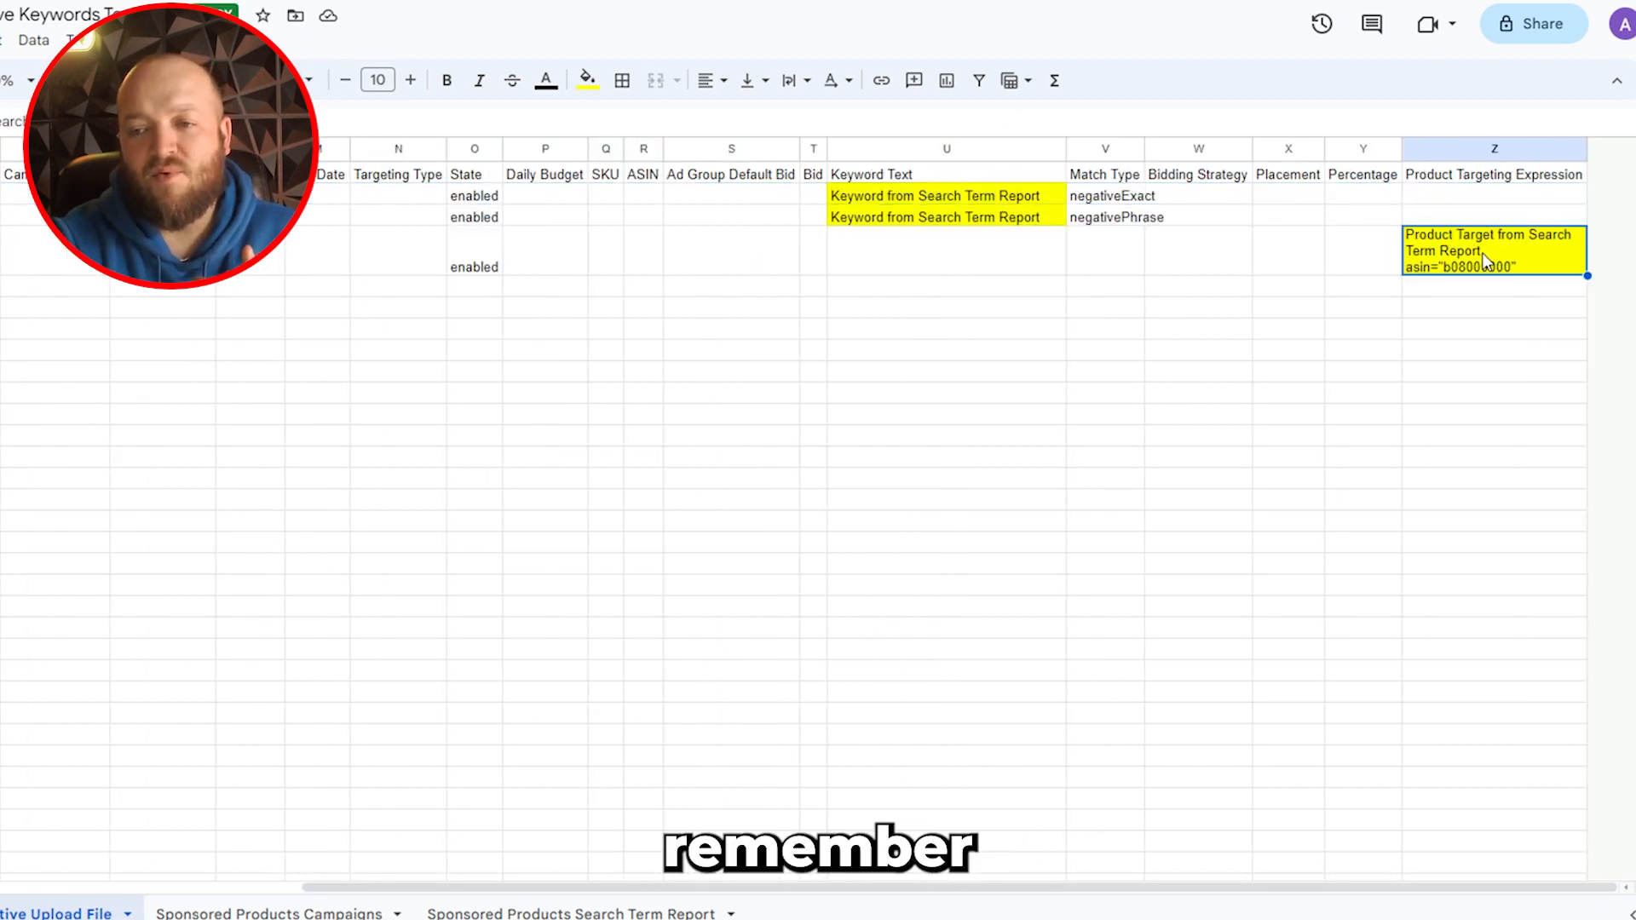
pyautogui.doubleClick(1426, 239)
pyautogui.hotkey('ctrl', 'a')
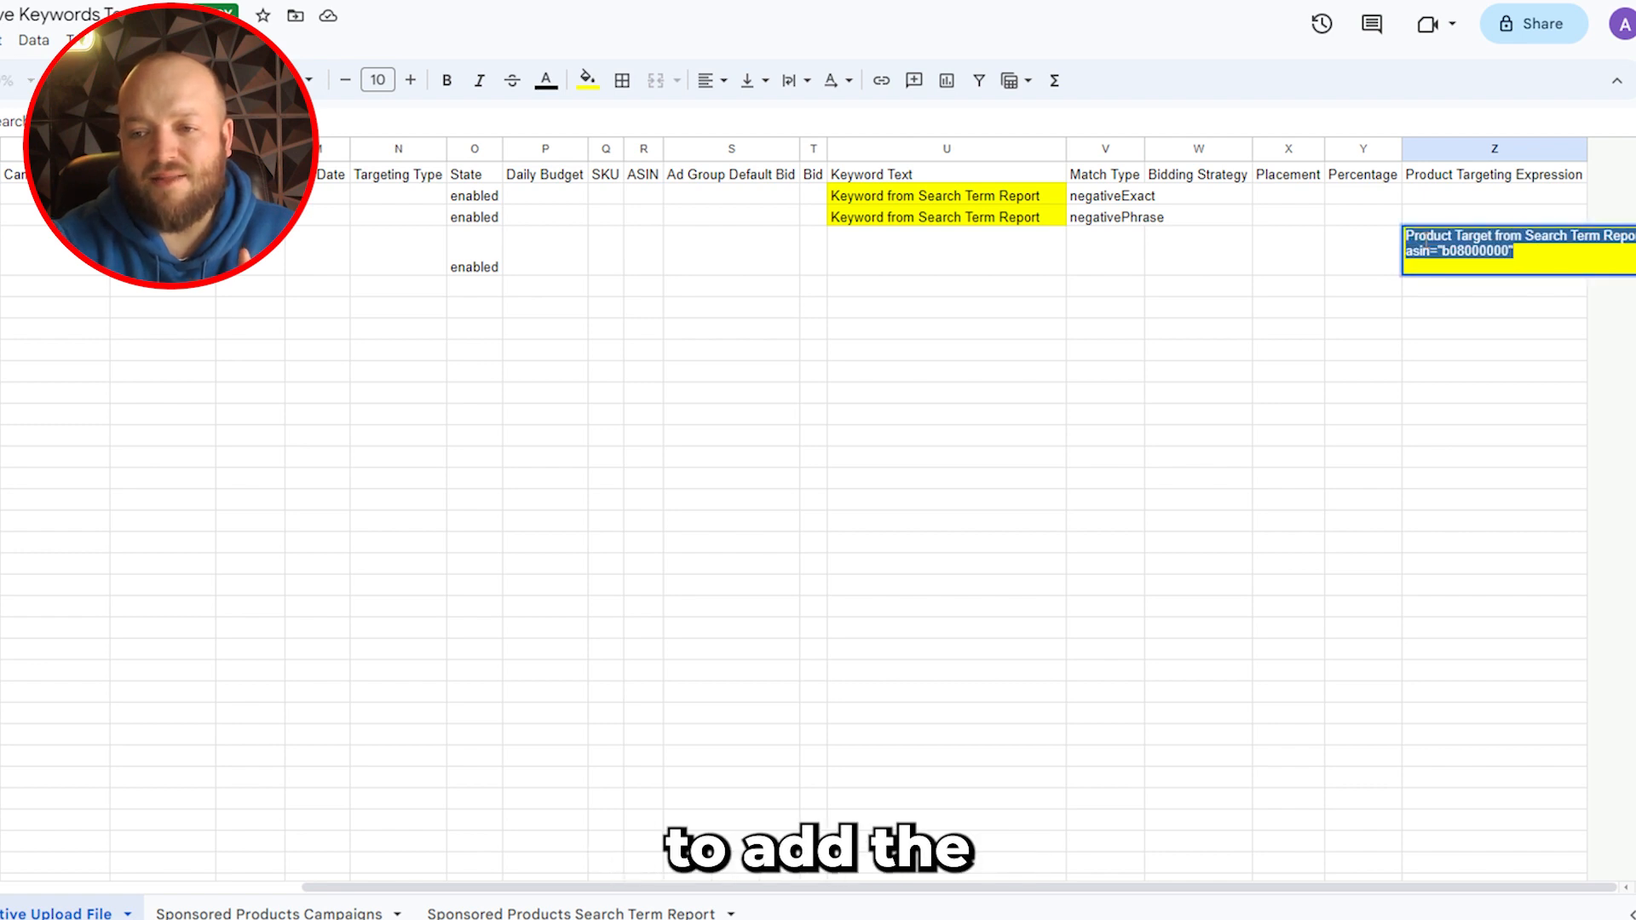
pyautogui.click(1426, 247)
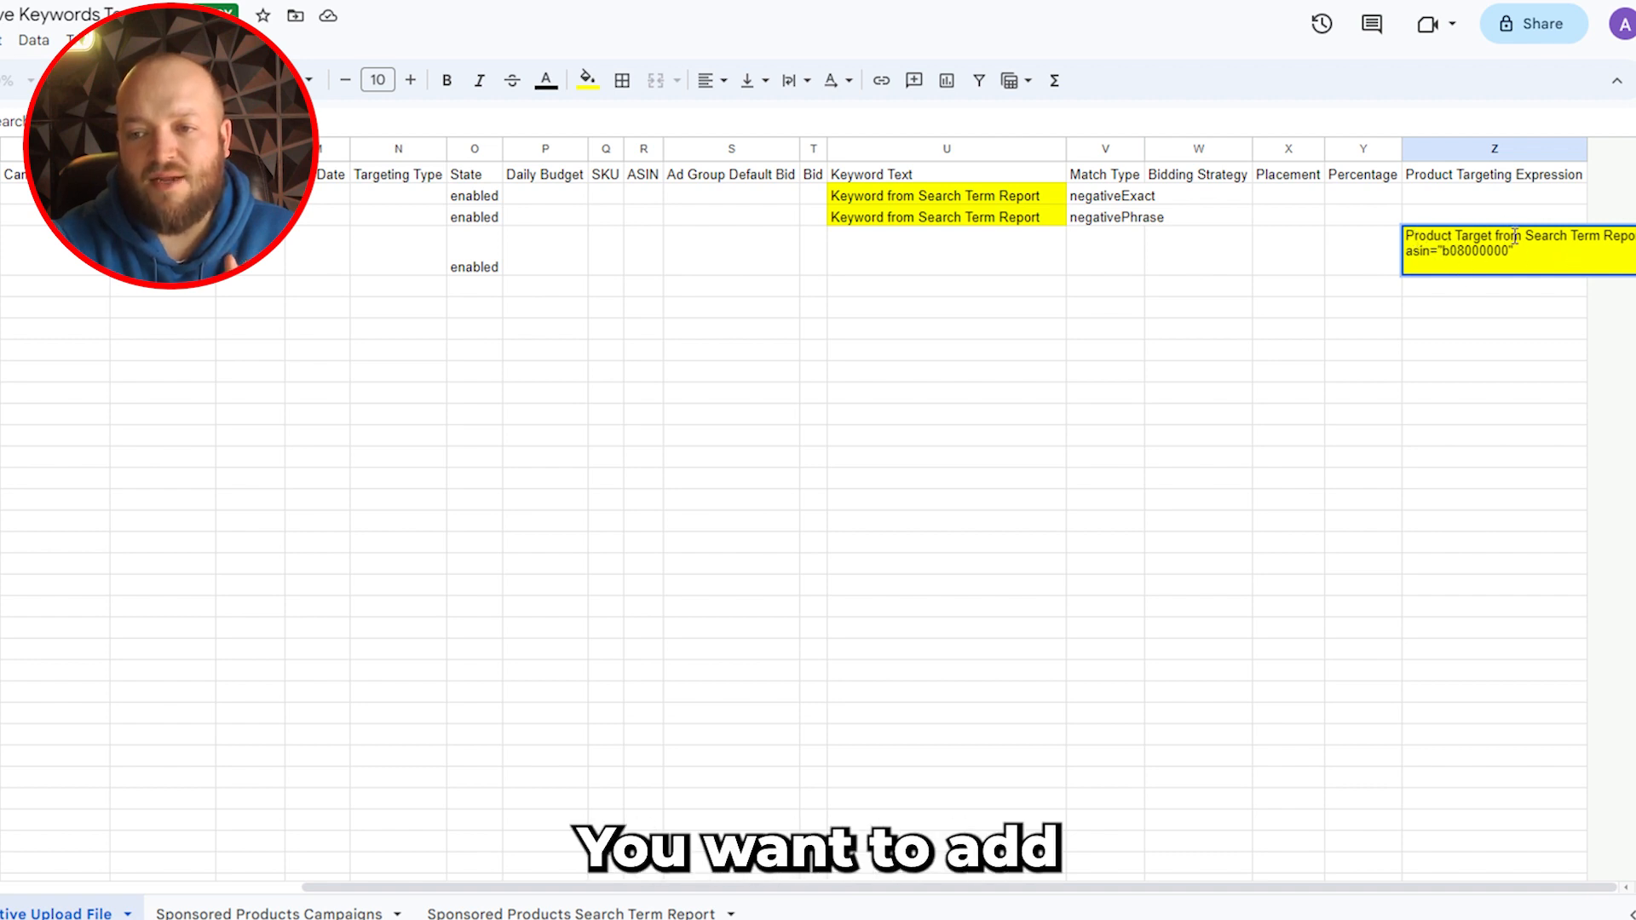
pyautogui.hotkey('ctrl', 'a')
pyautogui.click(1489, 384)
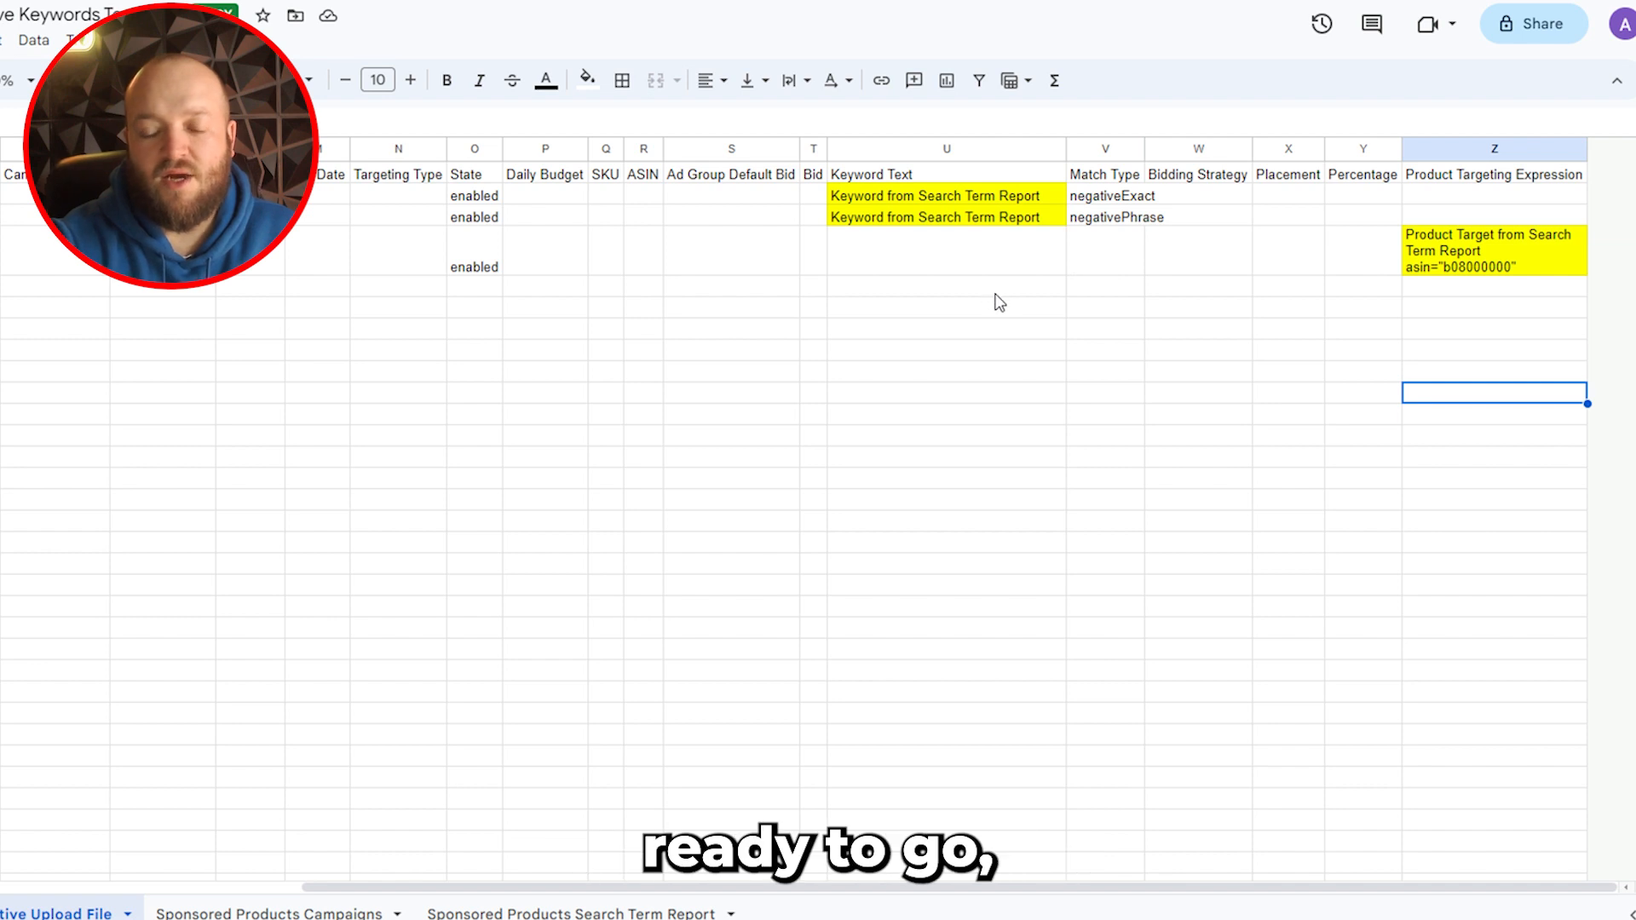
# - Open the download options for the negative keywords spreadsheet
pyautogui.click(51, 40)
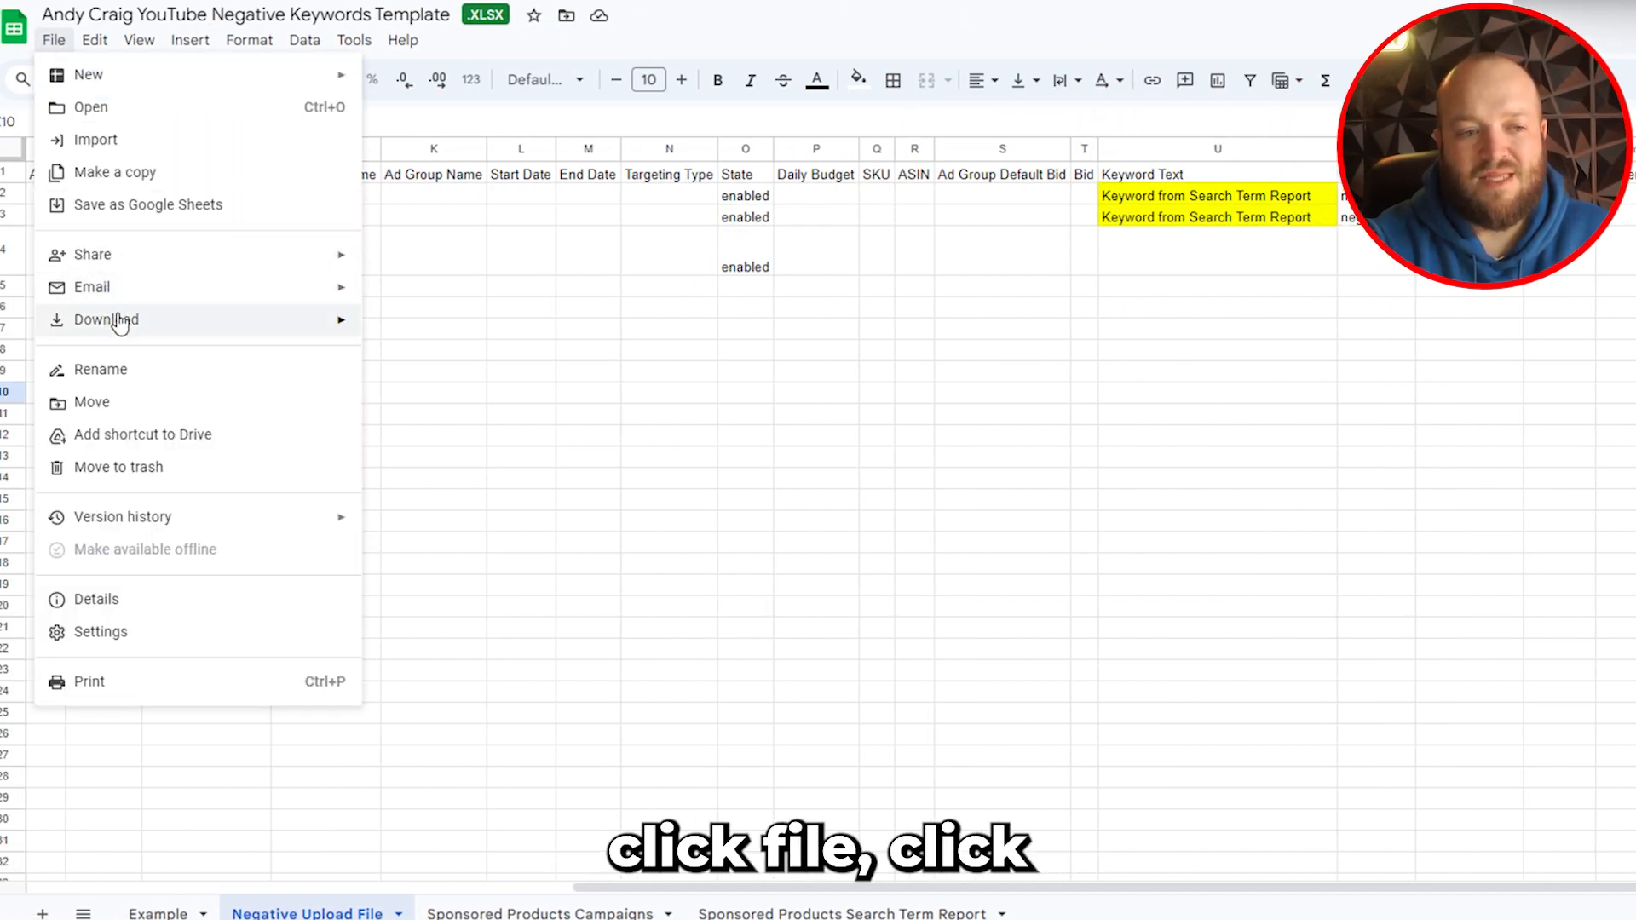
pyautogui.moveTo(321, 328)
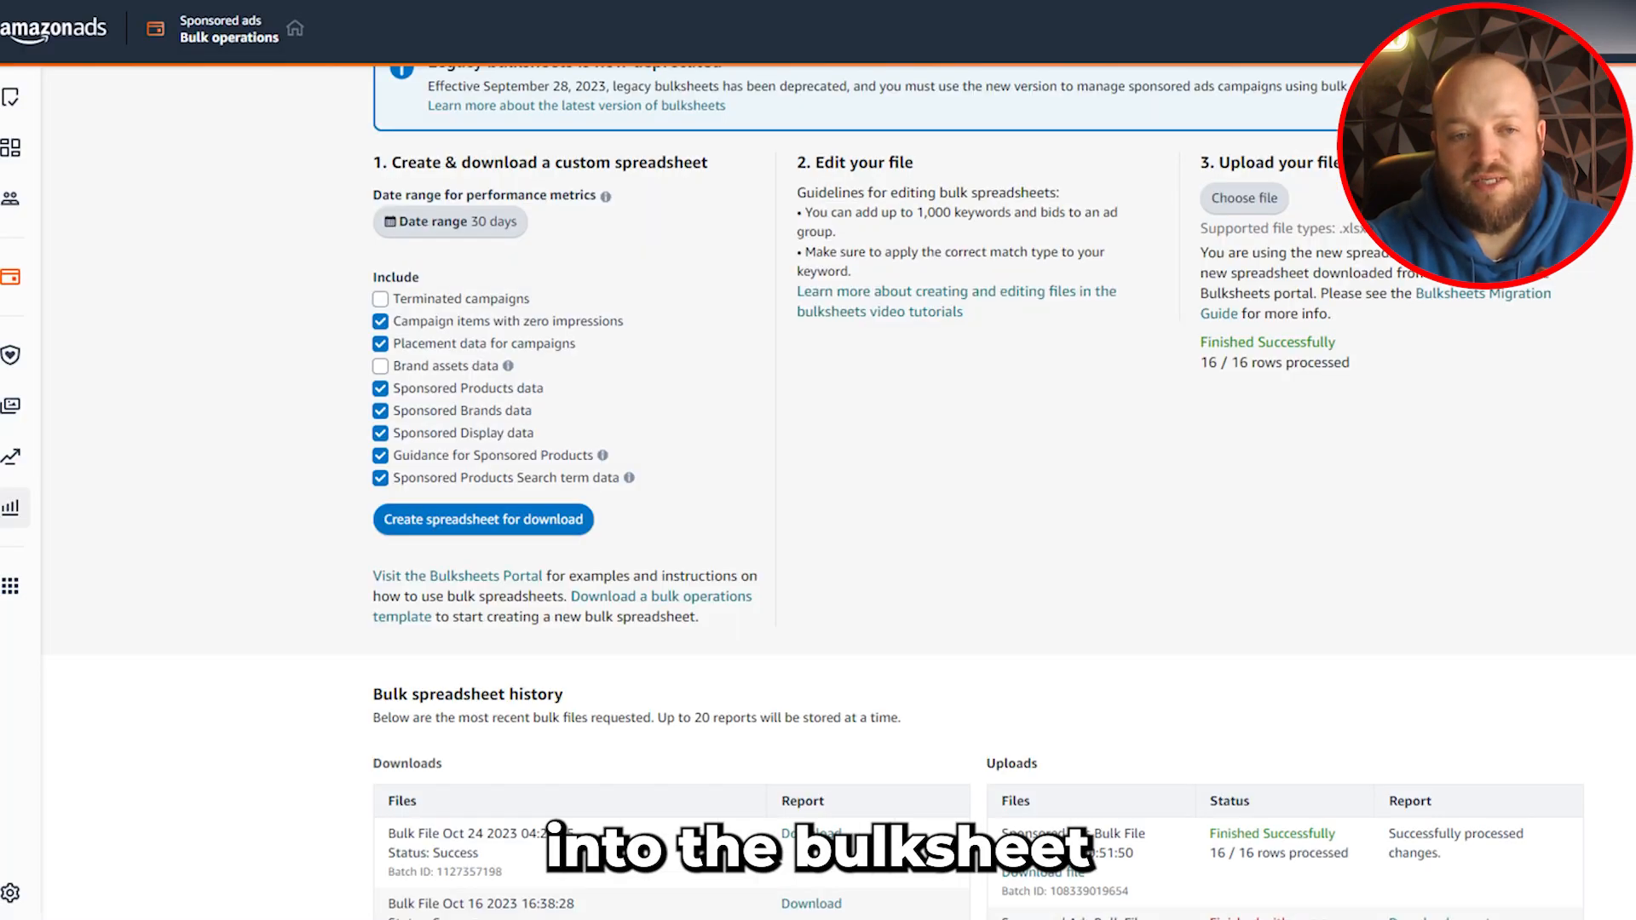
# - Choose SPST.xlsx as the upload file on the Amazon Ads Bulk operations page and check the processed rows status
pyautogui.scroll(3, 832, 394)
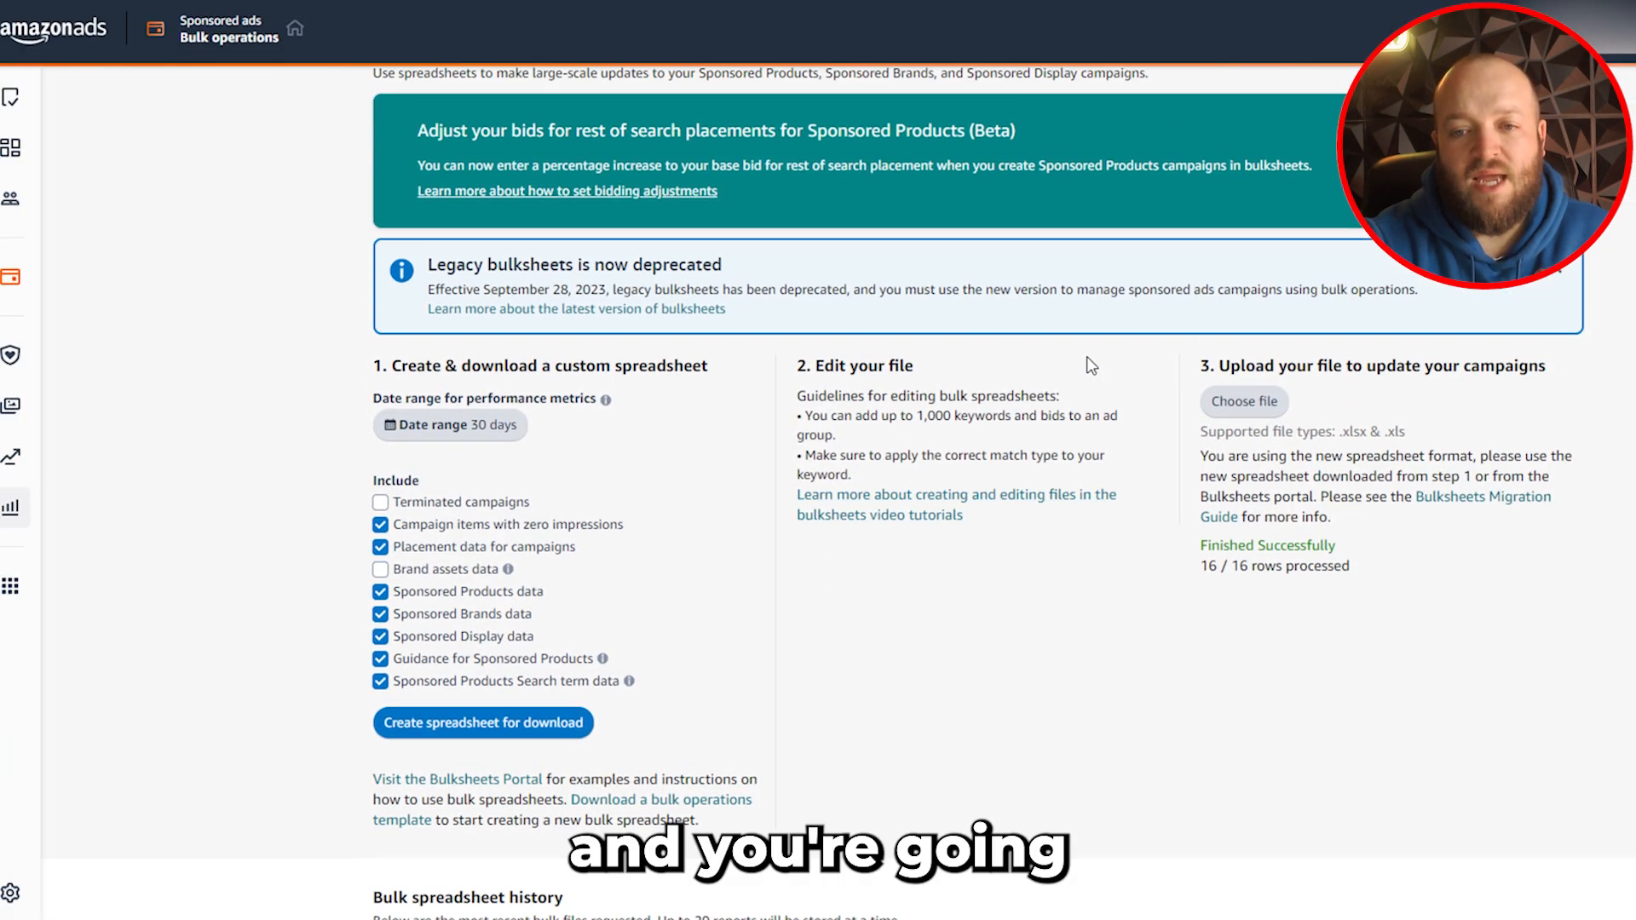
pyautogui.click(1247, 402)
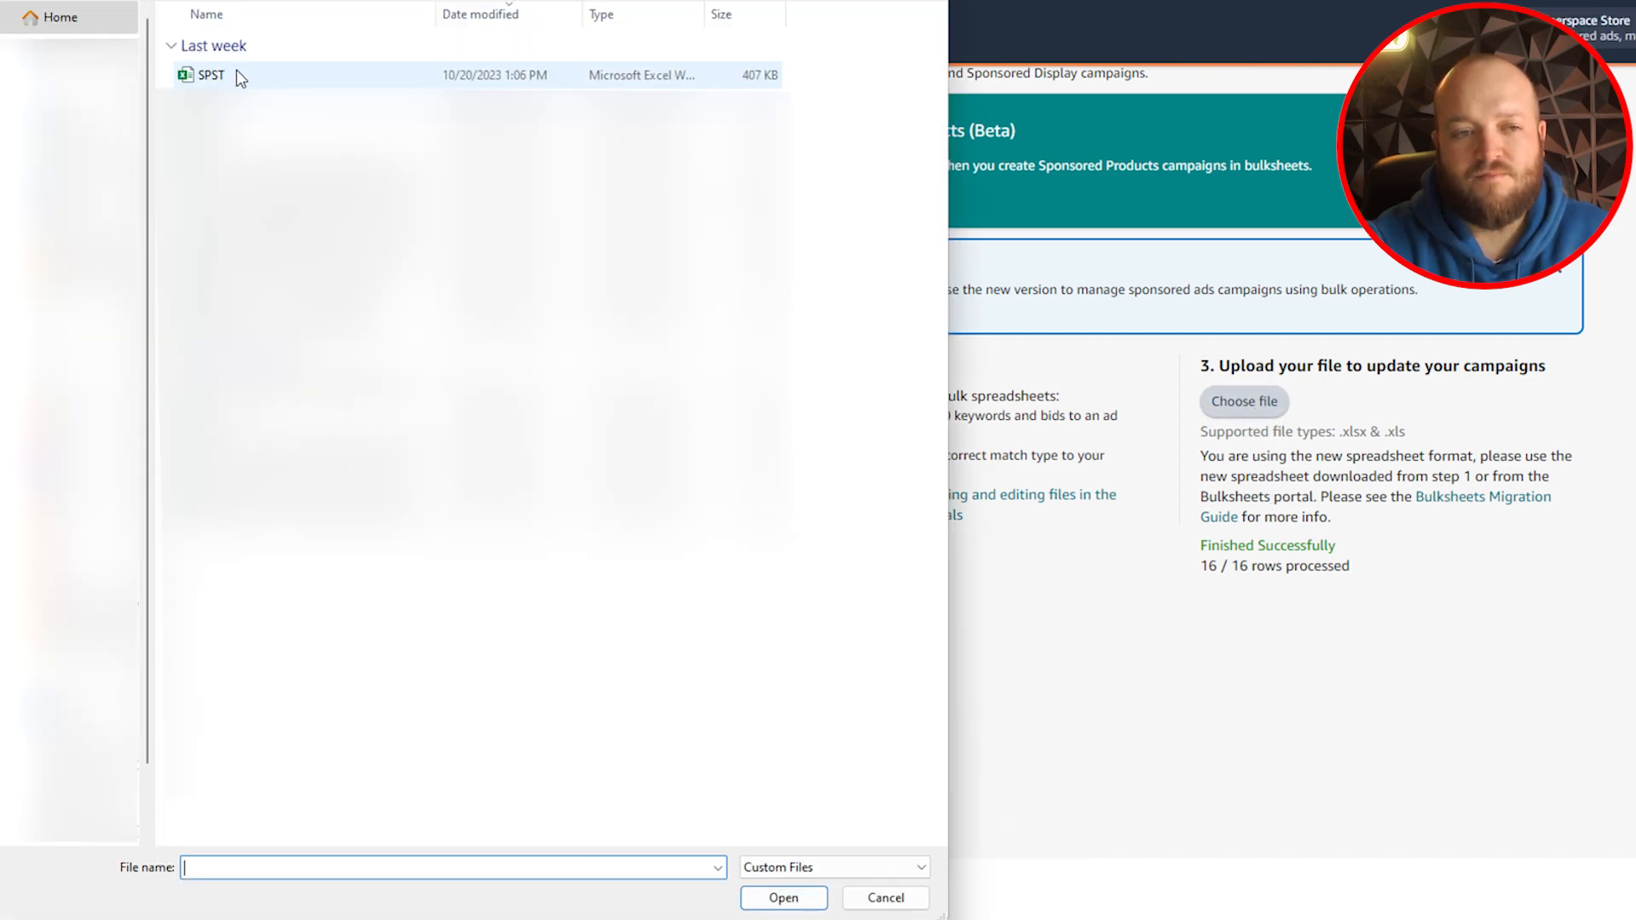
pyautogui.doubleClick(208, 73)
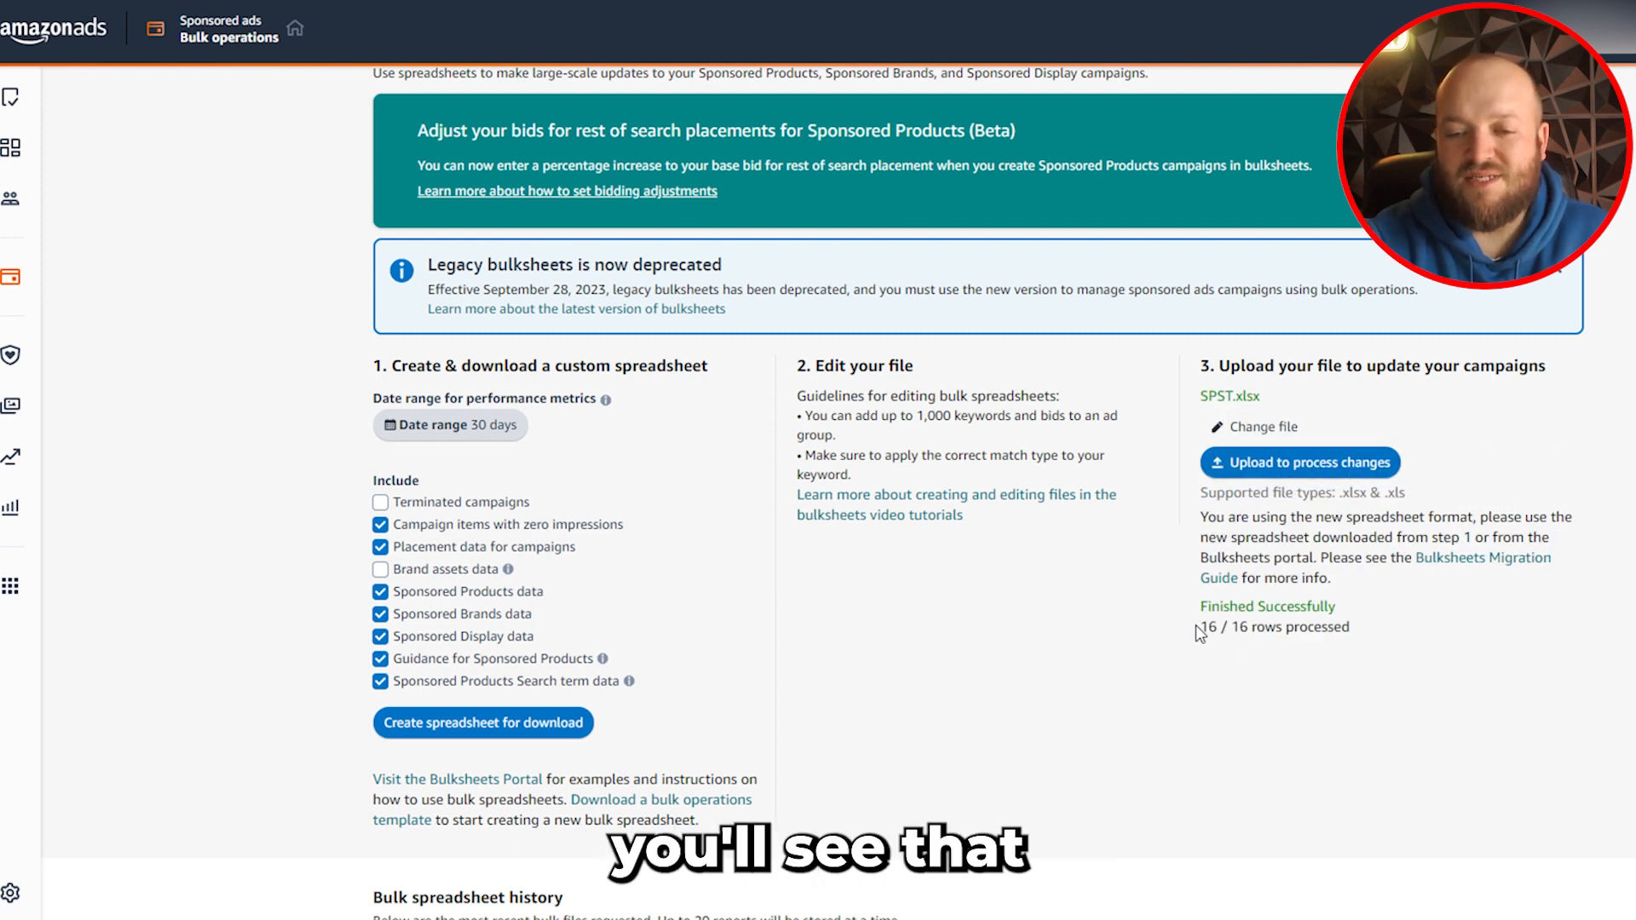
pyautogui.moveTo(1269, 627); pyautogui.dragTo(1350, 628)
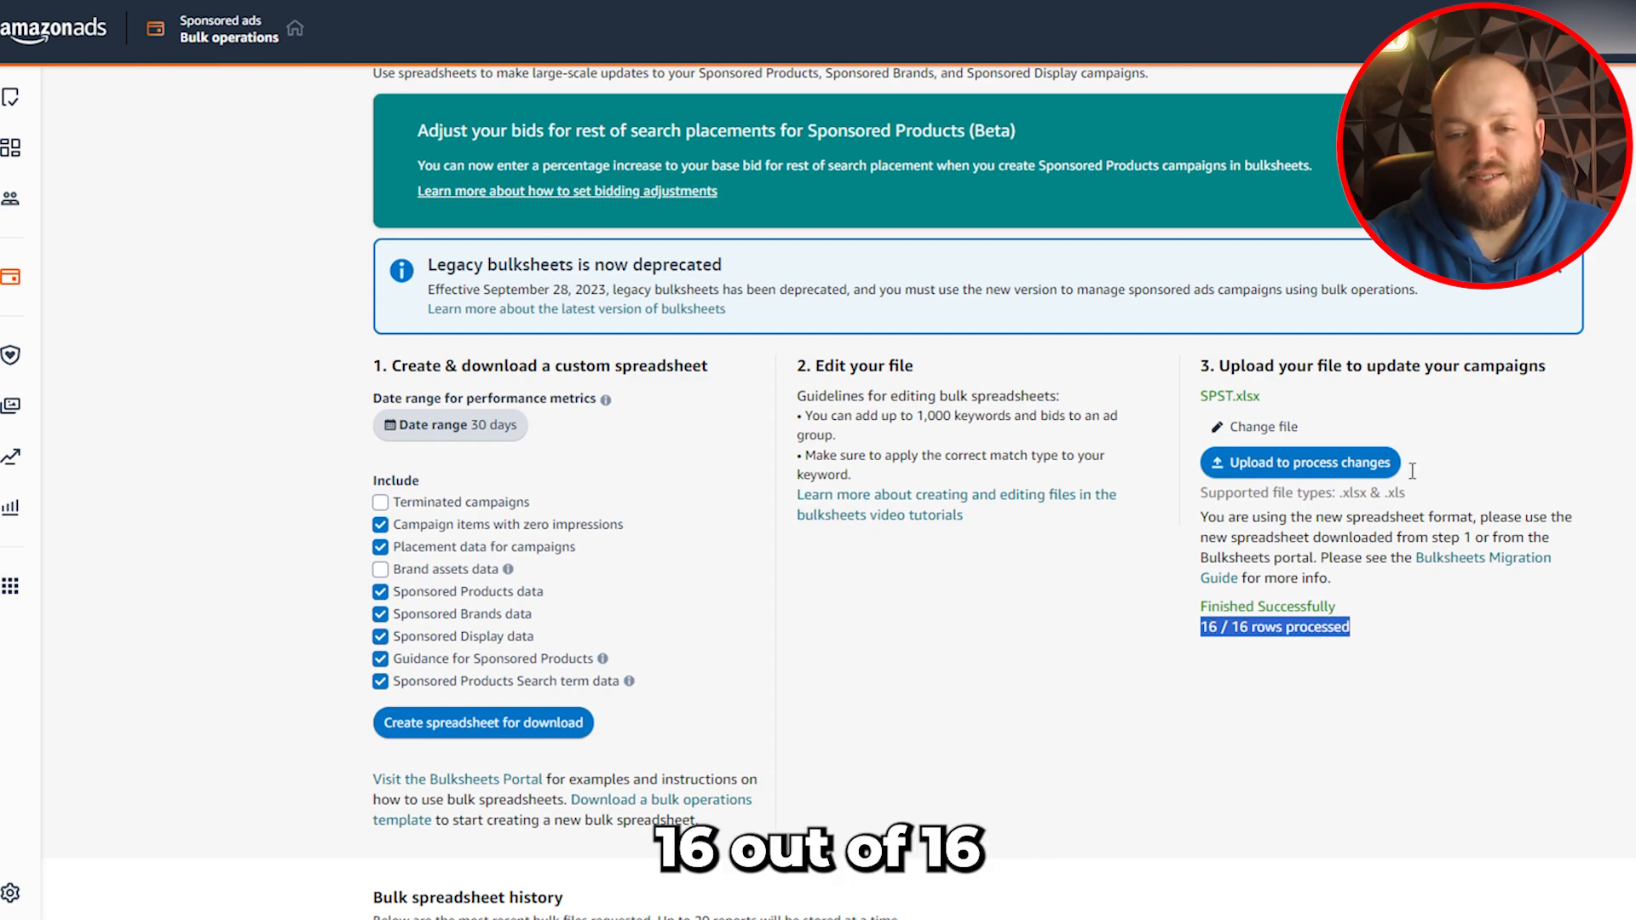